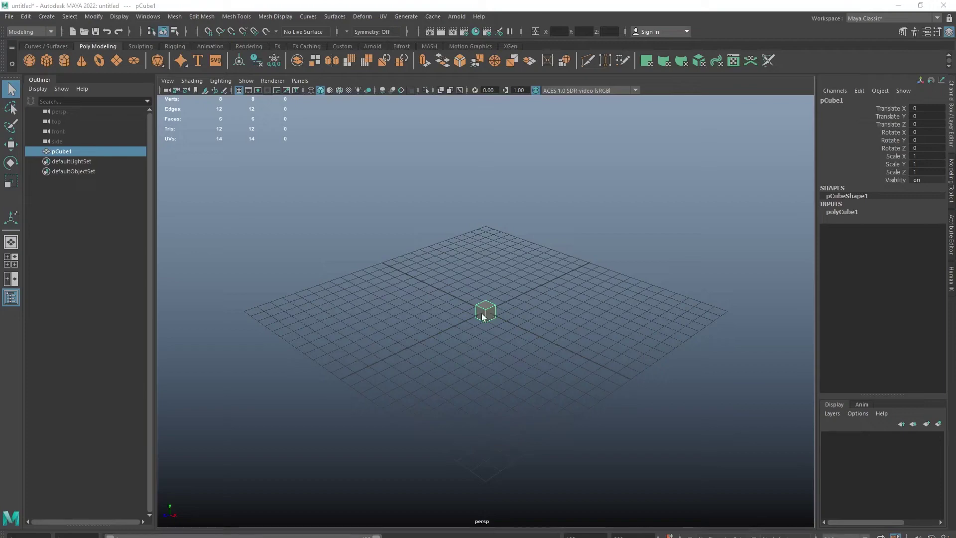
- Stretch the cube into a tall, thin box by raising its top face and pushing its front face in
key(f)
key(F11)
click(450, 249)
key(w)
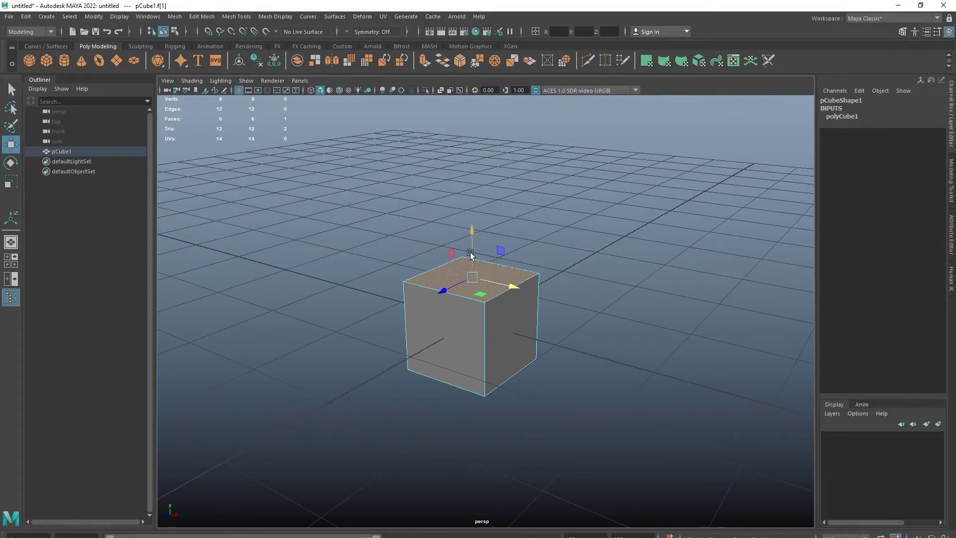
drag(471, 255, 471, 114)
scroll(441, 333, down, 3)
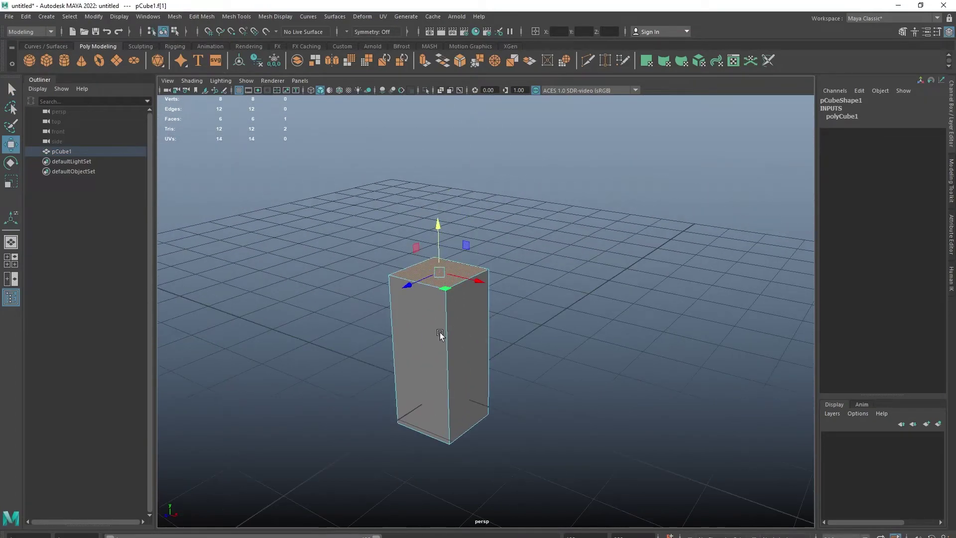
alt+drag(441, 333, 391, 335)
click(403, 372)
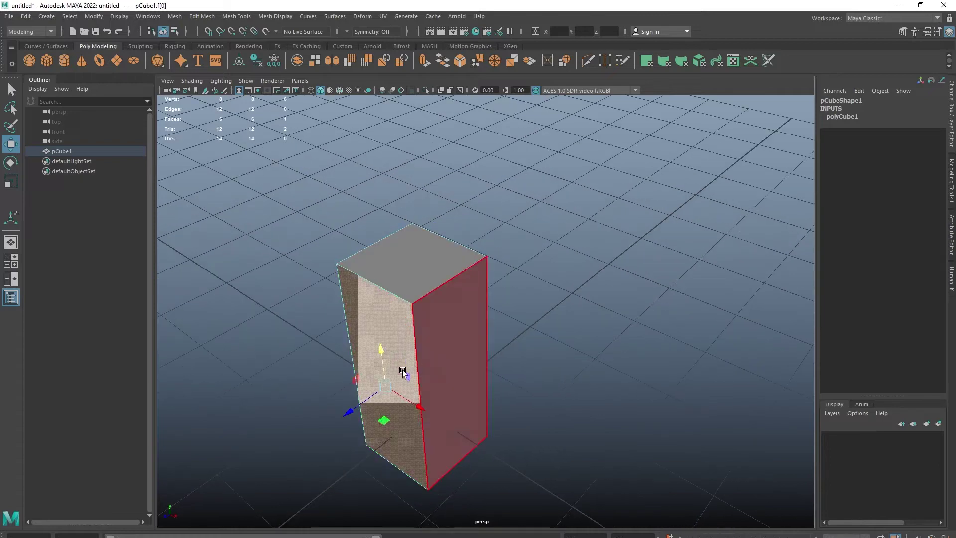
mouse_move(404, 372)
mouse_down()
mouse_move(395, 383)
mouse_move(421, 317)
mouse_up()
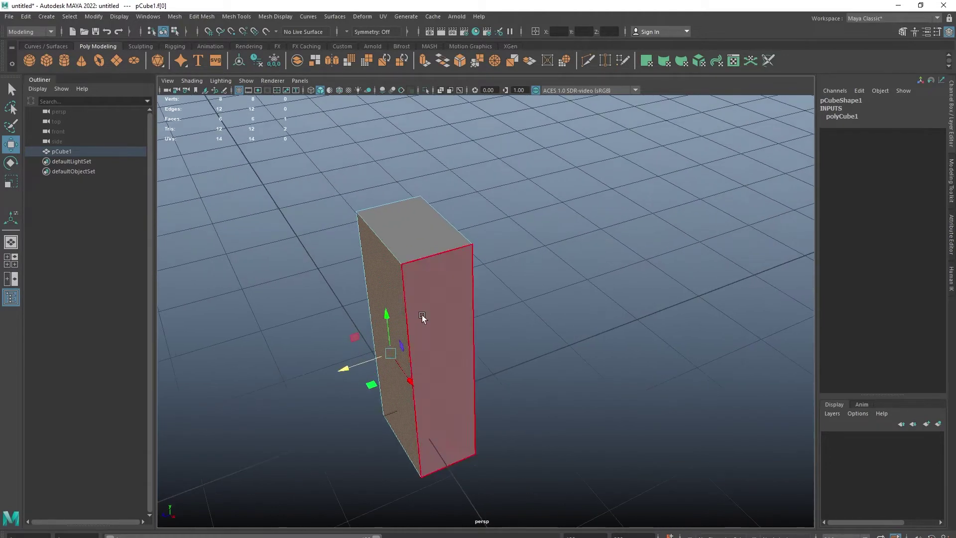
- Bevel one vertical edge of the box at fraction 0.5
key(F10)
click(422, 317)
key(ctrl+b)
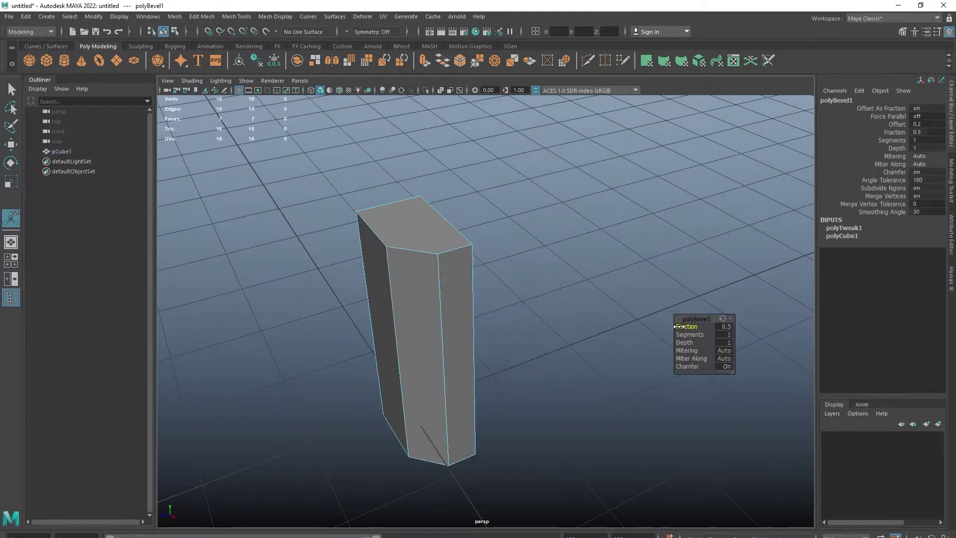
- Re-bevel the box's vertical edge at fraction 0.891 with 3 segments for a rounded corner
click(448, 298)
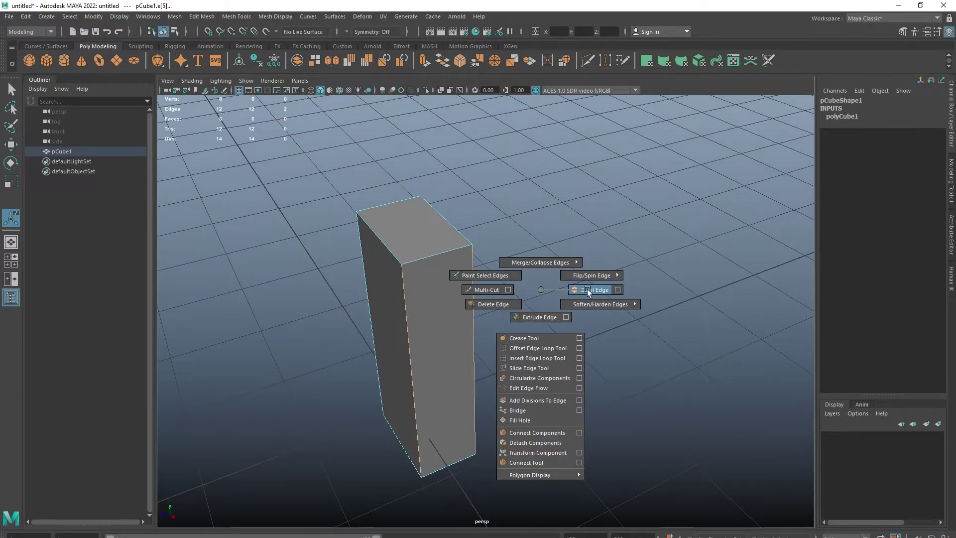
shift+right_drag(498, 294, 587, 289)
drag(690, 326, 852, 322)
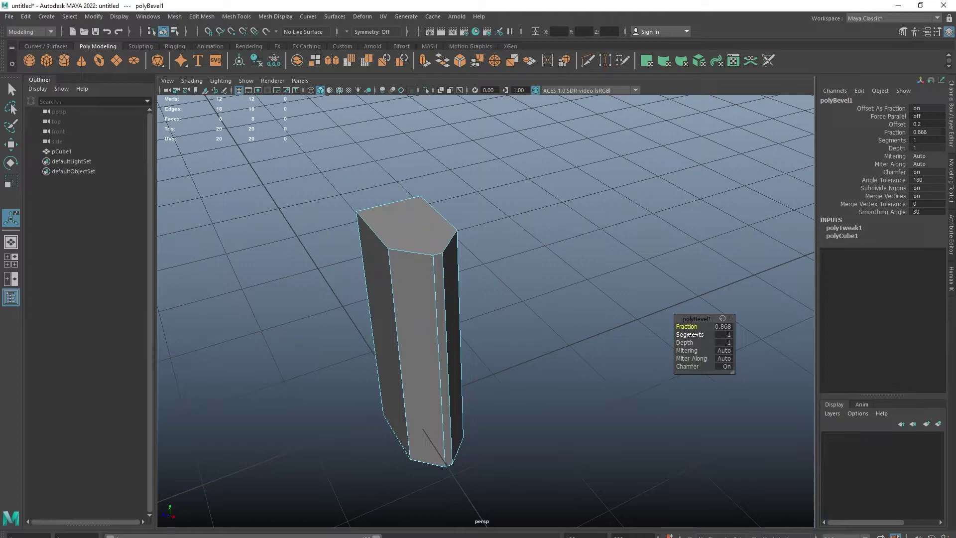
drag(945, 332, 954, 331)
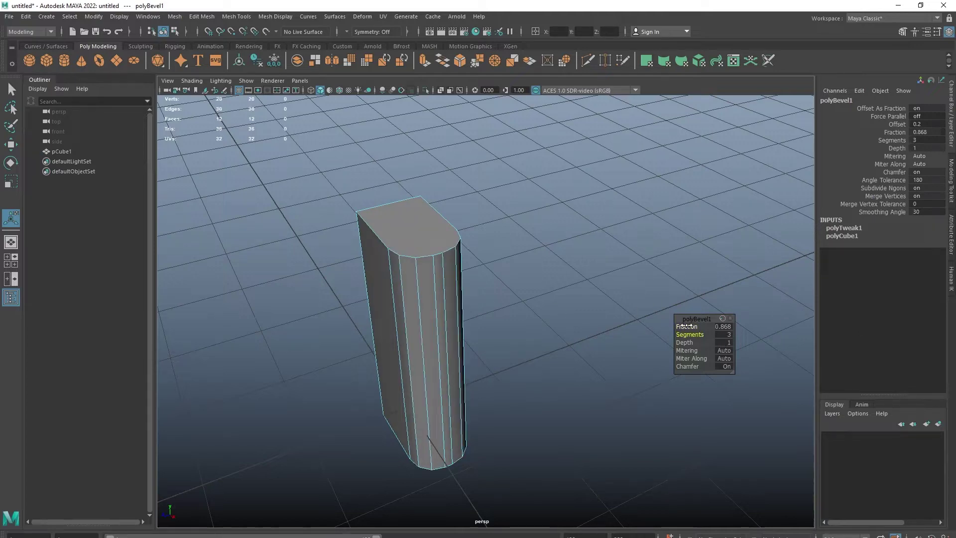
drag(687, 326, 697, 326)
mouse_move(478, 282)
alt+mouse_down()
mouse_move(442, 285)
mouse_move(540, 271)
mouse_move(527, 281)
mouse_move(408, 288)
mouse_move(282, 275)
alt+mouse_up()
- Connect vertices across the pillar's top to add new edges
key(q)
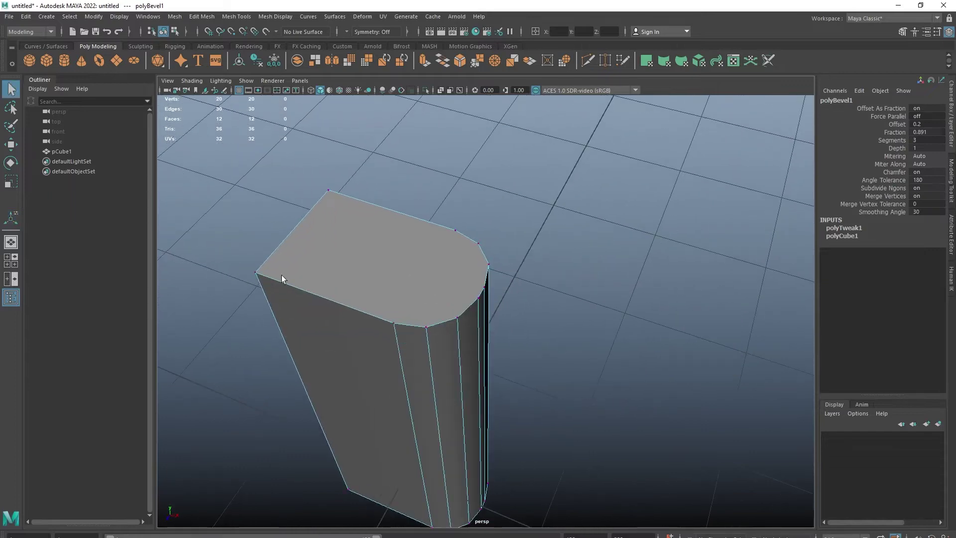
click(454, 231)
shift+right_drag(604, 231, 605, 253)
shift+right_drag(606, 288, 605, 289)
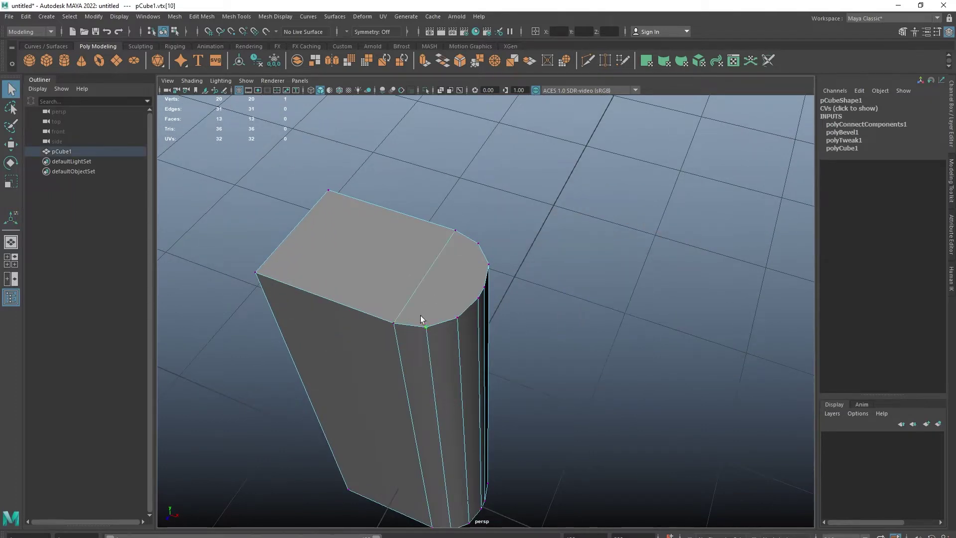
click(426, 327)
shift+click(478, 243)
key(g)
shift+click(490, 259)
key(g)
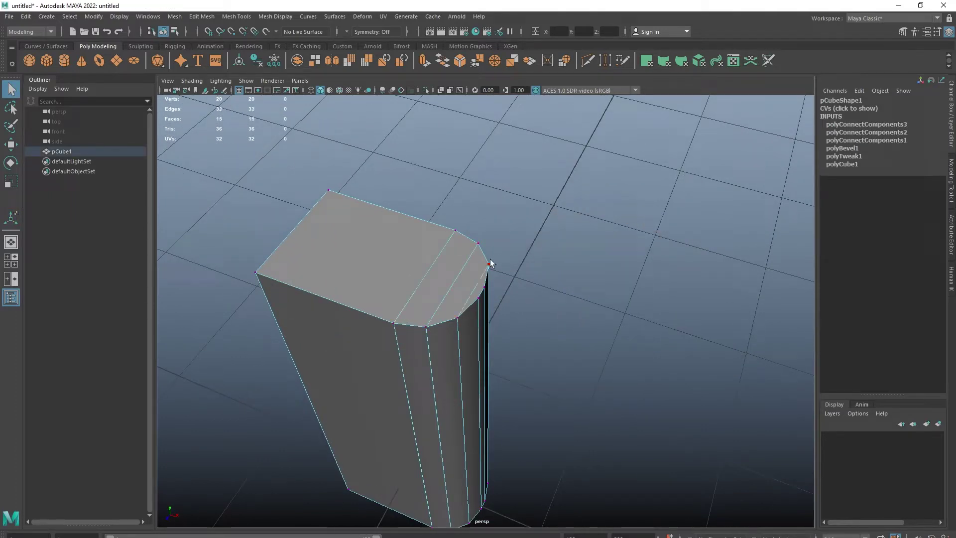
mouse_move(491, 262)
alt+mouse_down()
mouse_move(450, 297)
mouse_move(455, 278)
alt+mouse_up()
- Lower the pillar's top vertices and raise the whole pillar
drag(302, 132, 580, 259)
key(w)
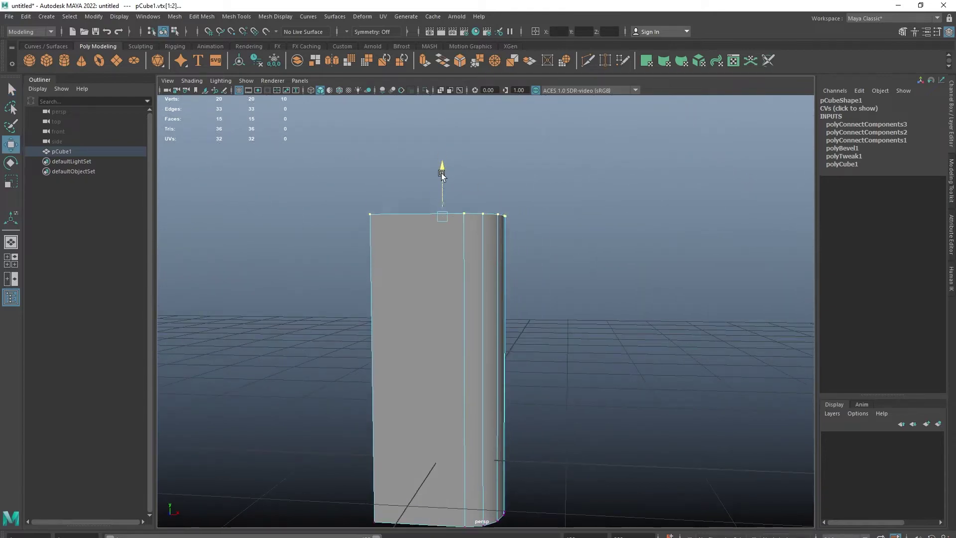
drag(441, 172, 441, 195)
key(F8)
mouse_move(437, 427)
mouse_down()
mouse_move(438, 352)
mouse_move(458, 369)
mouse_move(473, 363)
mouse_up()
right_drag(437, 295, 437, 320)
- Extract the pillar's top faces into a separate cap piece and select the cap
click(437, 321)
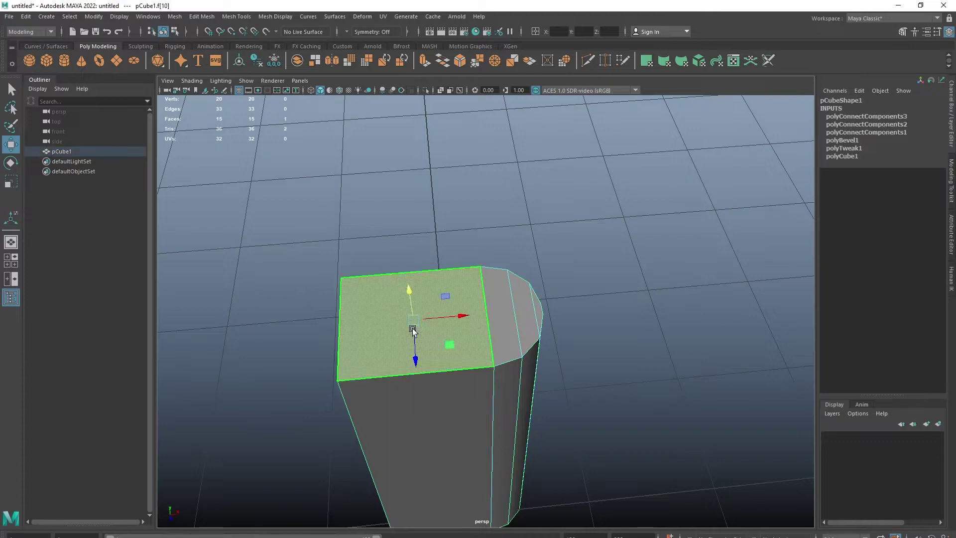
shift+click(525, 318)
alt+drag(542, 311, 584, 258)
shift+right_drag(585, 258, 587, 438)
key(F8)
key(q)
click(446, 277)
click(443, 312)
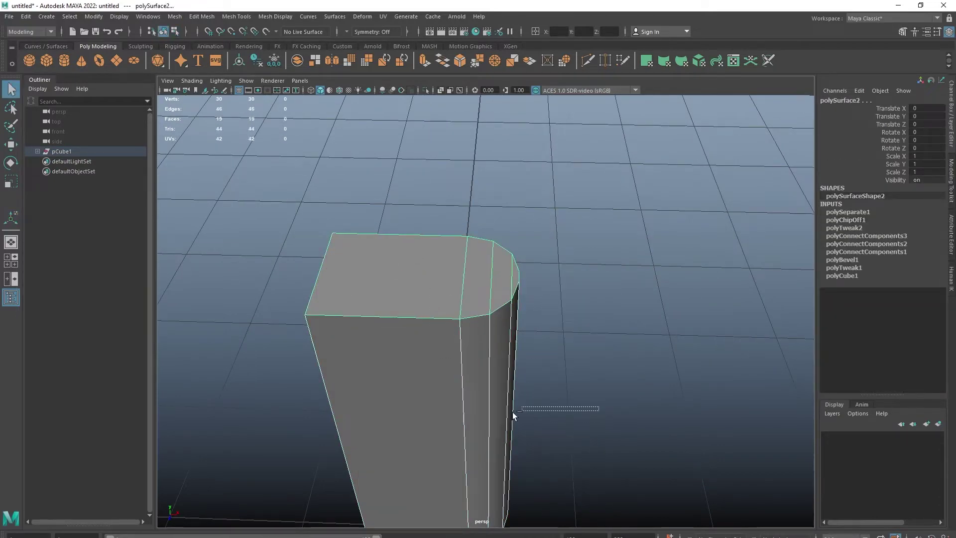
- Extrude the cap's faces upward to give it thickness
key(ctrl+F11)
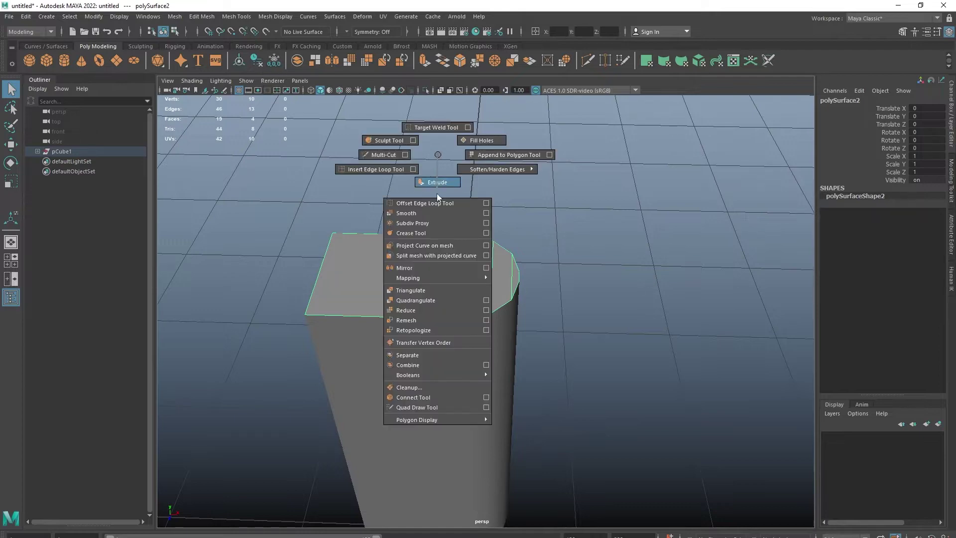
shift+right_drag(438, 194, 433, 132)
mouse_move(428, 234)
alt+mouse_down()
mouse_move(384, 154)
mouse_move(389, 112)
mouse_move(604, 179)
alt+mouse_up()
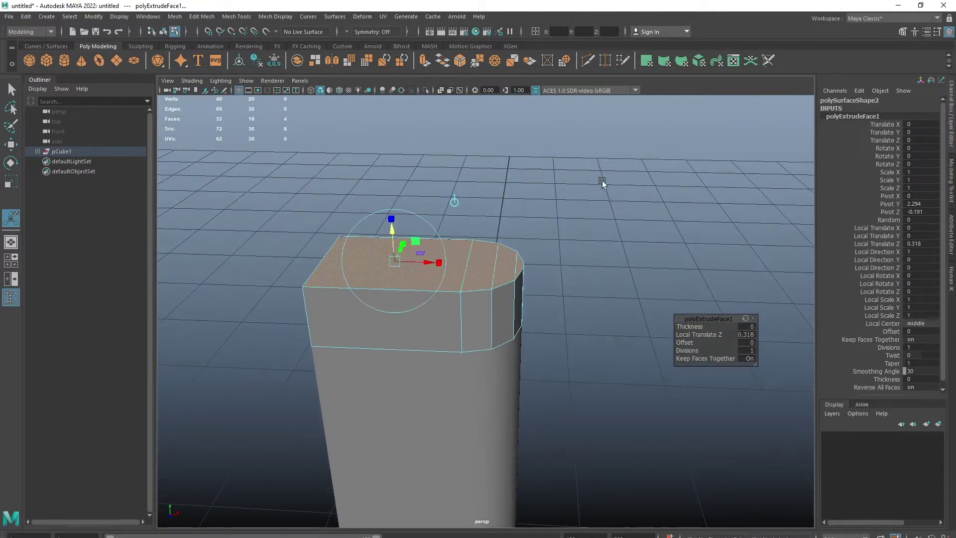
shift+right_drag(602, 181, 600, 333)
- Duplicate the cap's top face, extrude it up to 0.148 local Z, then select the body
shift+right_drag(597, 365, 597, 365)
key(q)
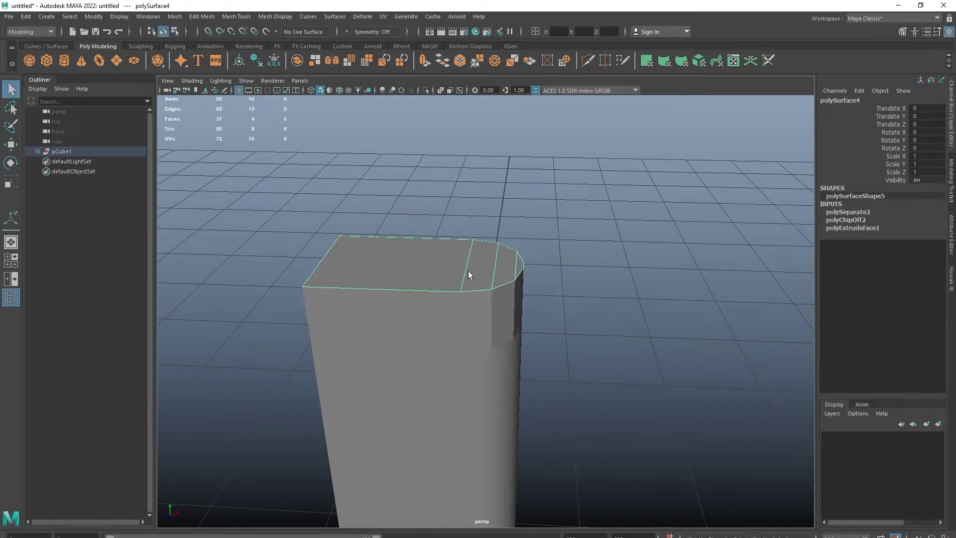
shift+right_drag(591, 266, 597, 294)
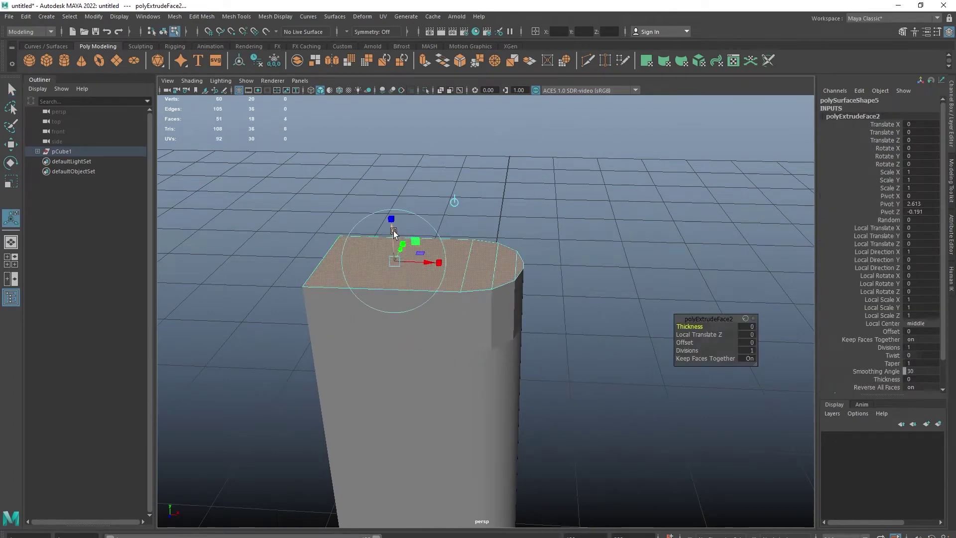
drag(393, 231, 393, 206)
mouse_move(393, 209)
alt+mouse_down()
mouse_move(440, 330)
mouse_move(399, 324)
mouse_move(438, 330)
mouse_move(469, 313)
alt+mouse_up()
click(543, 132)
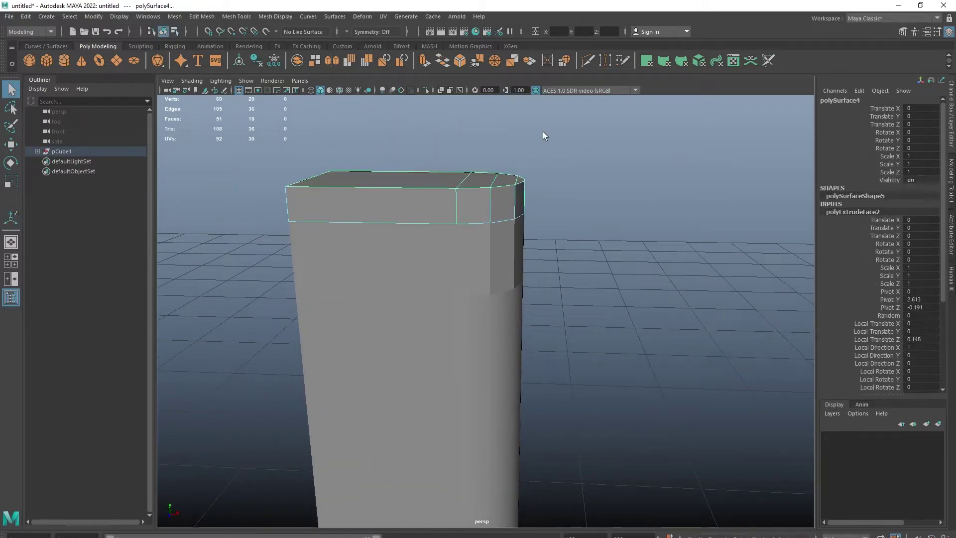
alt+drag(542, 132, 452, 250)
click(440, 324)
- Isolate the body piece and extrude its top faces with a 0.024 inset
key(ctrl+1)
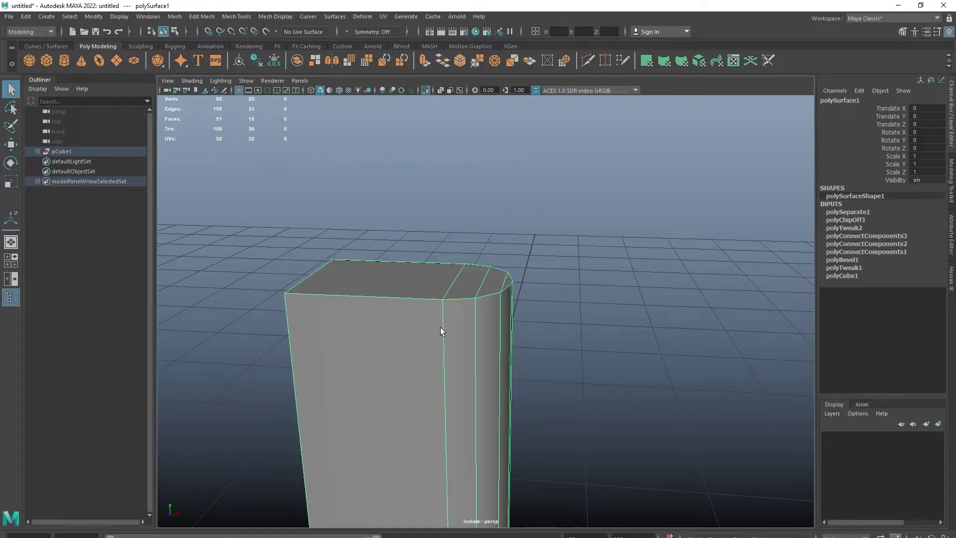
shift+right_click(522, 225)
click(521, 252)
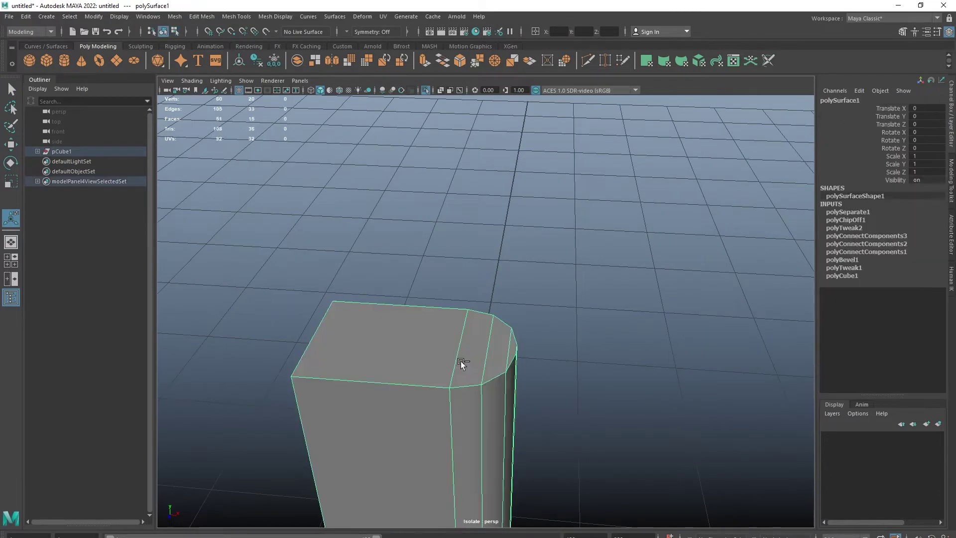
right_click(403, 313)
click(403, 340)
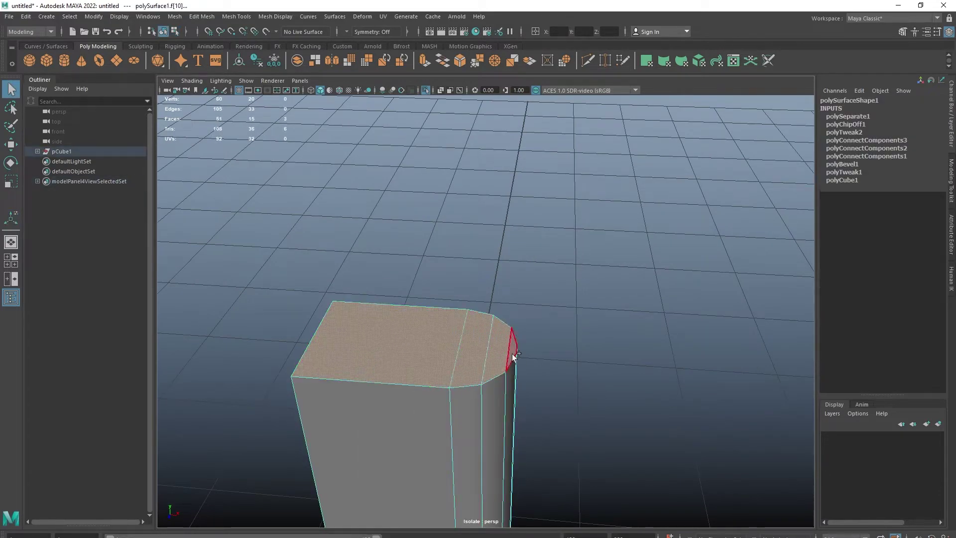
shift+right_click(589, 316)
click(589, 343)
text(0.024)
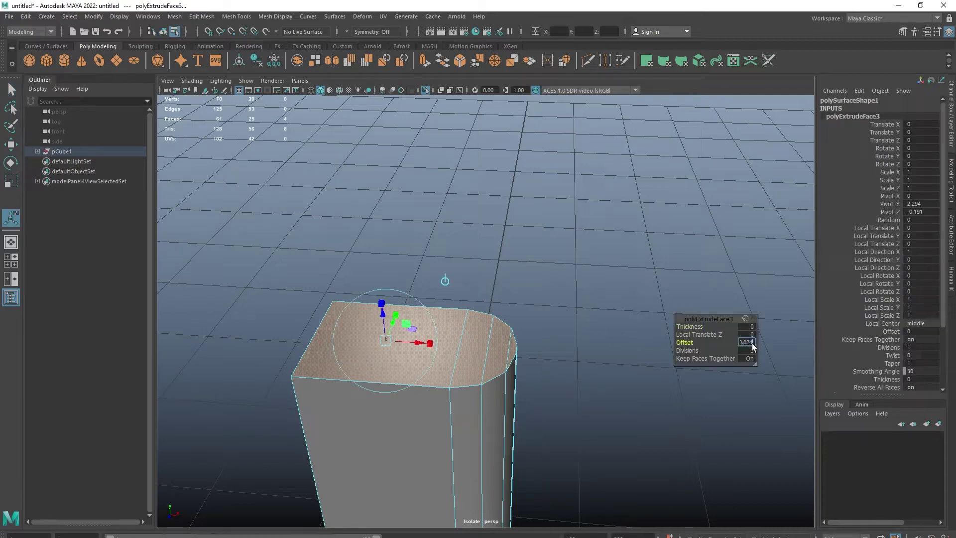
key(Return)
key(F8)
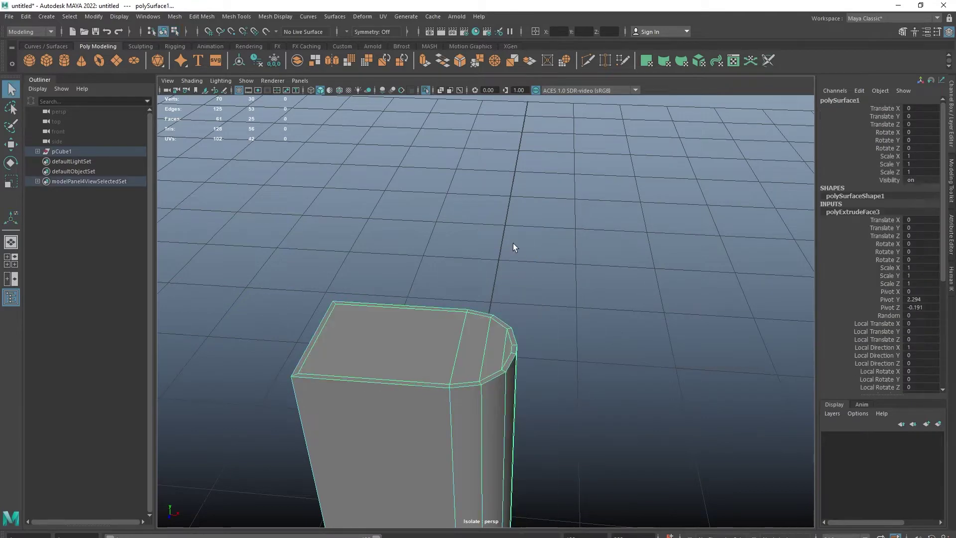
- Extrude the body's top faces again to -0.032 and show all pieces
right_click(514, 247)
click(513, 271)
shift+right_click(560, 315)
click(562, 343)
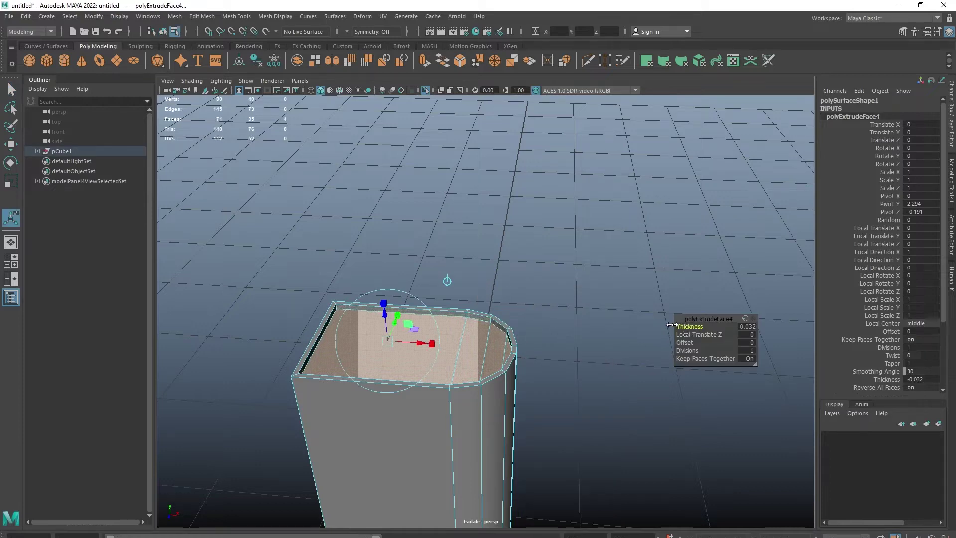
click(563, 373)
alt+drag(564, 373, 548, 357)
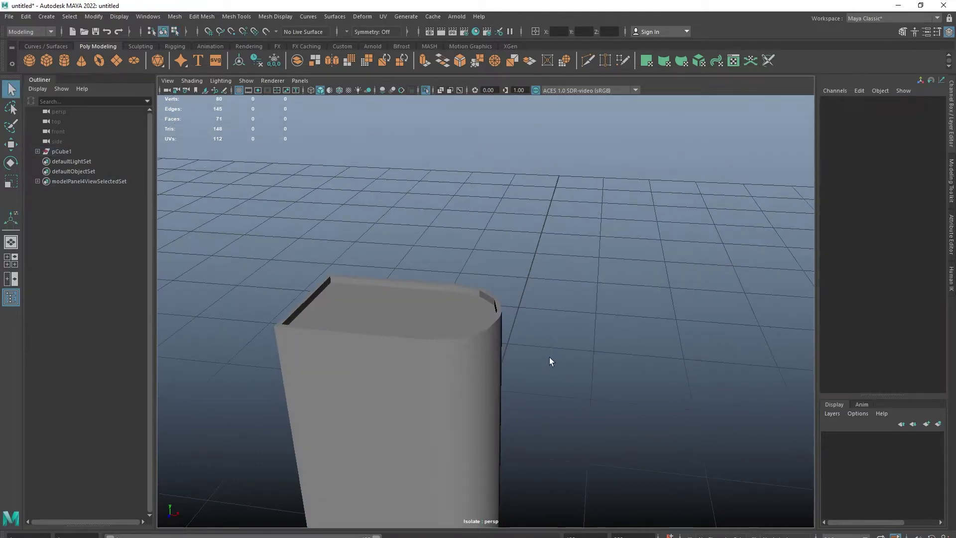
key(ctrl+1)
scroll(549, 357, up, 3)
- Isolate the cap piece, extrude its top faces with a 0.024 inset, then extrude again
click(439, 288)
key(ctrl+1)
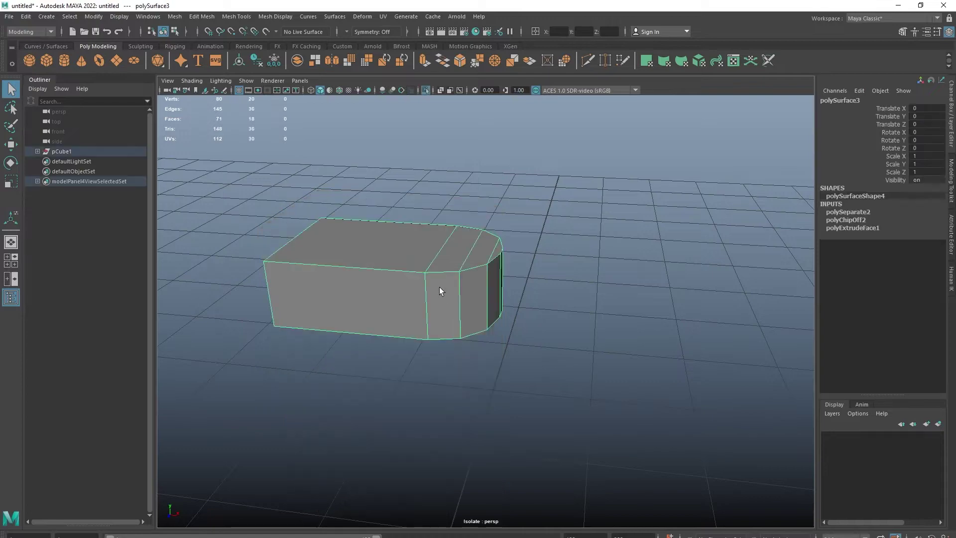
key(ctrl+F11)
alt+drag(584, 282, 388, 434)
drag(506, 422, 508, 422)
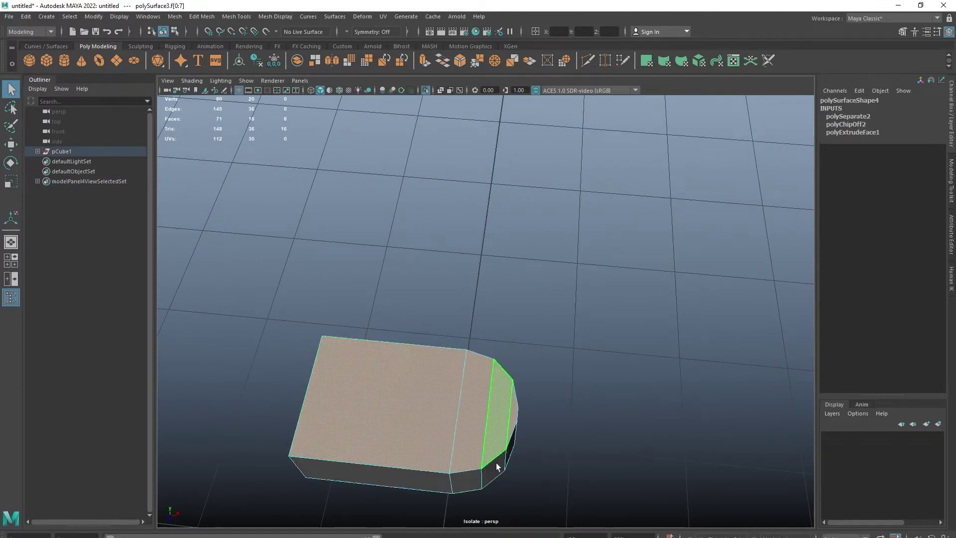
mouse_move(503, 465)
alt+mouse_down()
mouse_move(474, 387)
mouse_move(540, 424)
mouse_move(551, 303)
mouse_move(543, 318)
alt+mouse_up()
key(ctrl+e)
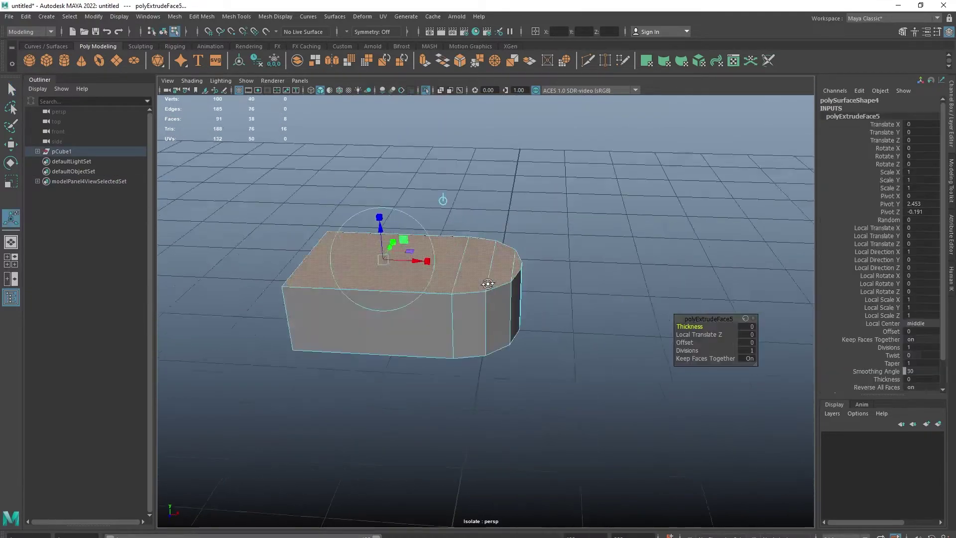
scroll(543, 317, up, 2)
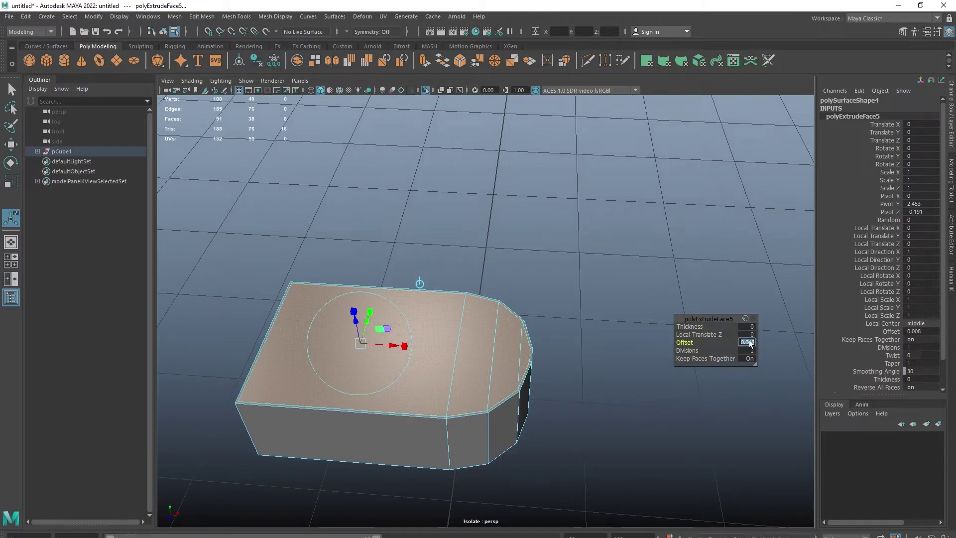
key(Return)
key(ctrl+e)
mouse_move(588, 419)
alt+mouse_down()
mouse_move(578, 390)
mouse_move(578, 293)
alt+mouse_up()
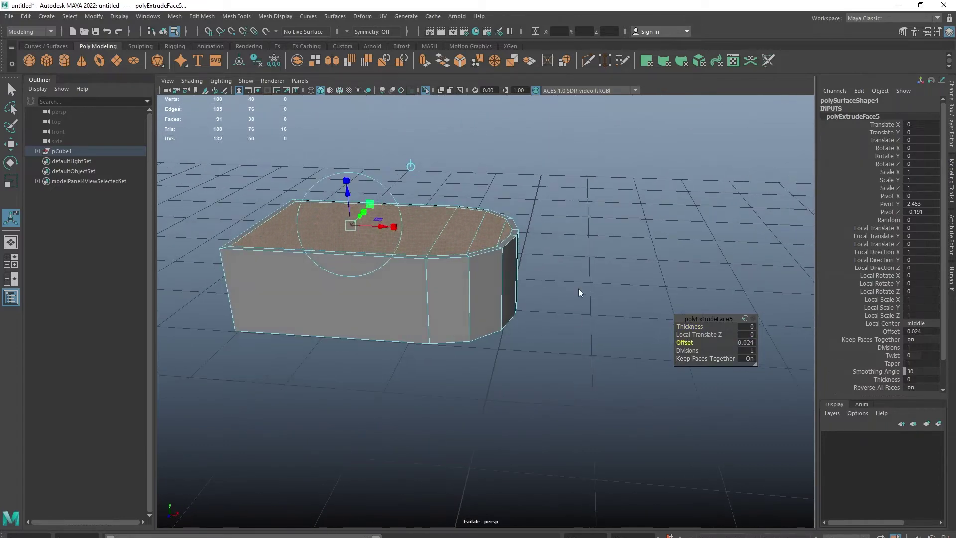
key(ctrl+1)
- Set the new extrusion's thickness to about 0.115
click(440, 90)
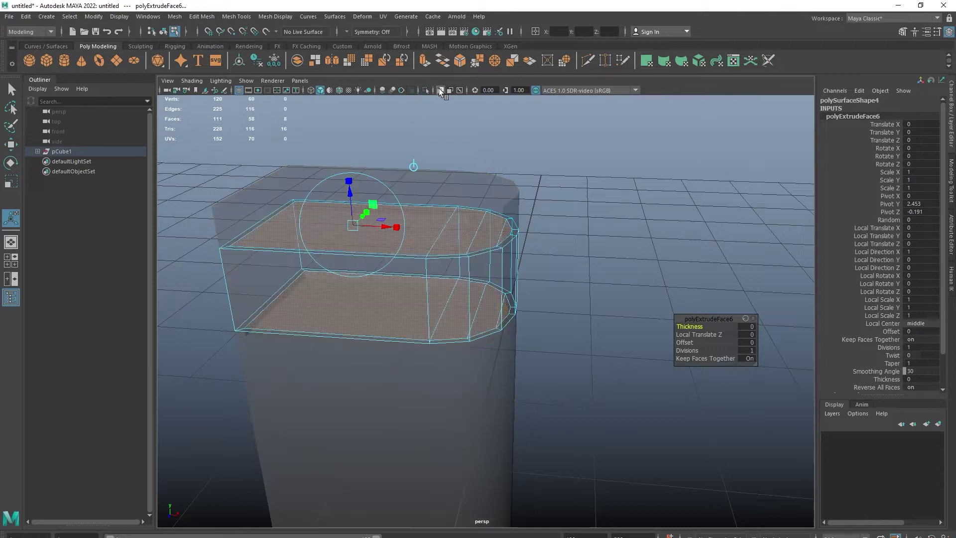
mouse_move(678, 326)
mouse_down()
mouse_move(736, 324)
mouse_move(498, 336)
mouse_move(498, 324)
mouse_up()
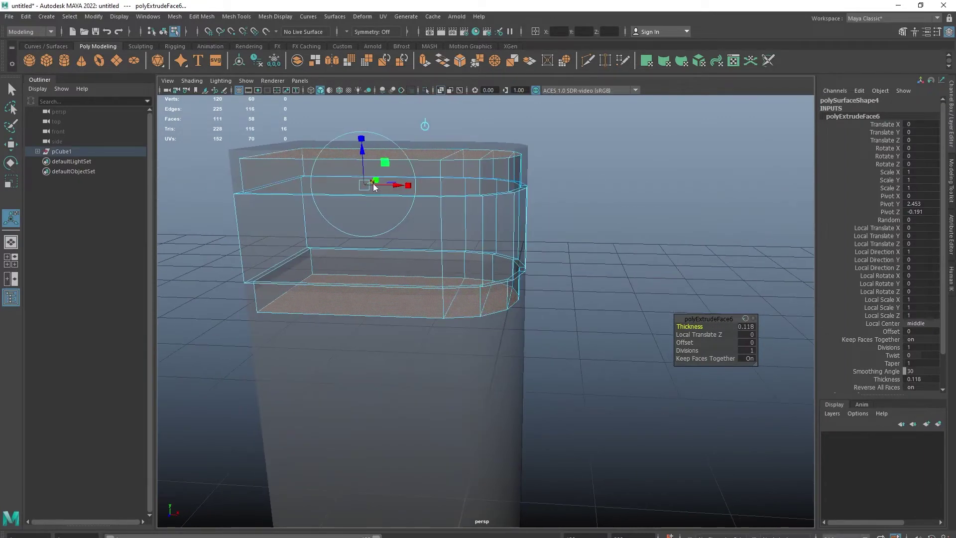
key(q)
click(557, 233)
click(440, 91)
- Isolate the top piece and extrude its side faces with a 0.024 inset
click(422, 174)
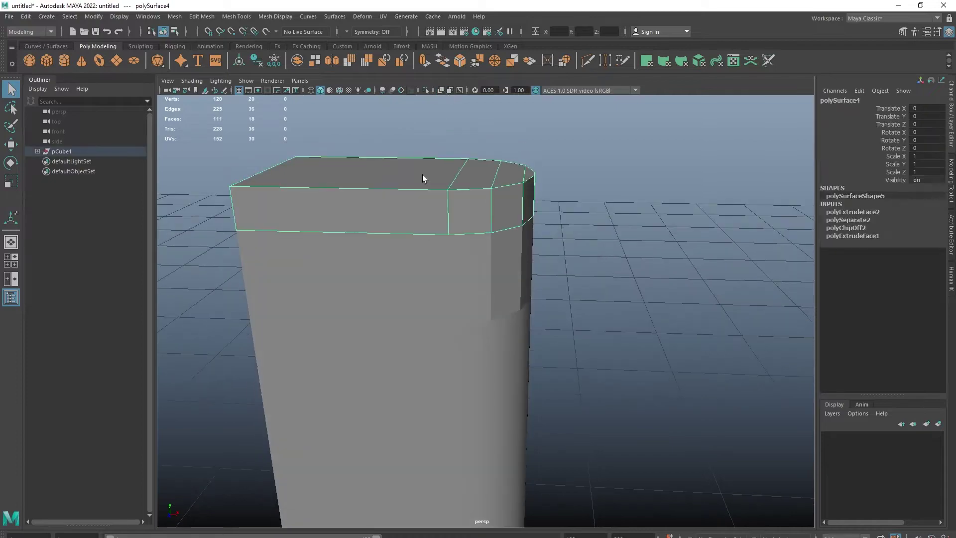
key(ctrl+1)
key(f)
click(402, 89)
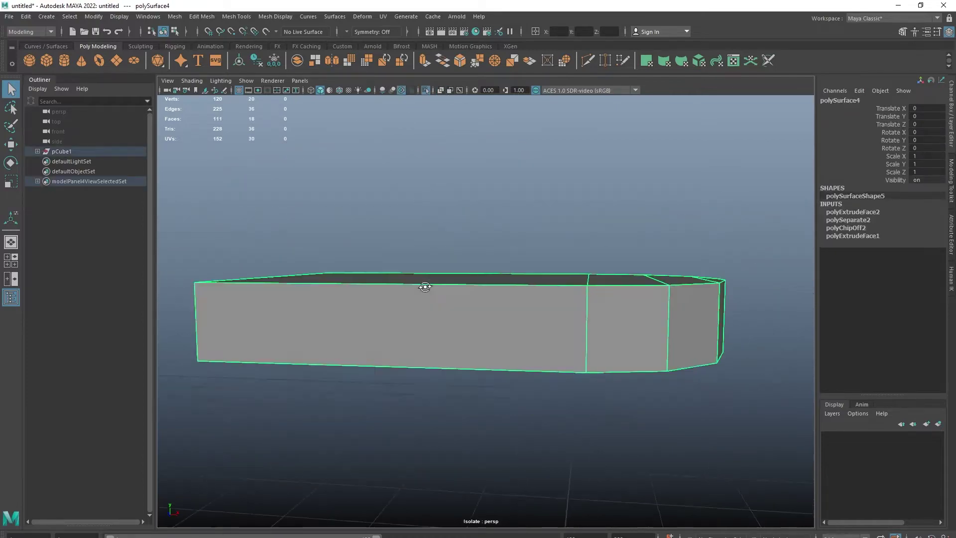
alt+drag(402, 199, 429, 264)
key(F11)
click(568, 298)
click(596, 275)
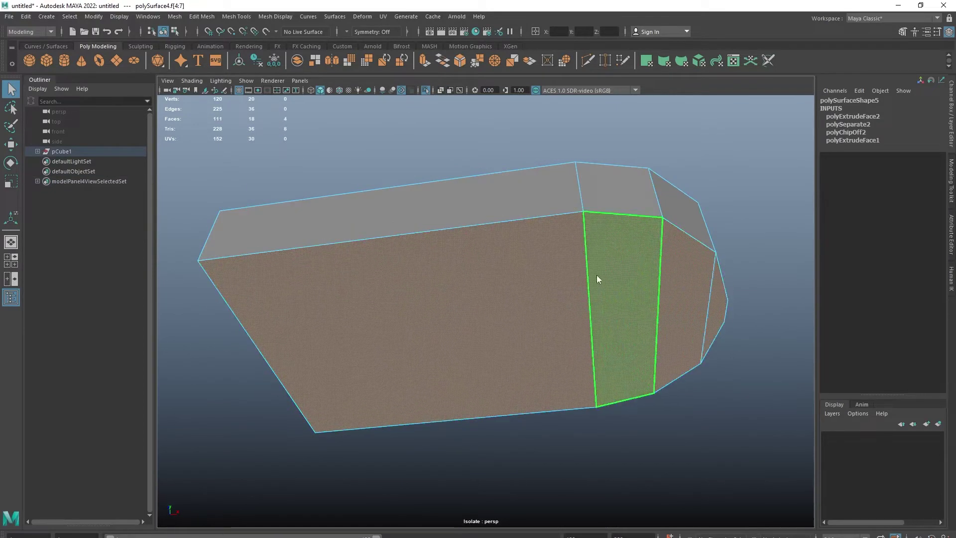
key(ctrl+e)
middle_drag(803, 305, 809, 305)
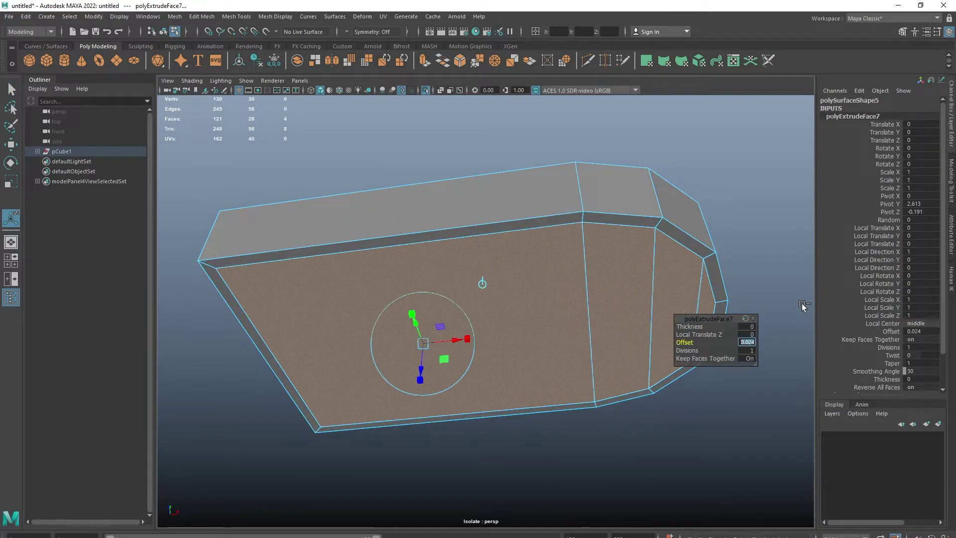
- Recess the inset panel with a -0.023 extrusion, then show the whole body
shift+right_drag(501, 309, 540, 373)
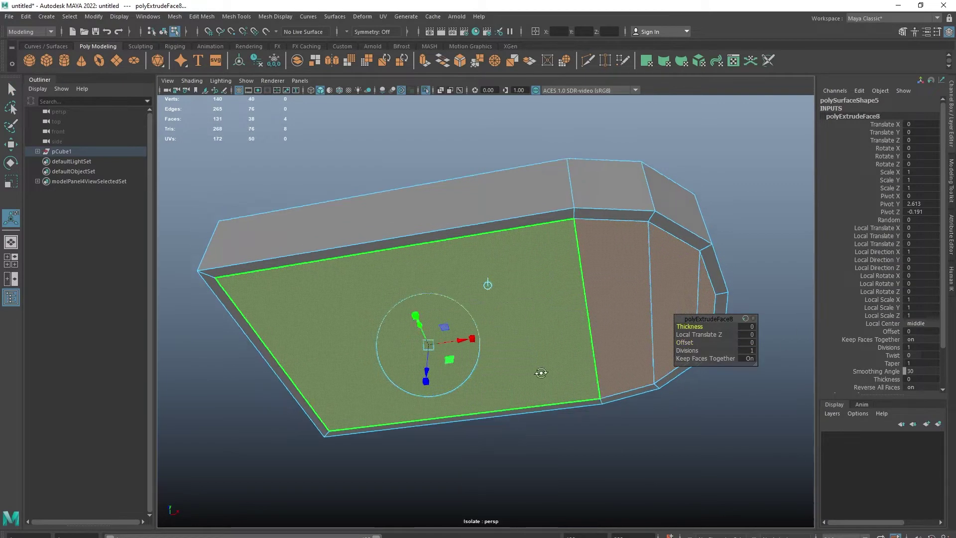
mouse_move(540, 374)
alt+mouse_down()
mouse_move(707, 332)
mouse_move(678, 324)
alt+mouse_up()
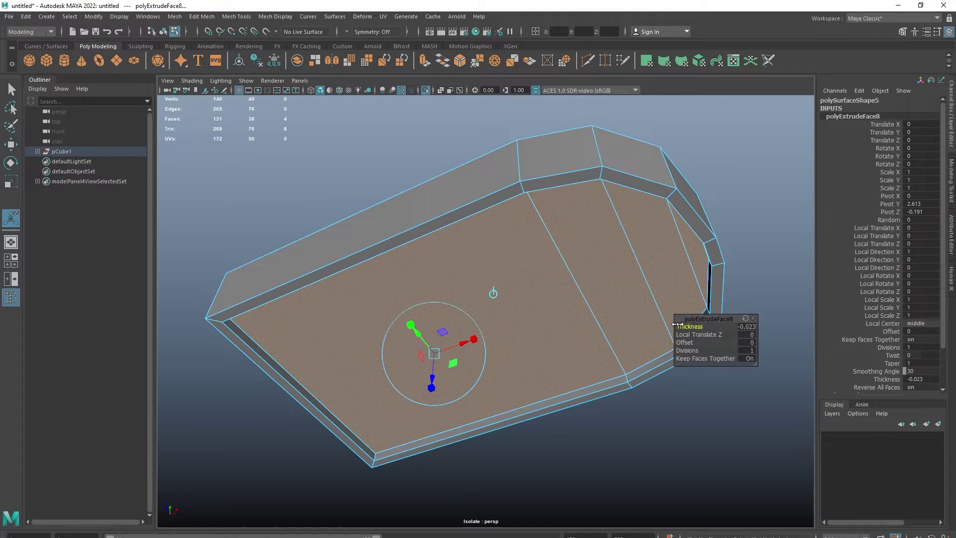
key(q)
key(F8)
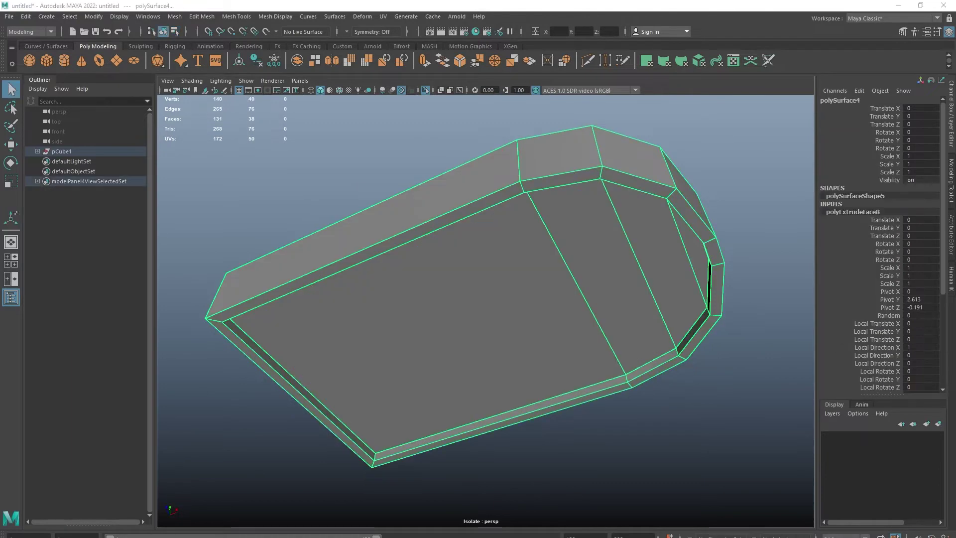
mouse_move(555, 330)
alt+mouse_down()
mouse_move(547, 364)
mouse_move(438, 265)
alt+mouse_up()
key(ctrl+1)
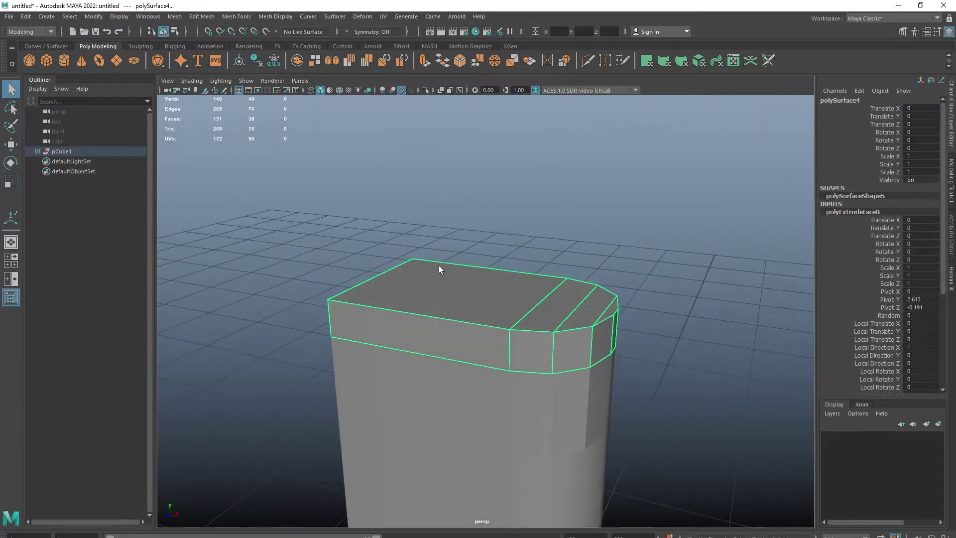
- Create a new polygon cylinder
click(68, 61)
scroll(486, 277, down, 3)
scroll(486, 276, down, 5)
- Raise the cylinder and give it 12 axis subdivisions
key(w)
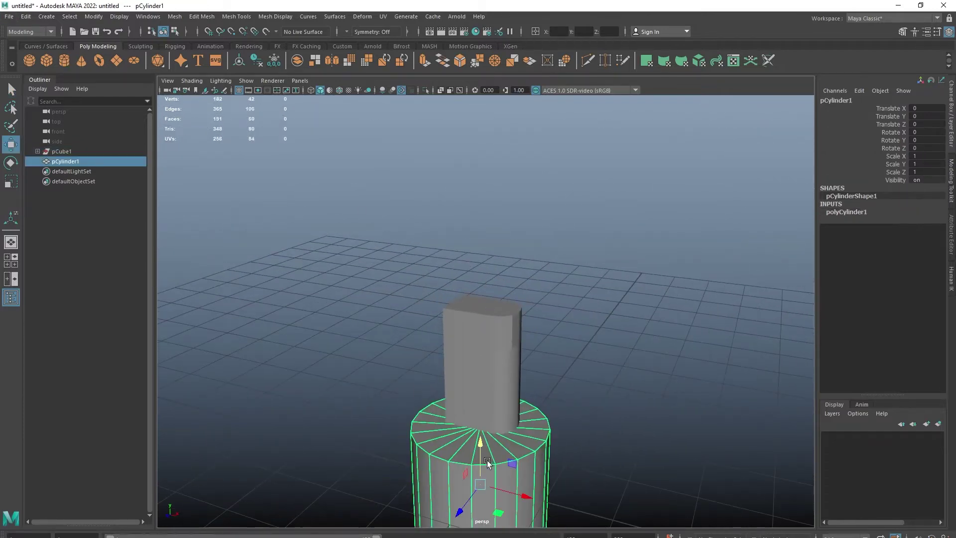
drag(485, 464, 485, 317)
click(846, 212)
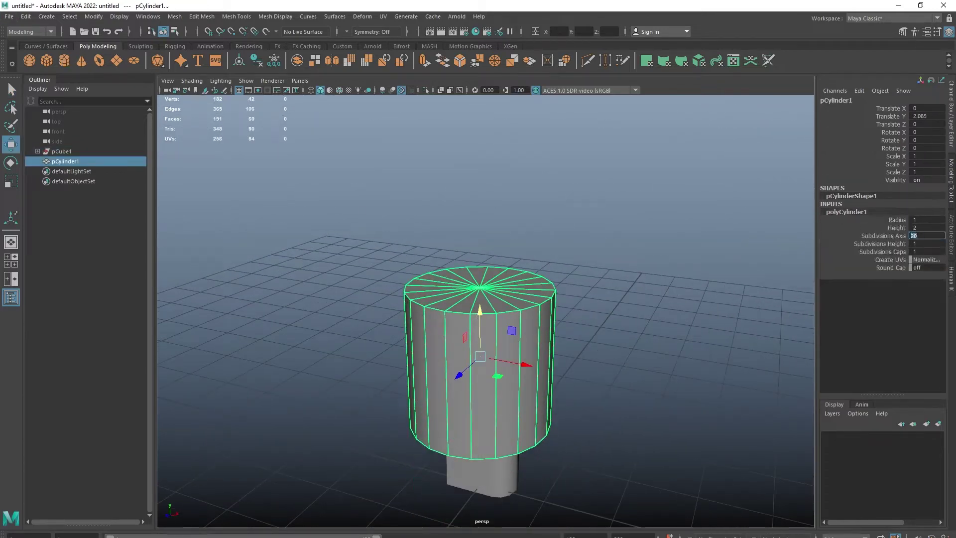
text(12)
key(Return)
scroll(481, 364, up, 2)
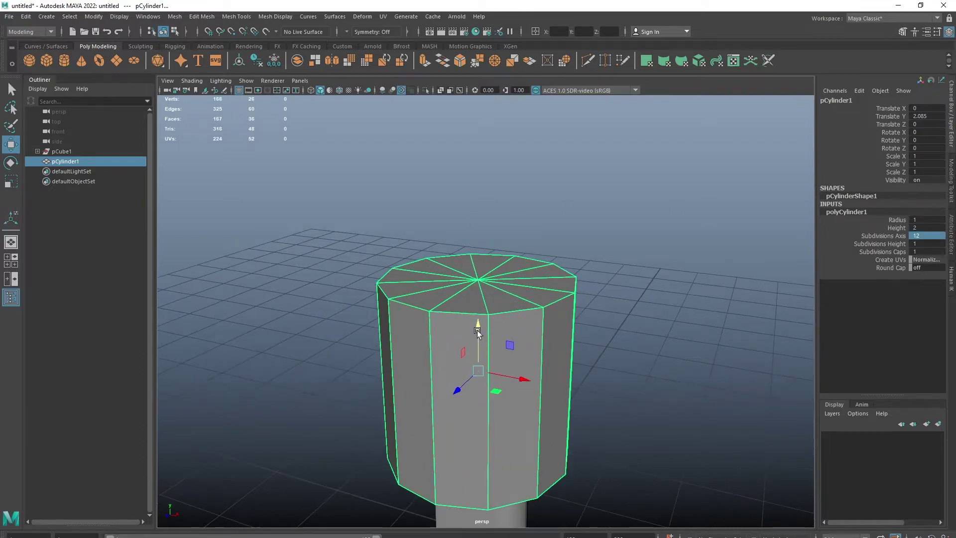
- Shrink the cylinder down to a small post above the body
key(r)
middle_drag(477, 332, 371, 335)
key(w)
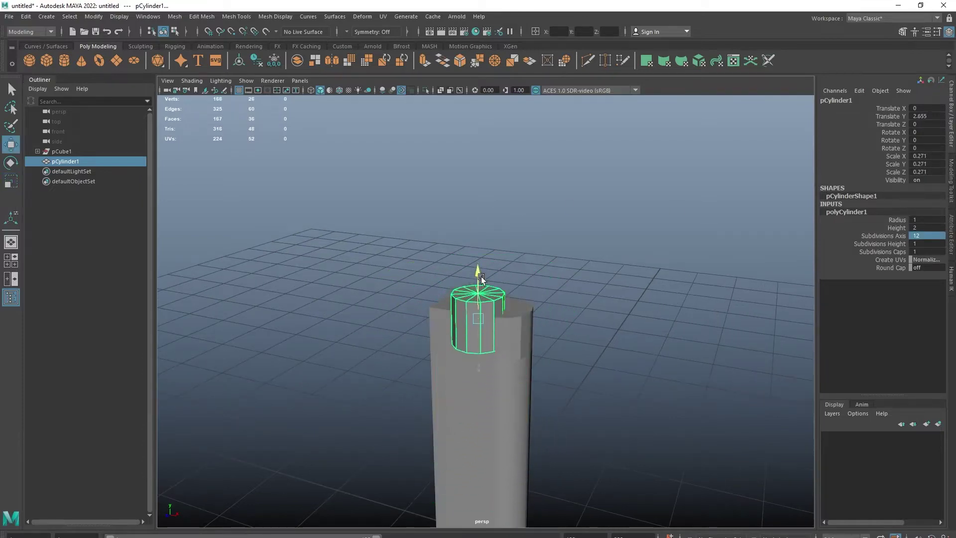
drag(481, 276, 481, 272)
key(r)
alt+drag(481, 271, 469, 329)
middle_drag(444, 306, 463, 354)
key(w)
- Fine-tune the cylinder to a 0.113 by 0.222 scale, stretching it into a tall post
mouse_move(530, 347)
alt+mouse_down()
mouse_move(498, 298)
mouse_move(498, 329)
alt+mouse_up()
key(r)
middle_drag(493, 328, 520, 328)
alt+drag(520, 327, 487, 273)
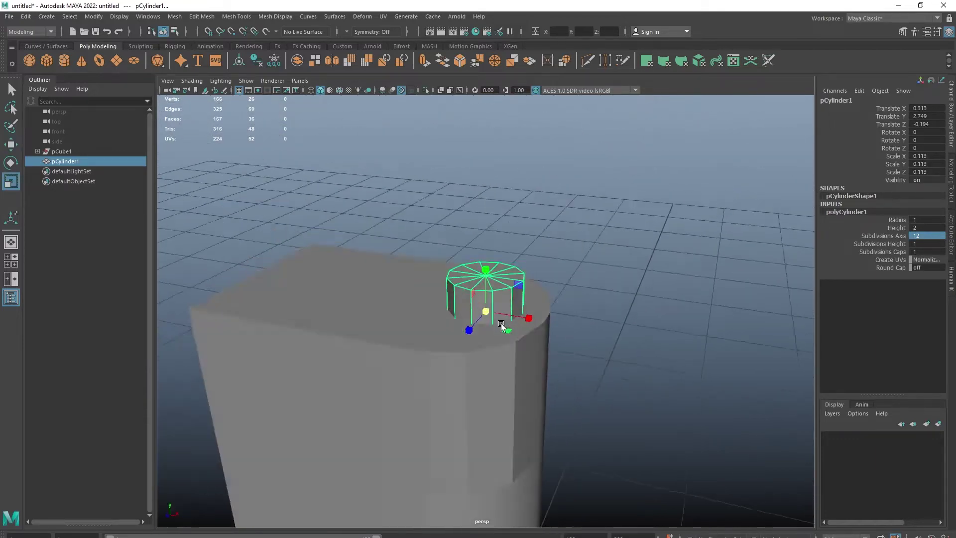
key(w)
mouse_move(485, 271)
middle_down()
mouse_move(485, 191)
mouse_move(485, 199)
middle_up()
key(w)
scroll(483, 288, down, 3)
mouse_move(483, 289)
alt+mouse_down()
mouse_move(566, 386)
mouse_move(562, 398)
alt+mouse_up()
- Combine the two body parts into one mesh and delete its construction history
click(416, 374)
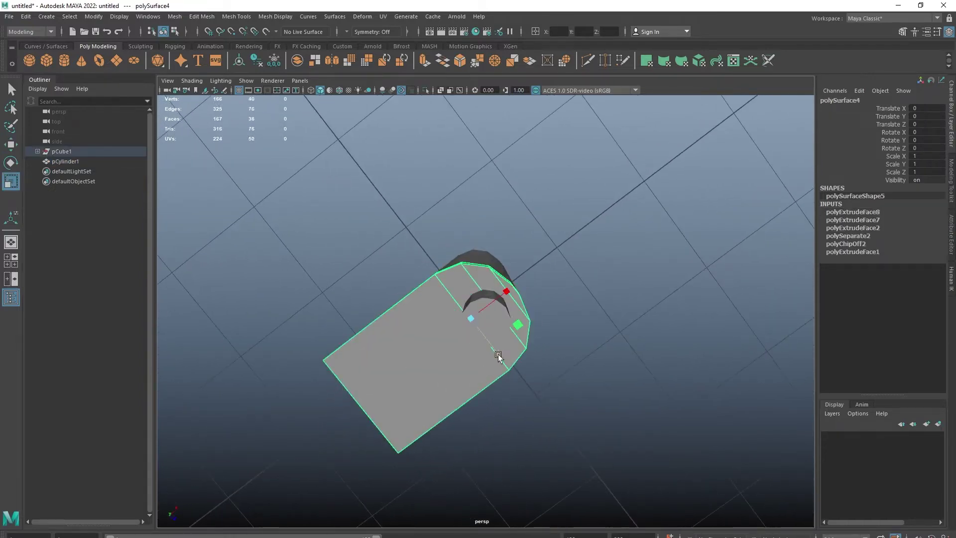
click(434, 394)
alt+drag(435, 394, 603, 264)
shift+right_drag(603, 263, 596, 473)
click(253, 62)
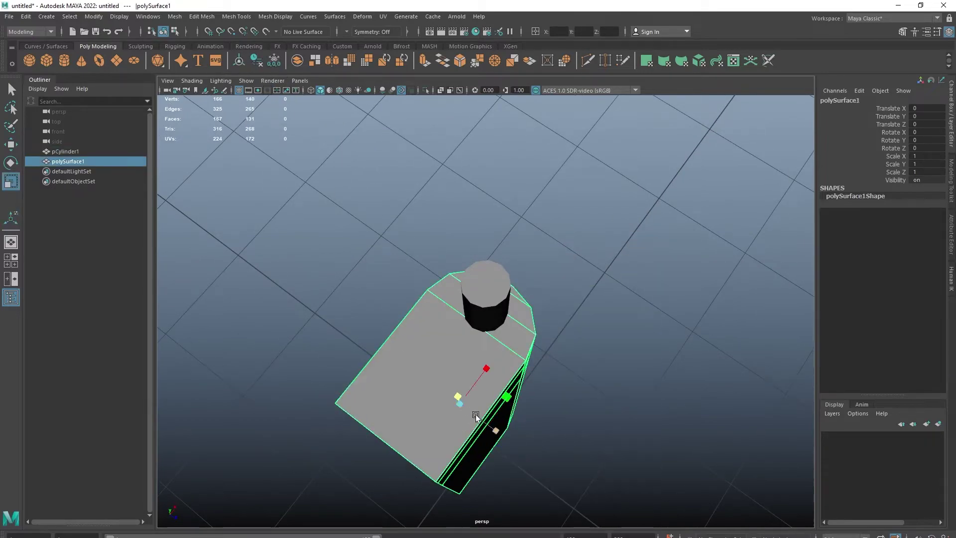
- Scale the body to 0.893 in Z and move one side's vertices inward
mouse_move(476, 416)
mouse_down()
mouse_move(491, 423)
mouse_move(457, 395)
mouse_move(500, 391)
mouse_move(437, 239)
mouse_up()
right_drag(437, 238, 367, 321)
click(324, 269)
mouse_move(366, 321)
alt+mouse_down()
mouse_move(324, 269)
mouse_move(350, 195)
mouse_move(427, 320)
mouse_move(470, 299)
alt+mouse_up()
key(w)
key(F9)
drag(378, 128, 460, 461)
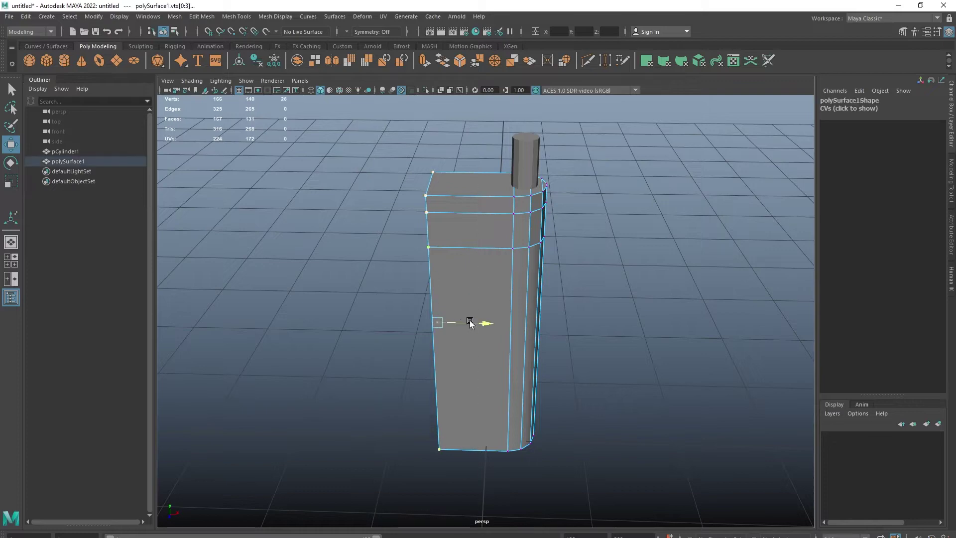
drag(470, 323, 473, 324)
- Pull the body's top ring of vertices down
click(601, 214)
alt+drag(602, 215, 493, 196)
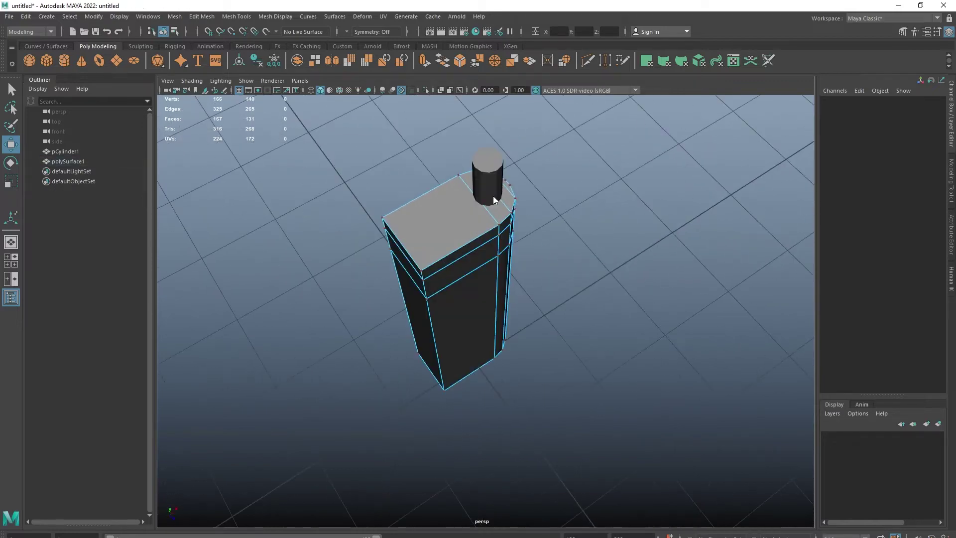
click(493, 199)
scroll(510, 311, down, 3)
right_drag(342, 320, 294, 320)
mouse_move(343, 398)
alt+mouse_down()
mouse_move(531, 385)
mouse_move(568, 391)
mouse_move(433, 422)
mouse_move(538, 315)
mouse_move(287, 236)
alt+mouse_up()
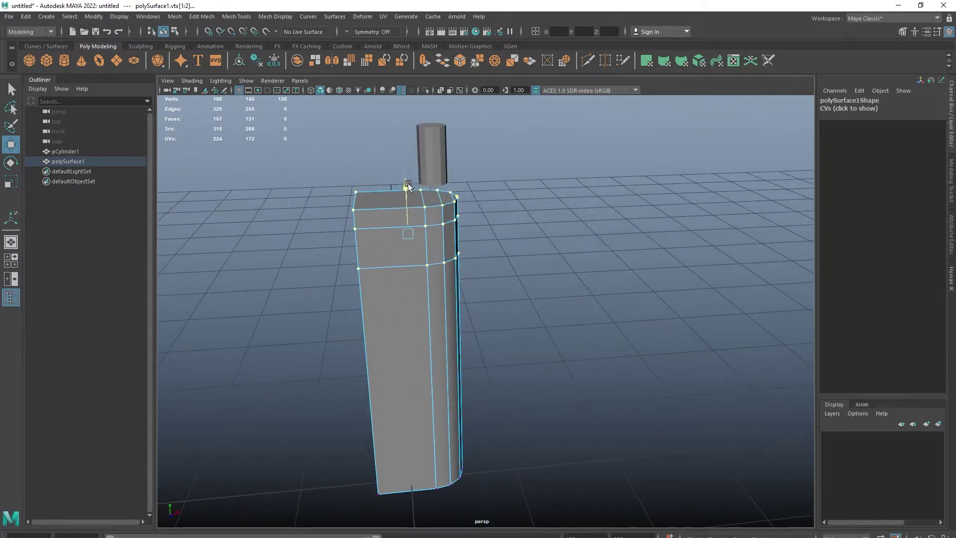
drag(407, 186, 426, 254)
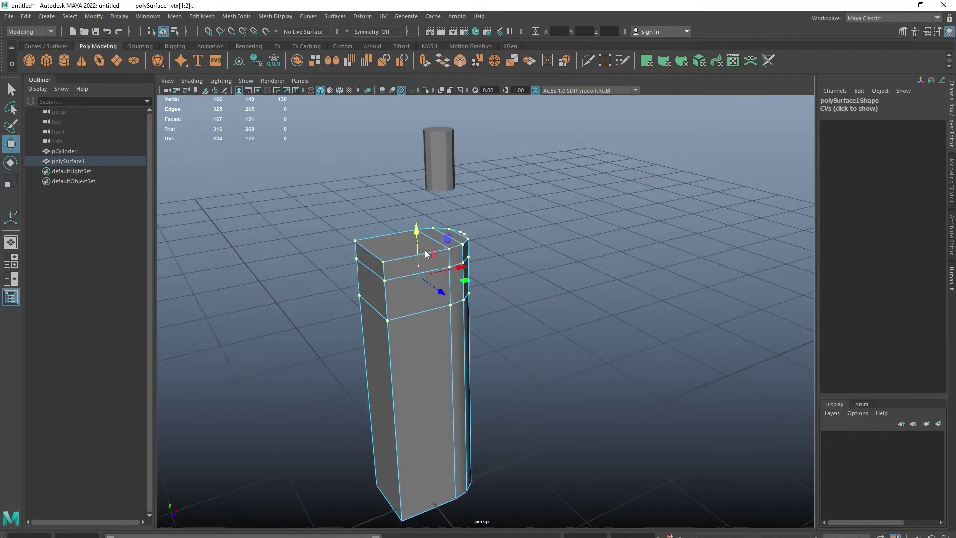
click(438, 159)
- Lower the cylinder post onto the body top and adjust its placement
drag(437, 124, 438, 177)
key(f)
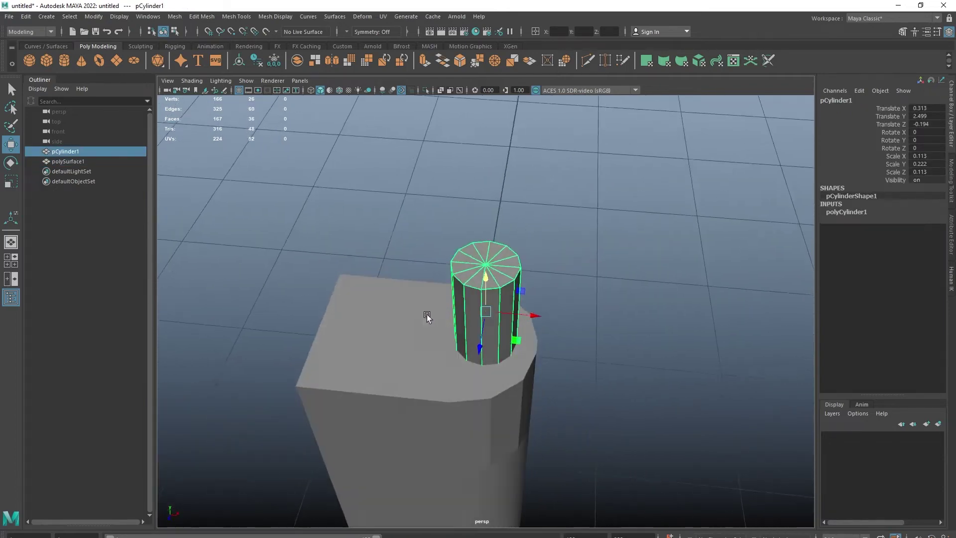
alt+drag(426, 315, 520, 362)
key(r)
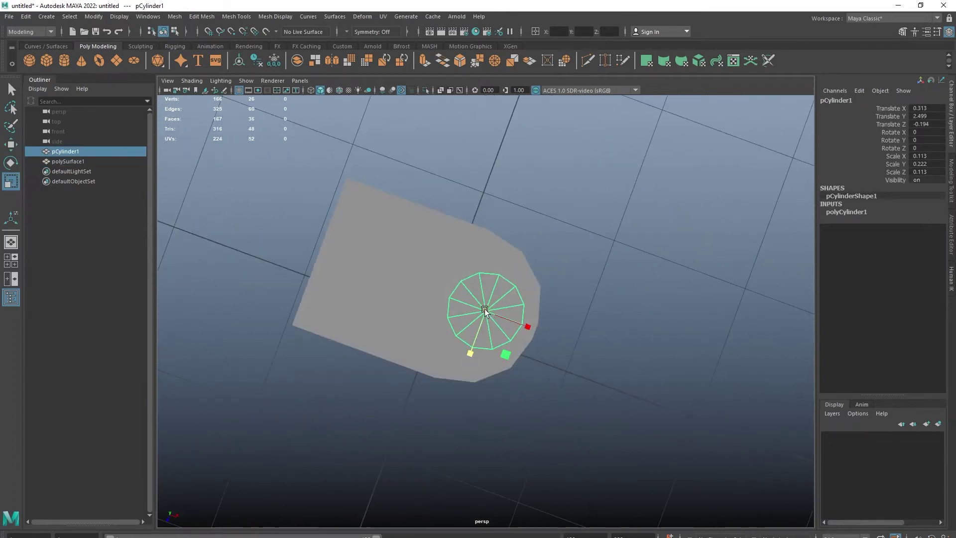
mouse_move(509, 322)
alt+mouse_down()
mouse_move(551, 324)
mouse_move(523, 315)
alt+mouse_up()
key(w)
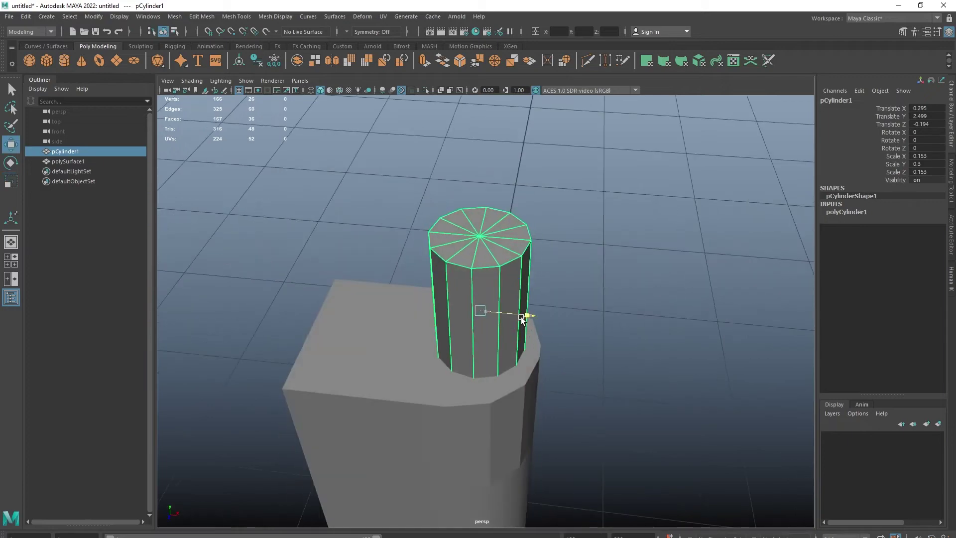
key(r)
key(w)
mouse_move(478, 285)
alt+mouse_down()
mouse_move(479, 272)
mouse_move(493, 279)
alt+mouse_up()
- Extrude the post's inset top face down to about -0.274, forming a hollow tube
ctrl+click(482, 284)
click(495, 298)
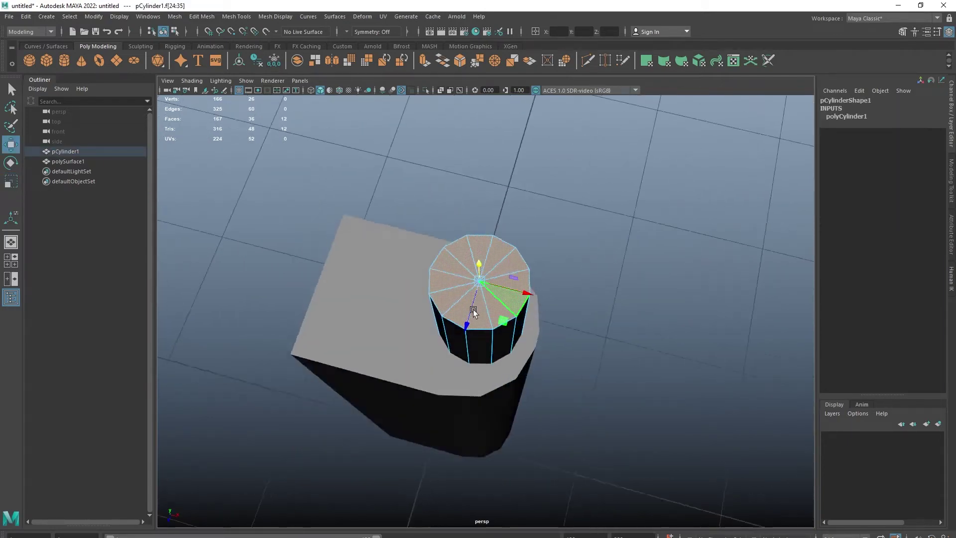
shift+right_drag(473, 273, 469, 304)
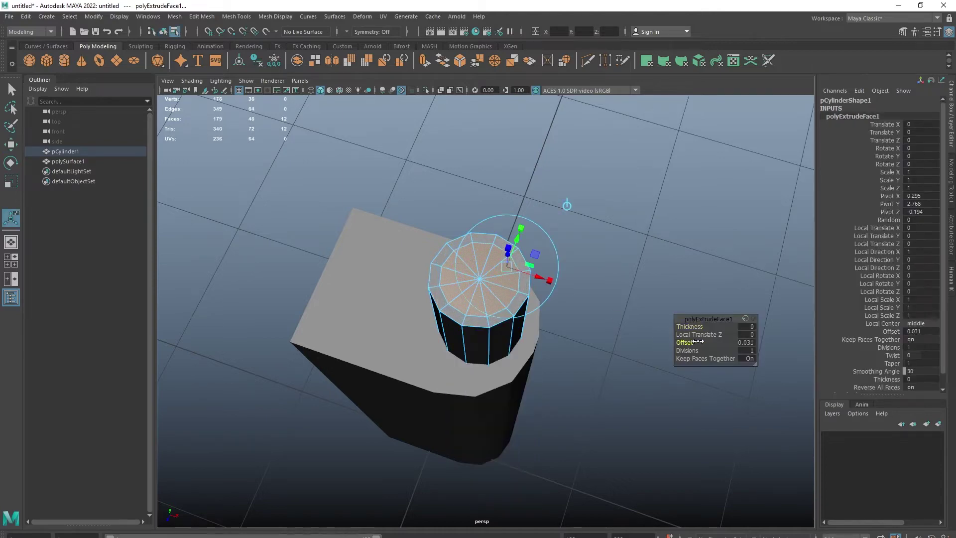
shift+right_drag(576, 224, 591, 252)
mouse_move(591, 252)
alt+mouse_down()
mouse_move(502, 219)
mouse_move(478, 269)
alt+mouse_up()
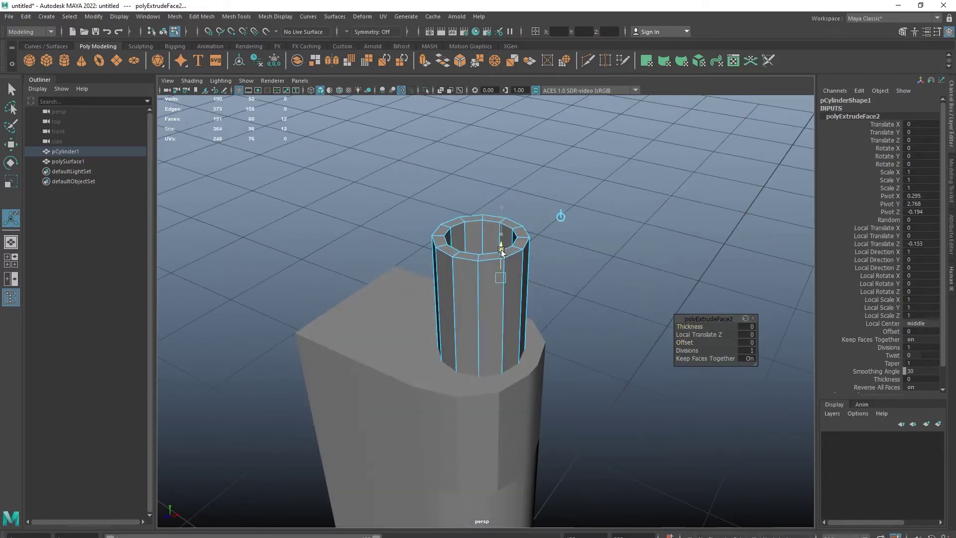
click(599, 174)
scroll(599, 175, down, 5)
mouse_move(599, 174)
alt+mouse_down()
mouse_move(610, 322)
mouse_move(515, 348)
mouse_move(484, 337)
mouse_move(518, 346)
mouse_move(468, 356)
mouse_move(501, 358)
alt+mouse_up()
click(470, 359)
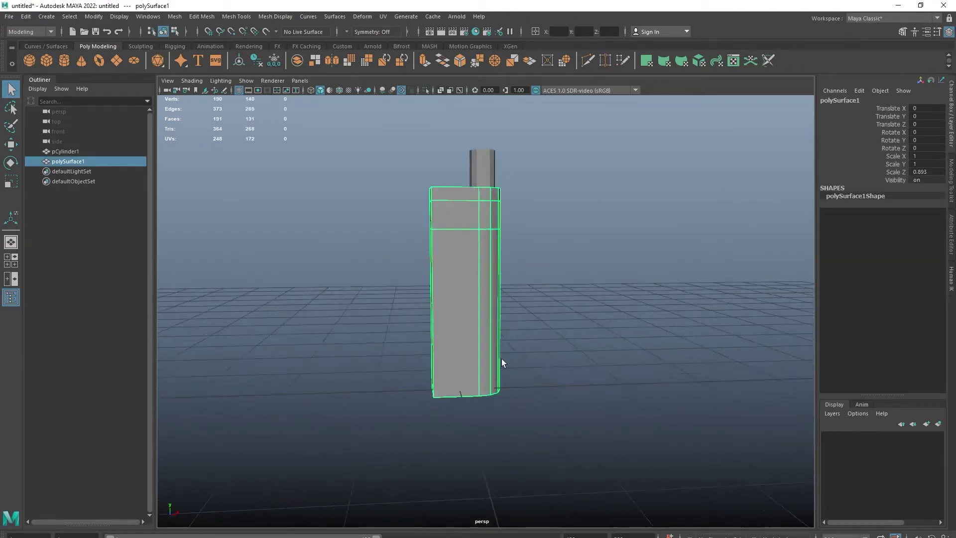
- Add horizontal edge loops to the column with Multi-Cut, deleting an accidental cylinder
scroll(410, 315, up, 2)
scroll(410, 316, up, 4)
click(902, 32)
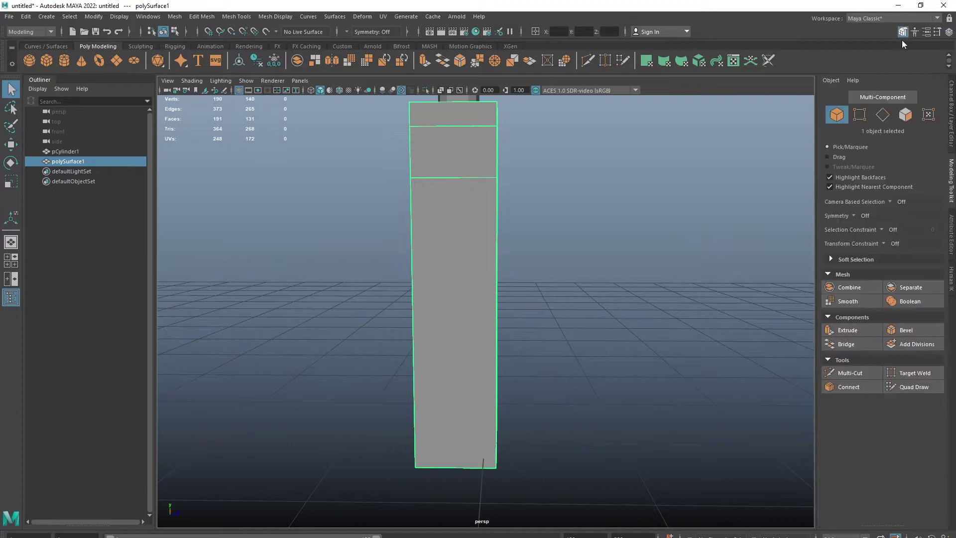
click(850, 373)
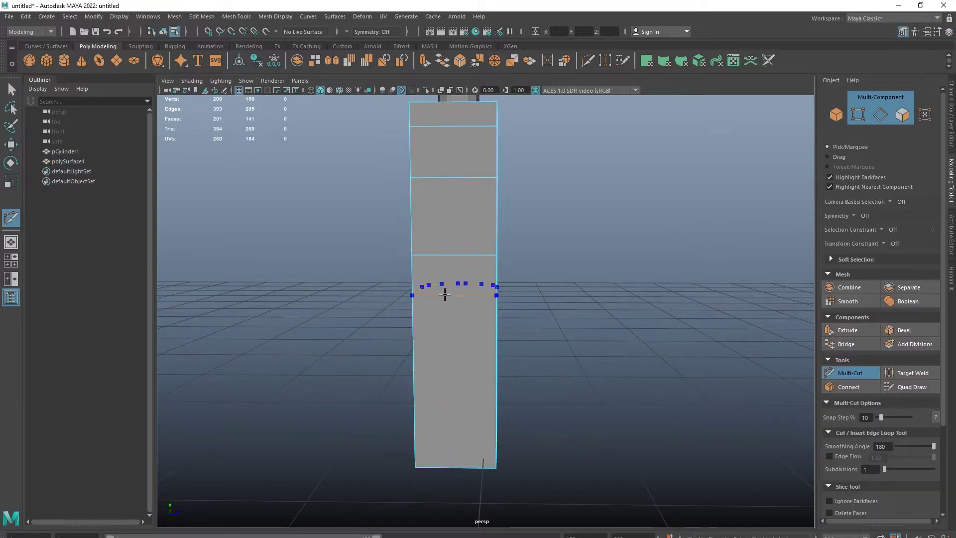
alt+drag(446, 279, 482, 315)
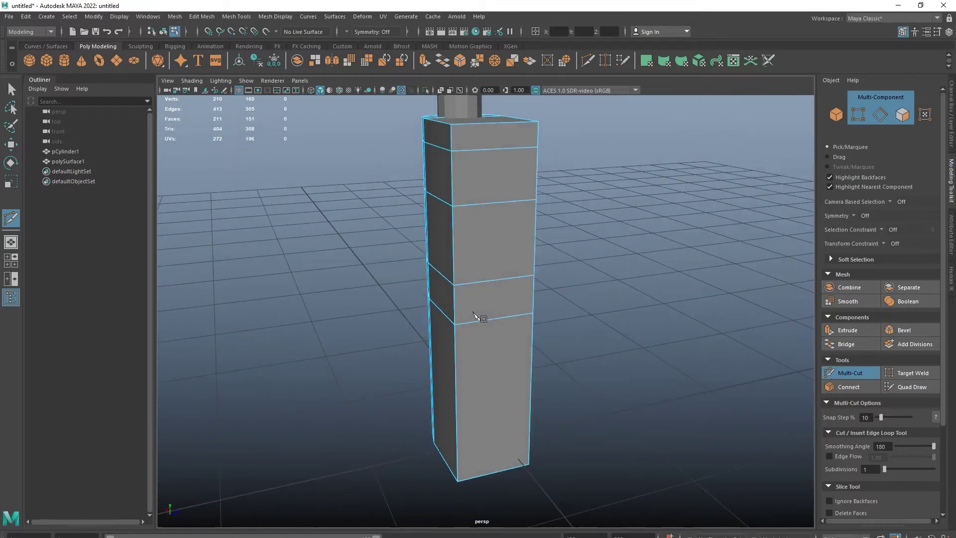
click(11, 90)
shift+right_click(443, 243)
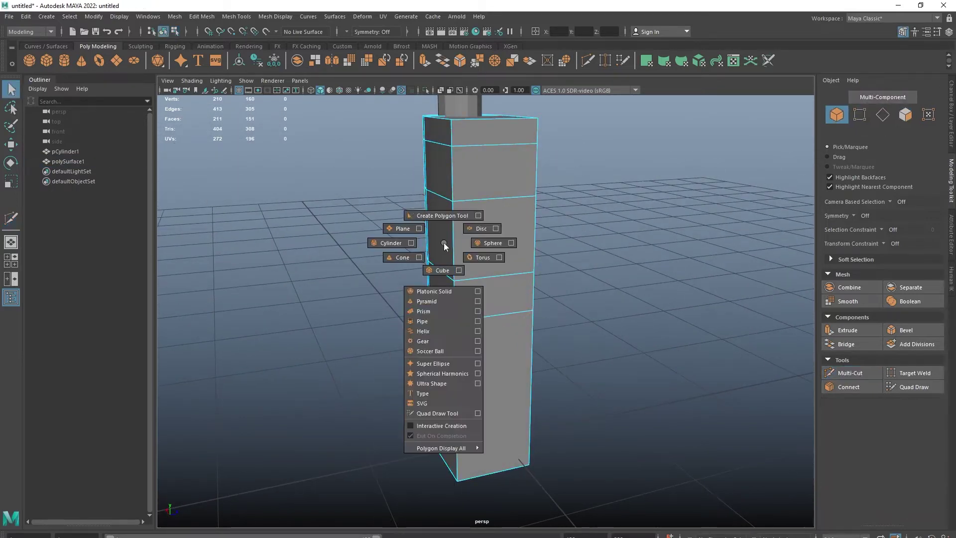
shift+right_drag(444, 243, 231, 270)
key(Delete)
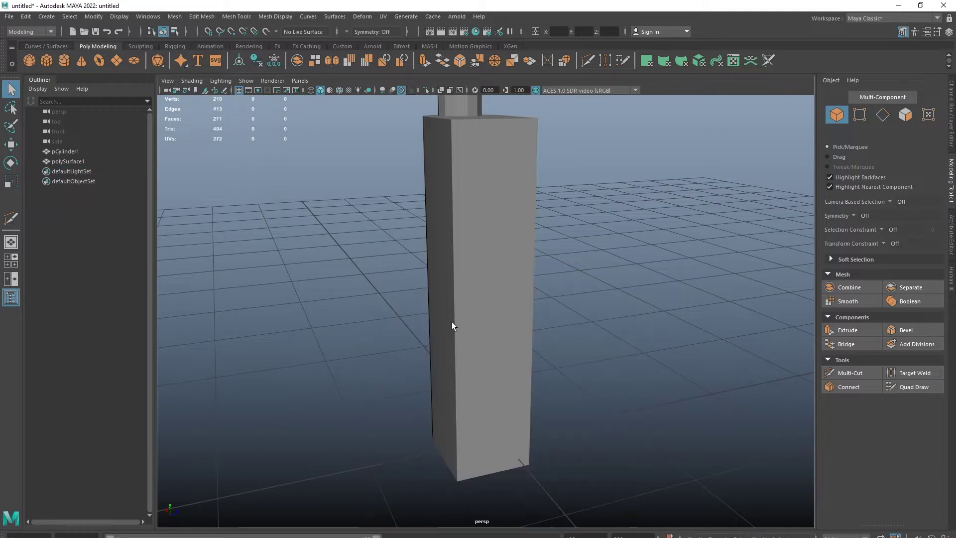
- Separate the column into pieces and isolate the lower body piece in view
click(452, 322)
shift+right_drag(503, 285, 475, 466)
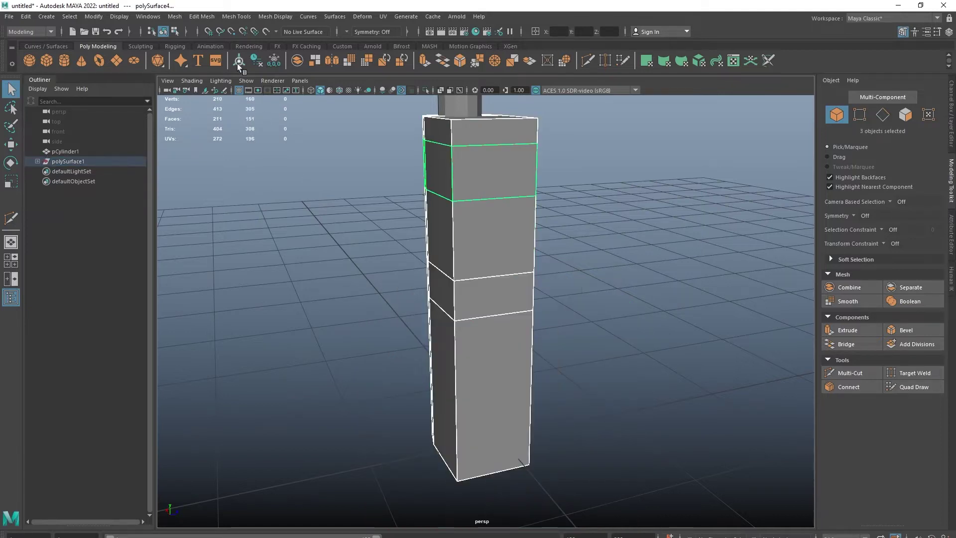
click(463, 339)
key(ctrl+1)
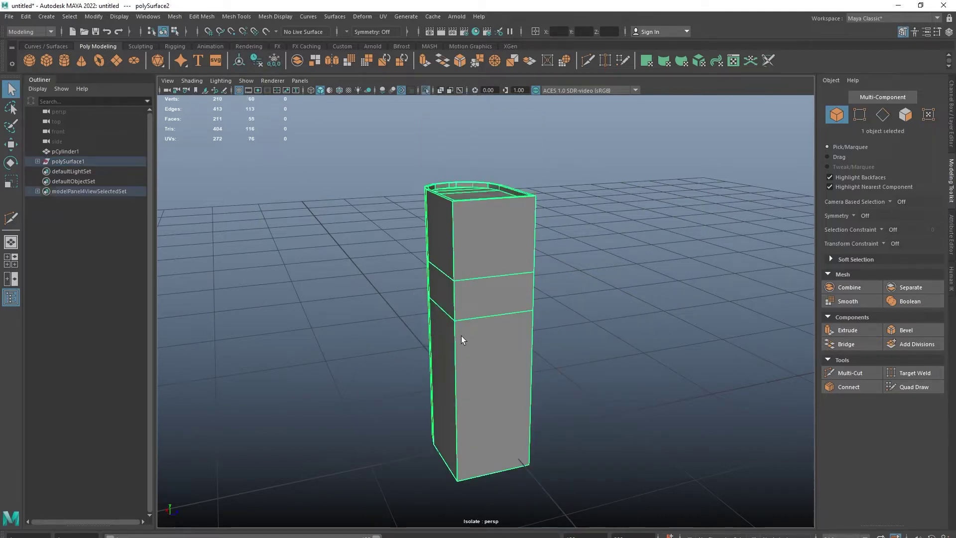
click(851, 373)
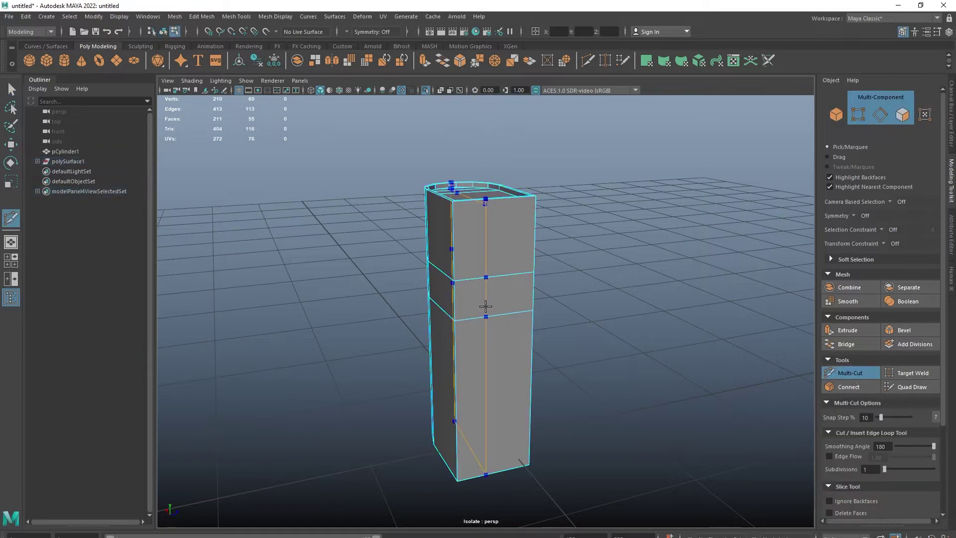
mouse_move(486, 306)
alt+mouse_down()
mouse_move(478, 342)
mouse_move(2, 84)
alt+mouse_up()
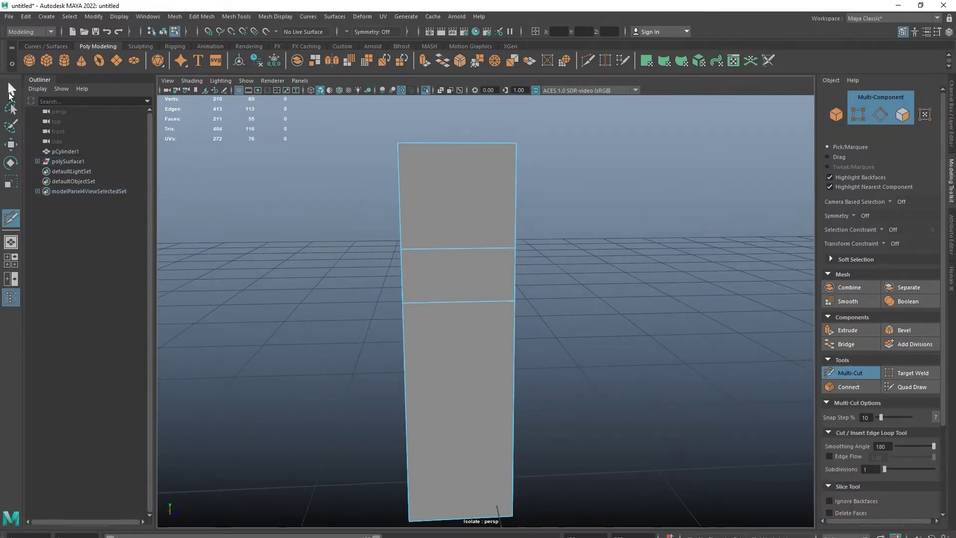
click(11, 91)
scroll(442, 235, up, 3)
- Inset the middle band face and circularize it into a slightly smaller round face
click(416, 249)
shift+right_drag(448, 252, 452, 271)
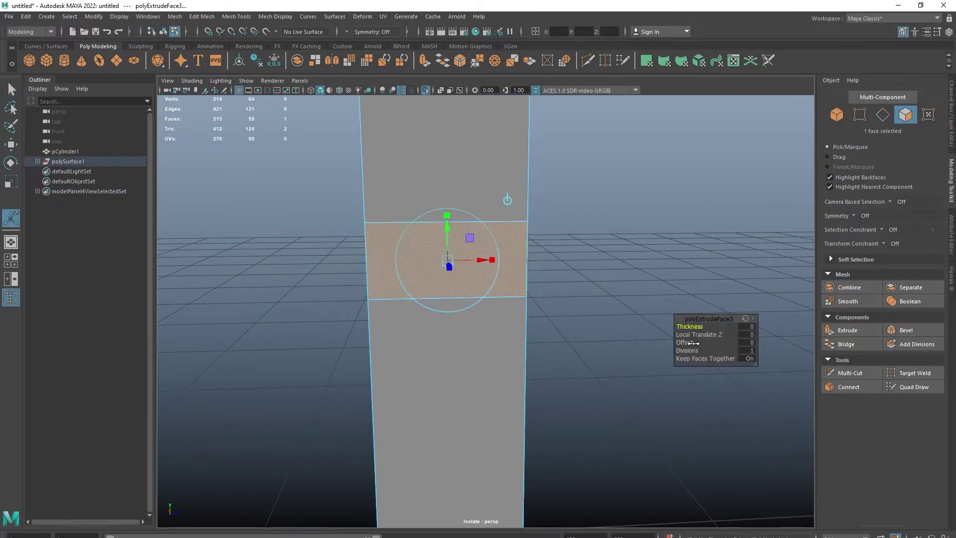
drag(689, 342, 474, 262)
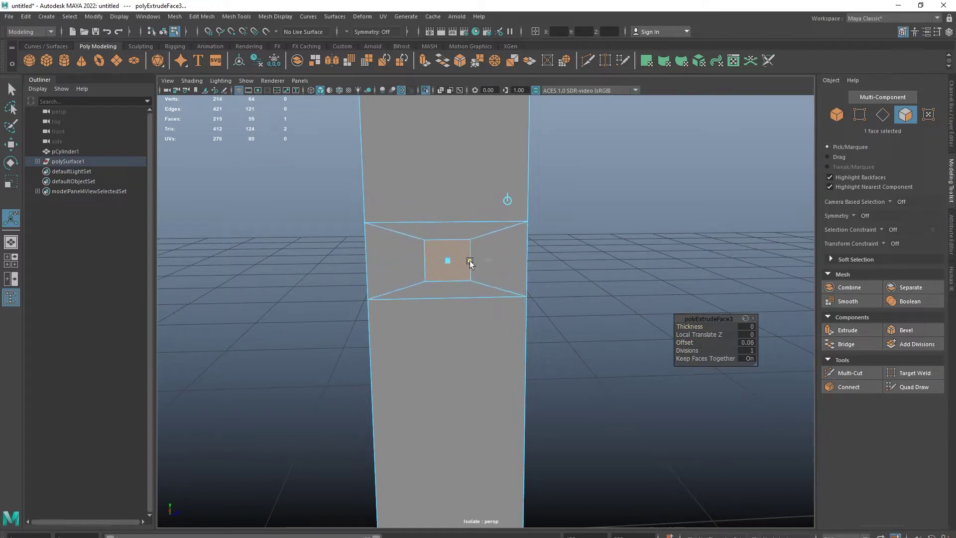
shift+right_drag(507, 248, 500, 330)
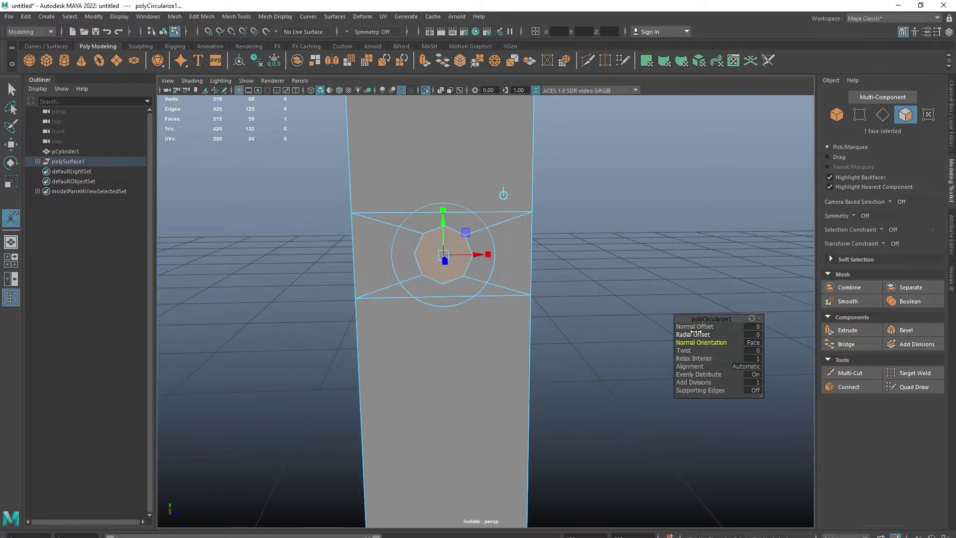
drag(696, 333, 482, 334)
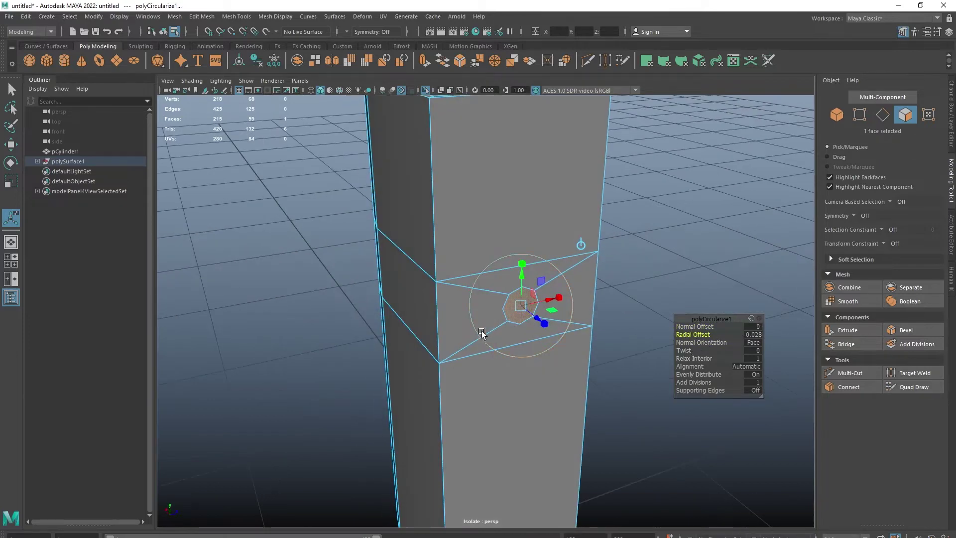
- Extrude the round face twice more to build up the button
mouse_move(437, 312)
alt+mouse_down()
mouse_move(545, 357)
mouse_move(689, 341)
alt+mouse_up()
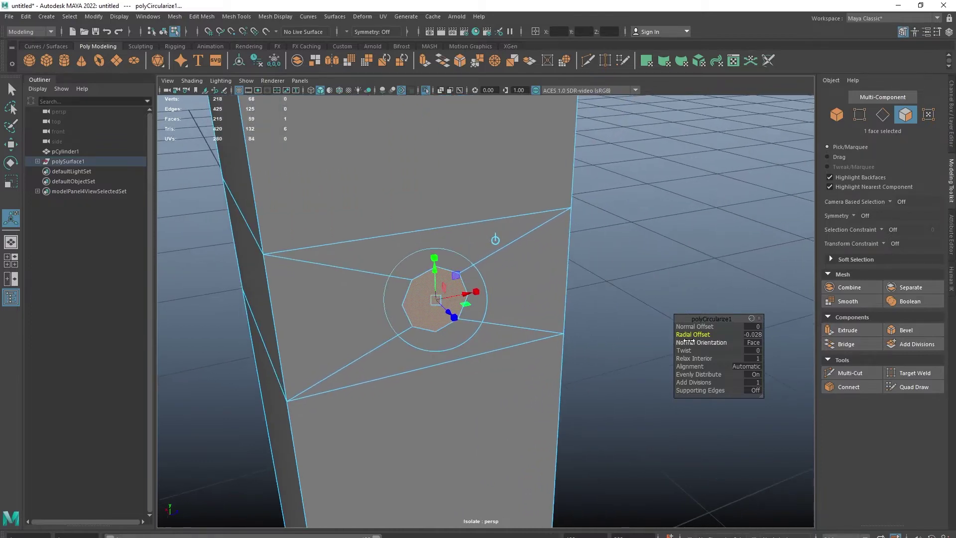
key(ctrl+e)
alt+drag(455, 282, 681, 335)
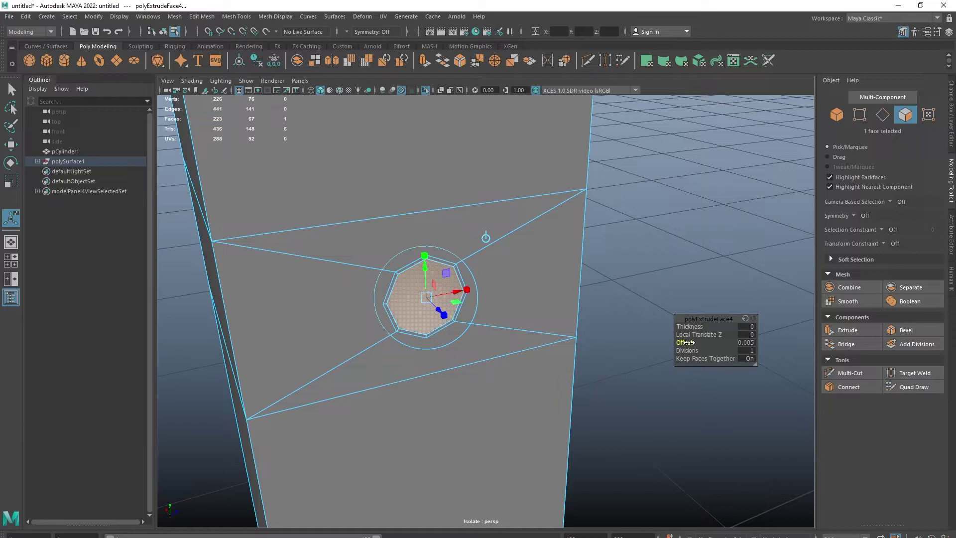
click(438, 310)
key(ctrl+e)
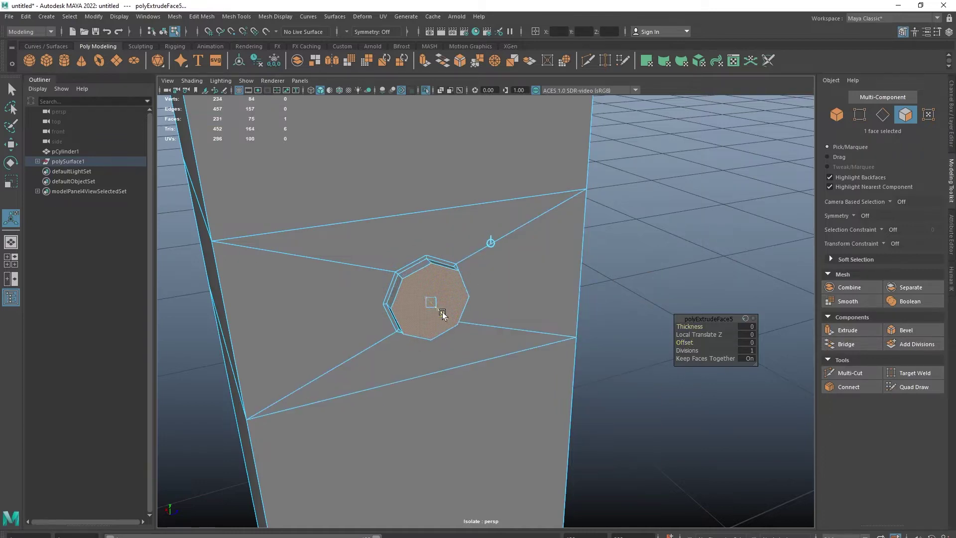
mouse_move(447, 317)
alt+mouse_down()
mouse_move(386, 271)
mouse_move(498, 220)
alt+mouse_up()
- Loop-select the button's ring of side faces and extrude them
click(441, 189)
double_click(458, 166)
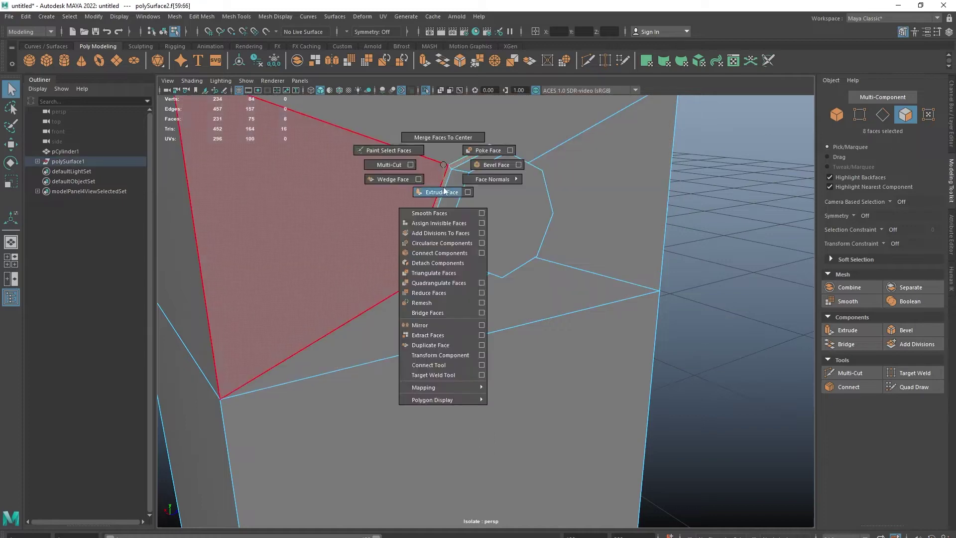
mouse_move(458, 165)
shift+right_down()
mouse_move(469, 149)
mouse_move(537, 222)
shift+right_up()
click(465, 197)
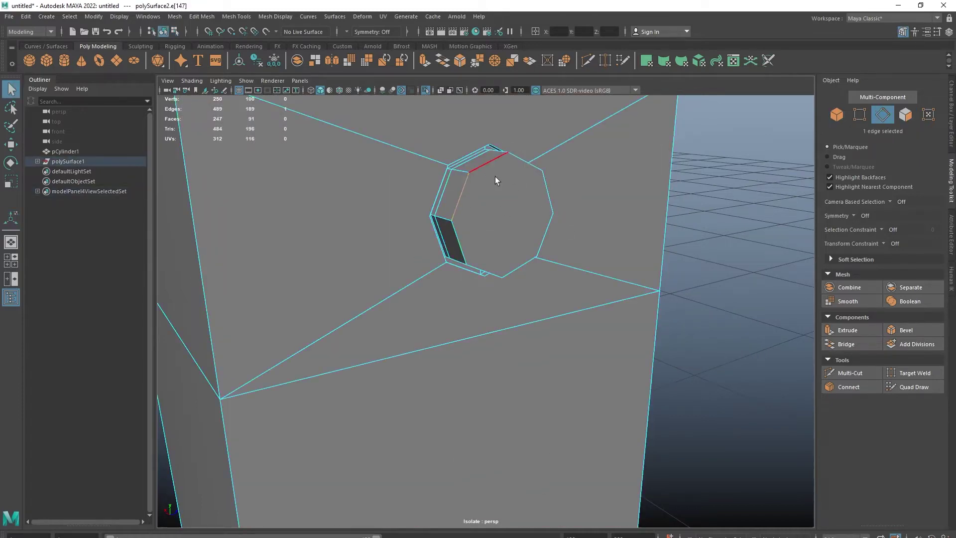
shift+click(533, 200)
scroll(509, 211, down, 5)
scroll(563, 294, down, 2)
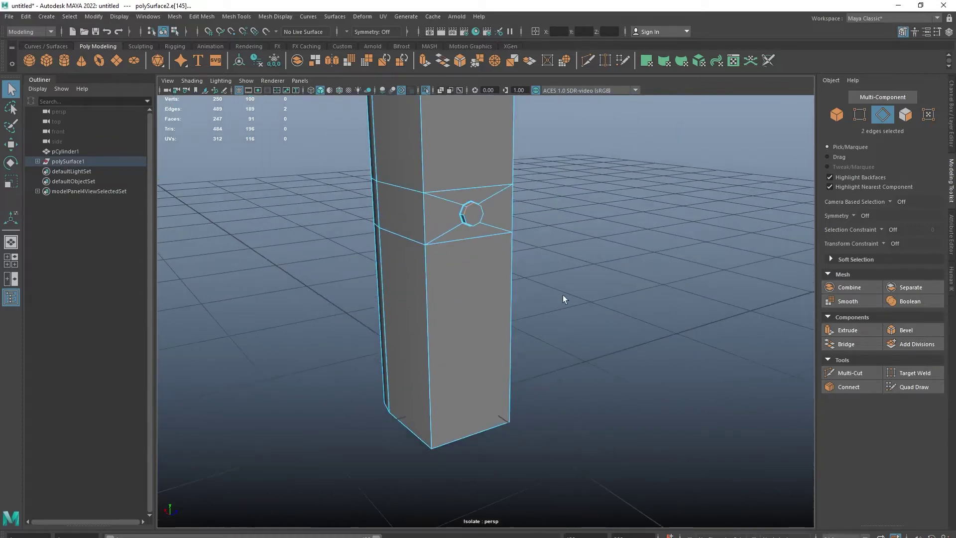
alt+drag(563, 295, 452, 279)
scroll(448, 299, up, 4)
key(F8)
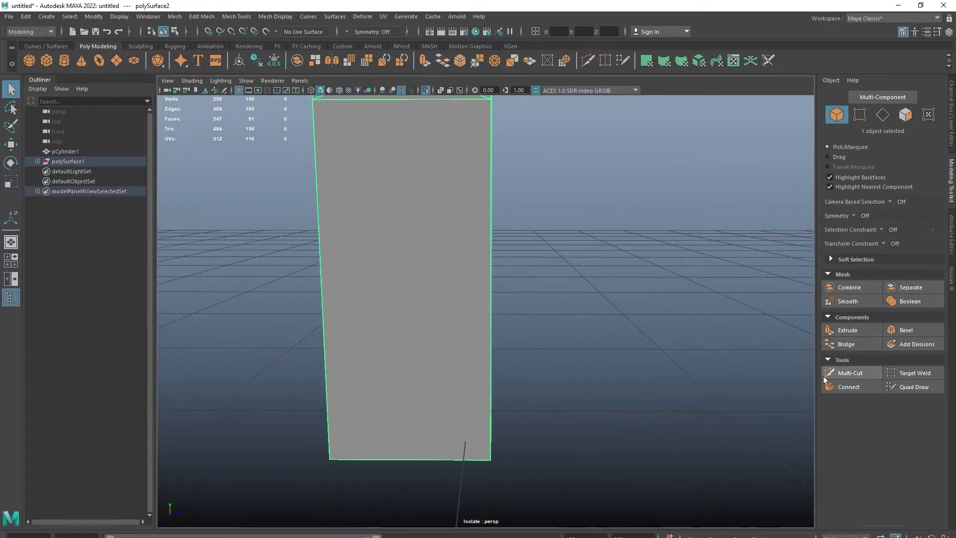
- Cut new edges near the bottom of the body's front with Multi-Cut
click(827, 374)
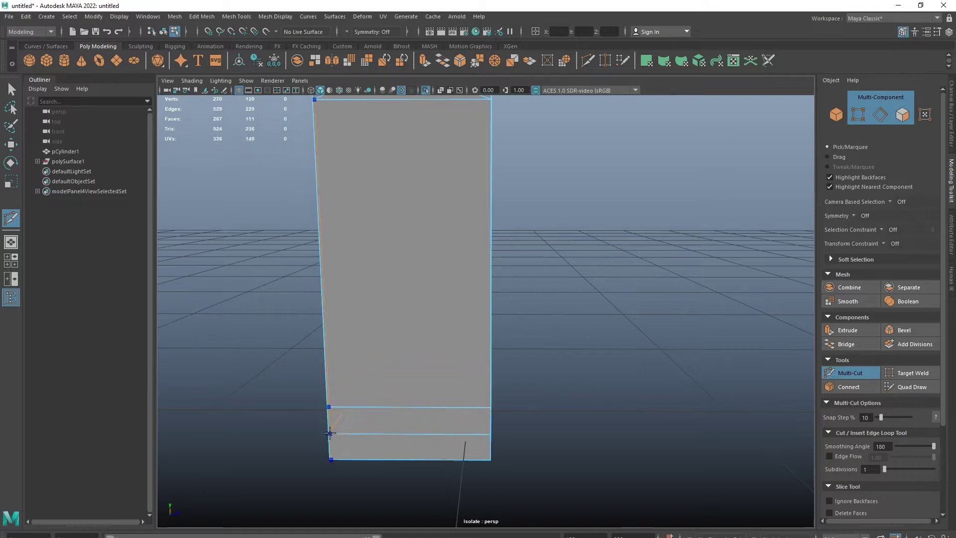
scroll(329, 433, down, 3)
scroll(451, 363, up, 1)
scroll(421, 327, down, 3)
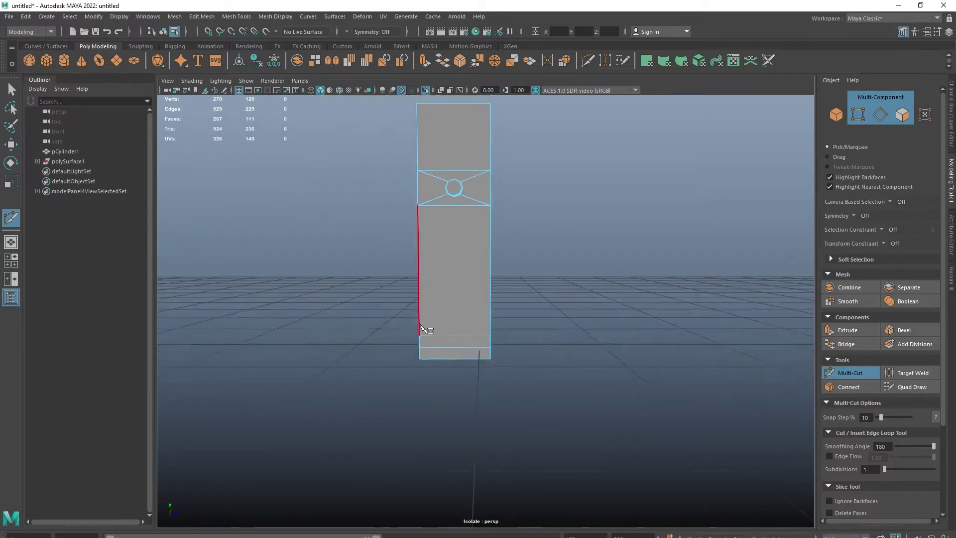
scroll(421, 328, up, 3)
scroll(497, 397, up, 1)
key(q)
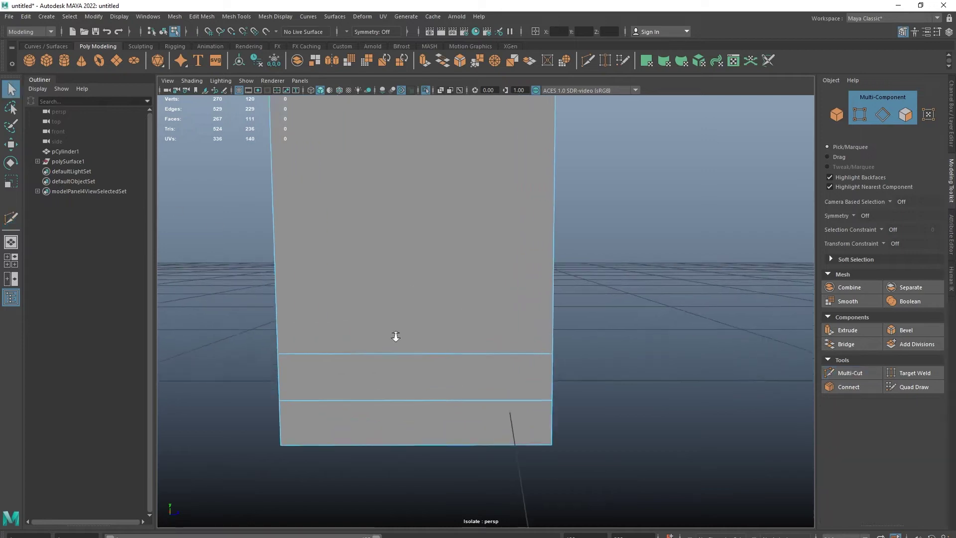
- Inset the narrow bottom strip face with Extrude offset 0.021 and thickness 0
click(394, 350)
key(ctrl+e)
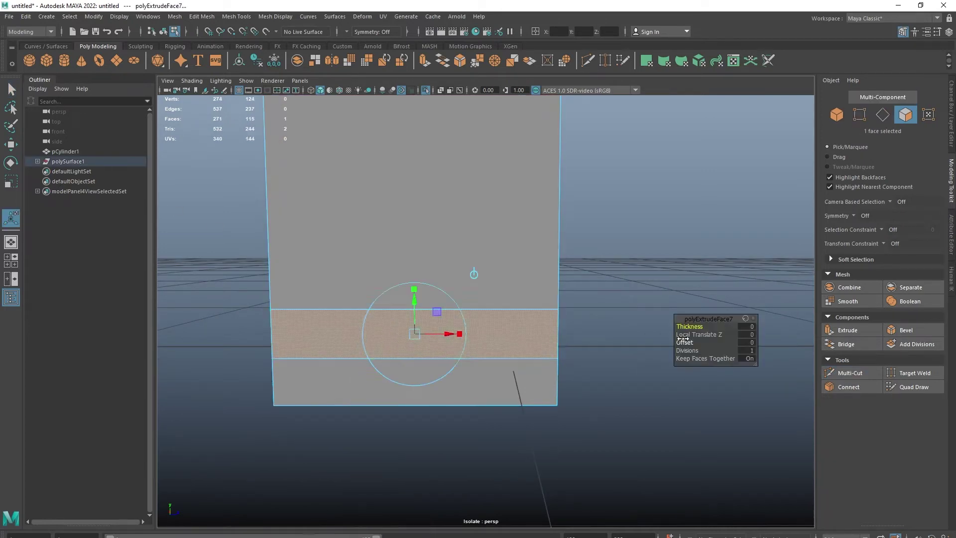
drag(684, 342, 693, 344)
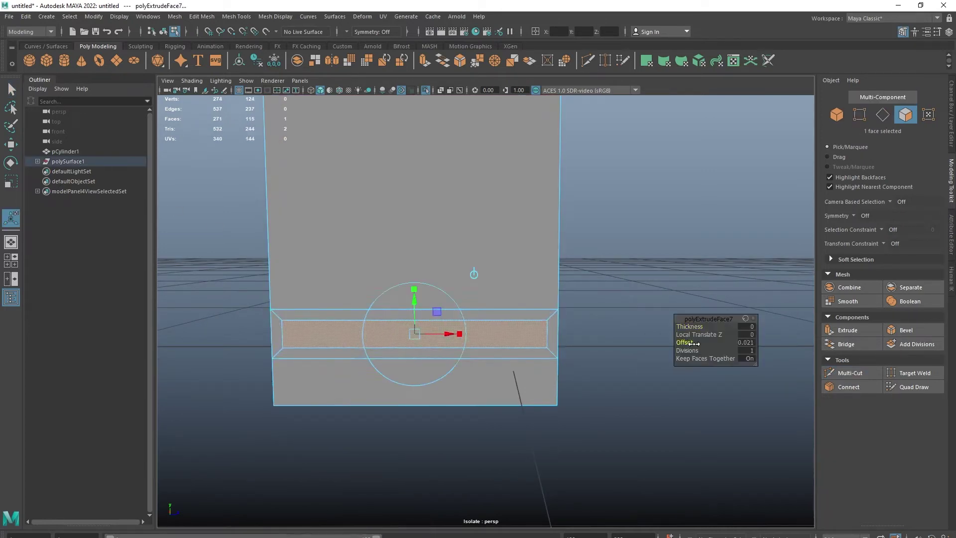
click(464, 339)
drag(460, 344, 462, 340)
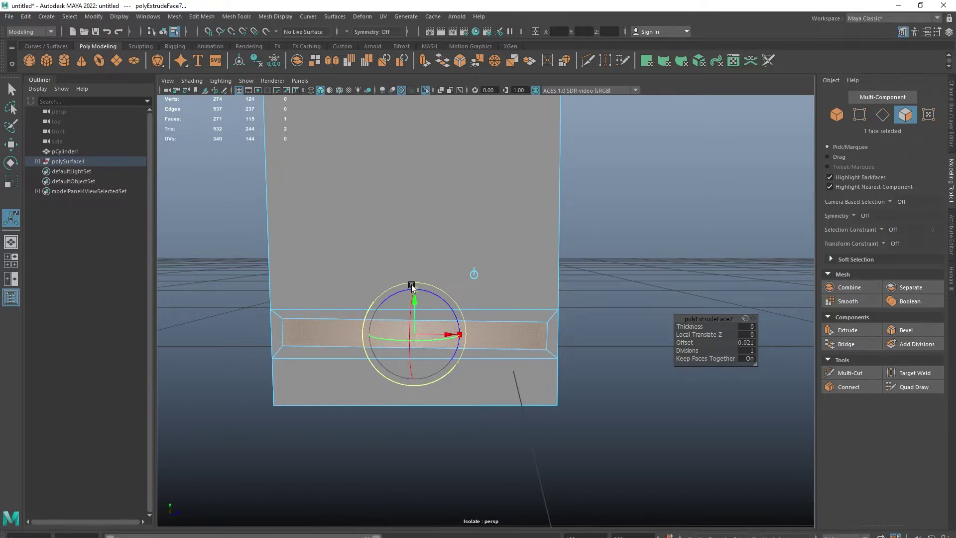
drag(411, 287, 456, 336)
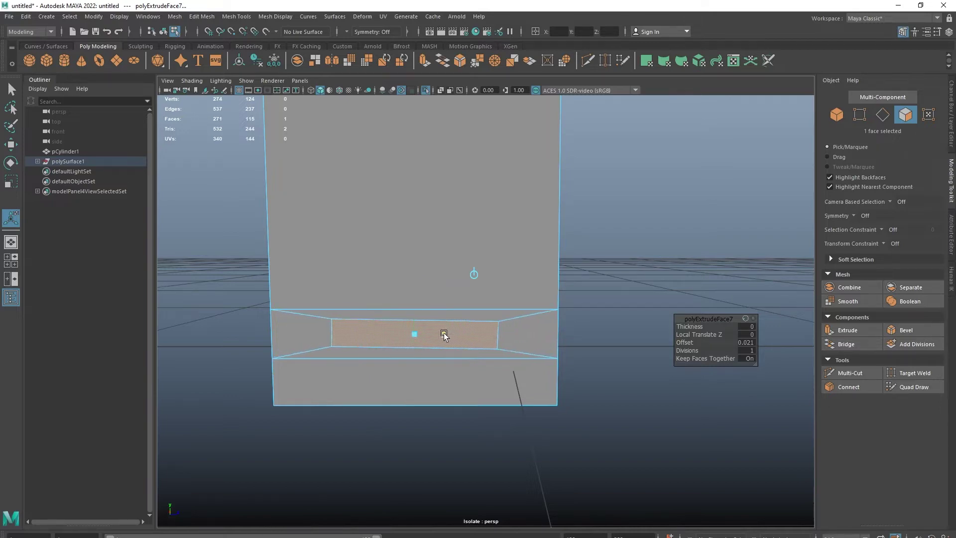
- Tumble and zoom around the tall body to inspect the inset strip
mouse_move(478, 393)
alt+mouse_down()
mouse_move(395, 401)
mouse_move(393, 350)
mouse_move(448, 363)
alt+mouse_up()
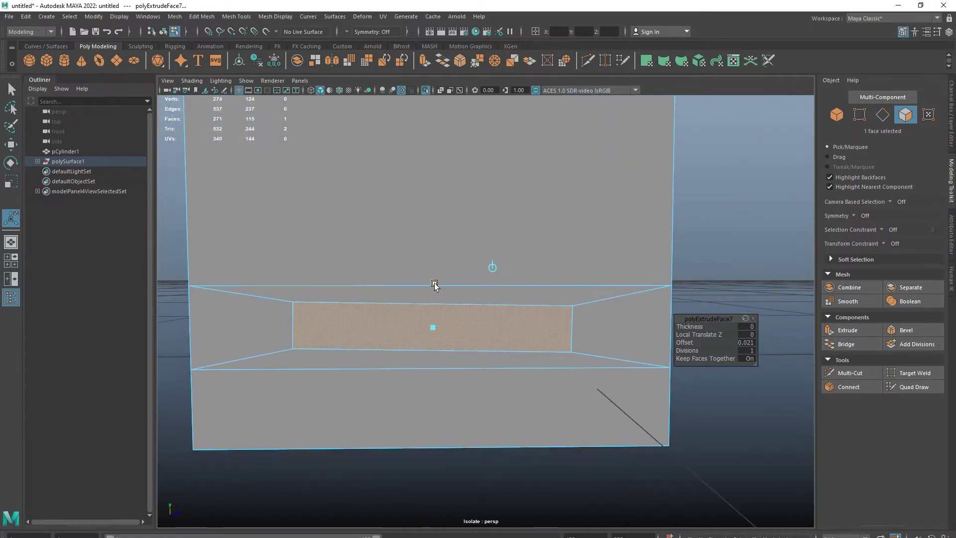
mouse_move(433, 289)
alt+mouse_down()
mouse_move(403, 338)
mouse_move(438, 351)
alt+mouse_up()
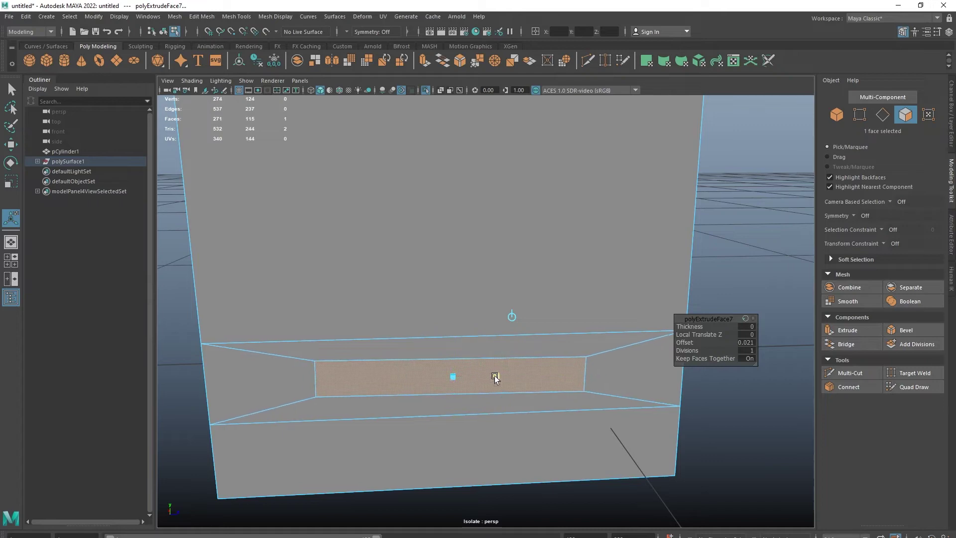
alt+right_drag(495, 377, 465, 357)
mouse_move(465, 356)
alt+mouse_down()
mouse_move(571, 278)
mouse_move(517, 343)
alt+mouse_up()
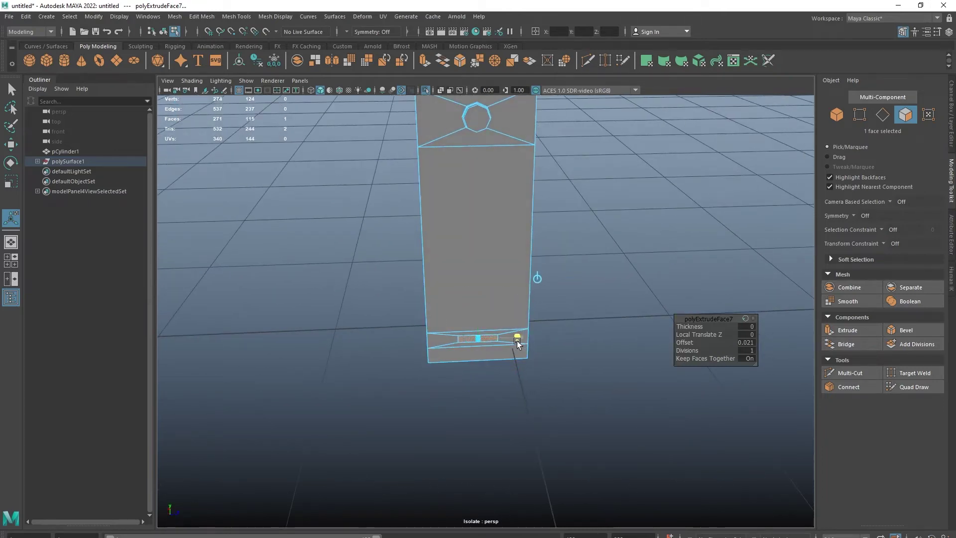
alt+right_drag(515, 344, 788, 365)
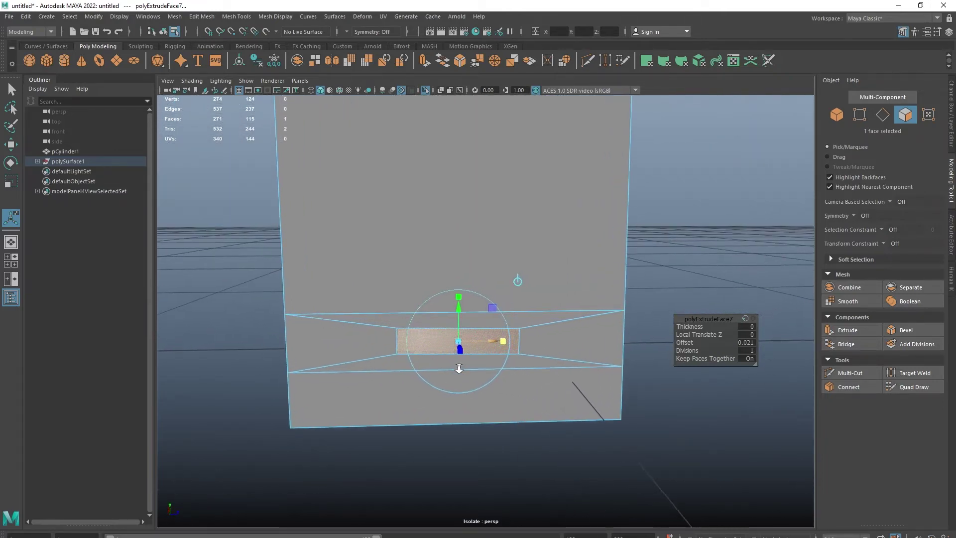
- Cut a horizontal edge loop through the inset strip with Multi-Cut
click(849, 372)
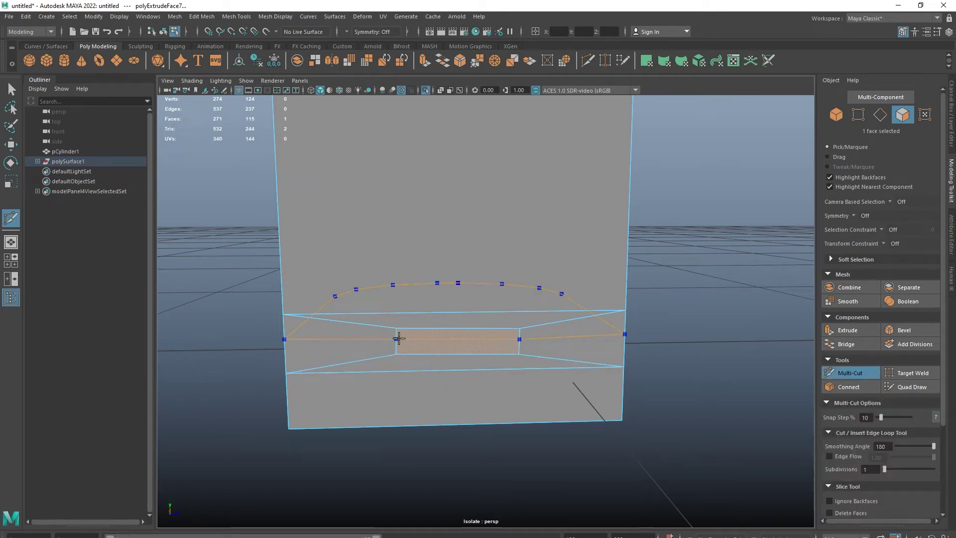
ctrl+click(399, 339)
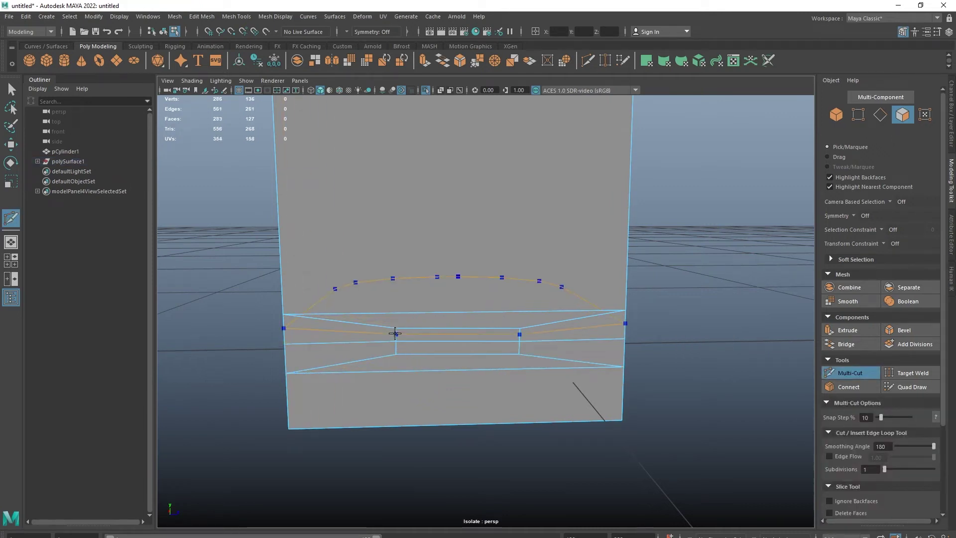
key(Return)
key(q)
scroll(400, 373, up, 3)
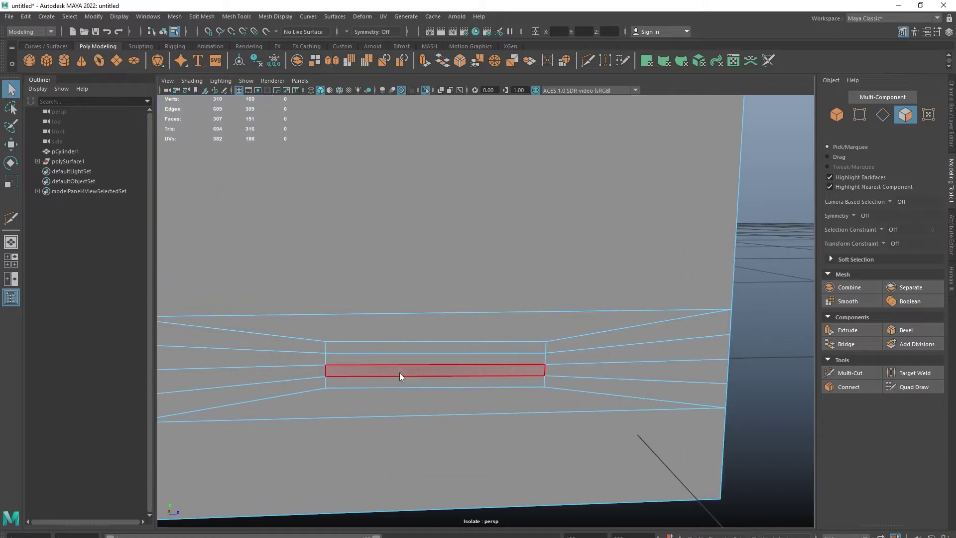
- Scale and move the strip's end vertices outward to shape the slot ends
key(F9)
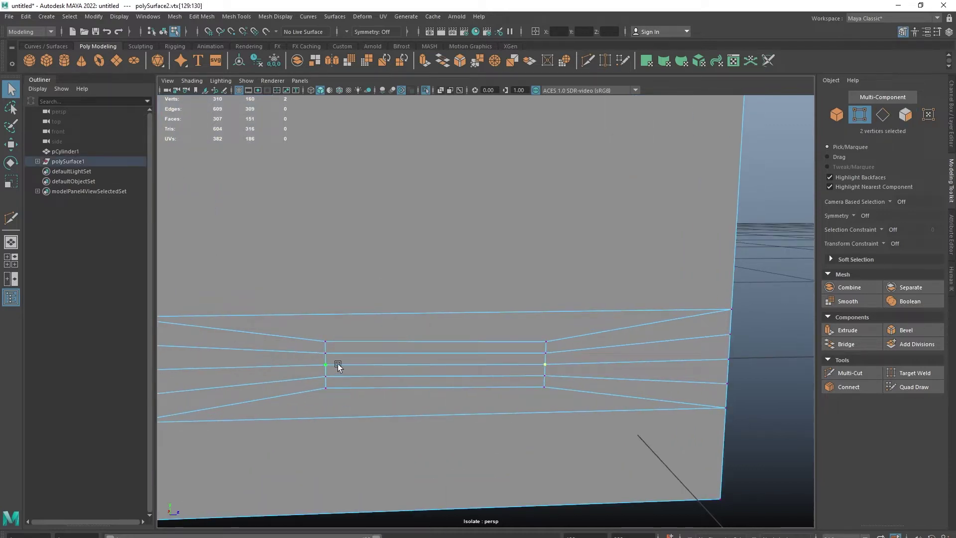
key(r)
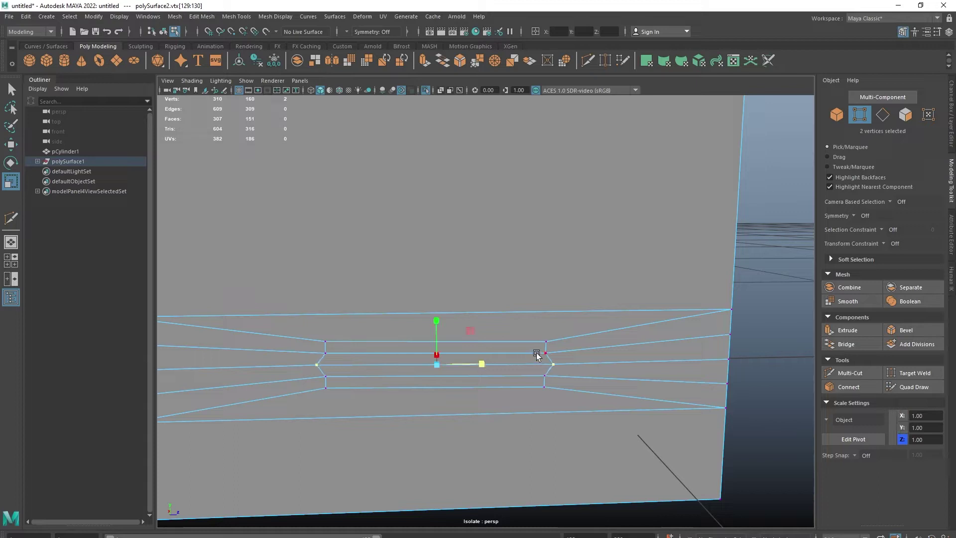
click(538, 354)
shift+click(342, 354)
click(333, 376)
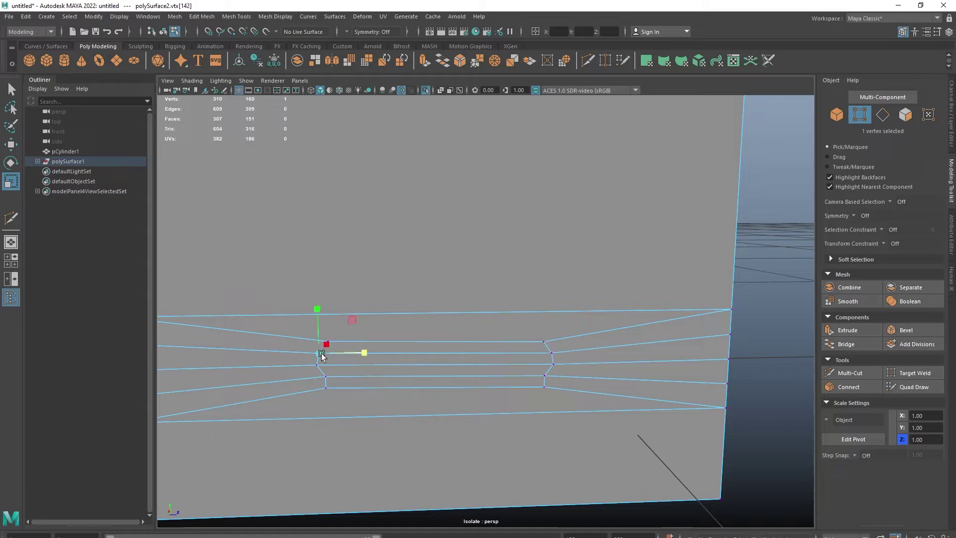
key(w)
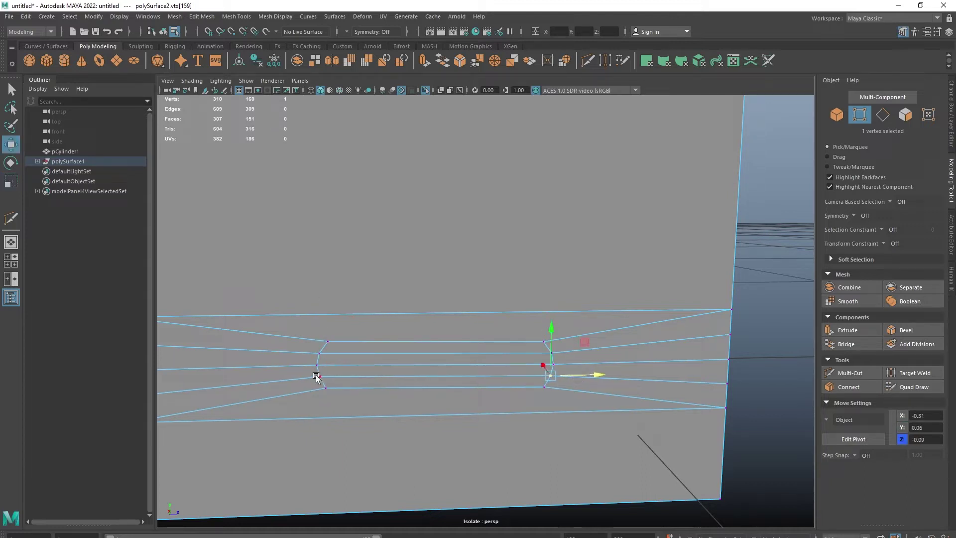
- Extrude the strip's face rows inward into a recessed port slot
right_drag(398, 324, 399, 339)
click(379, 349)
shift+click(362, 368)
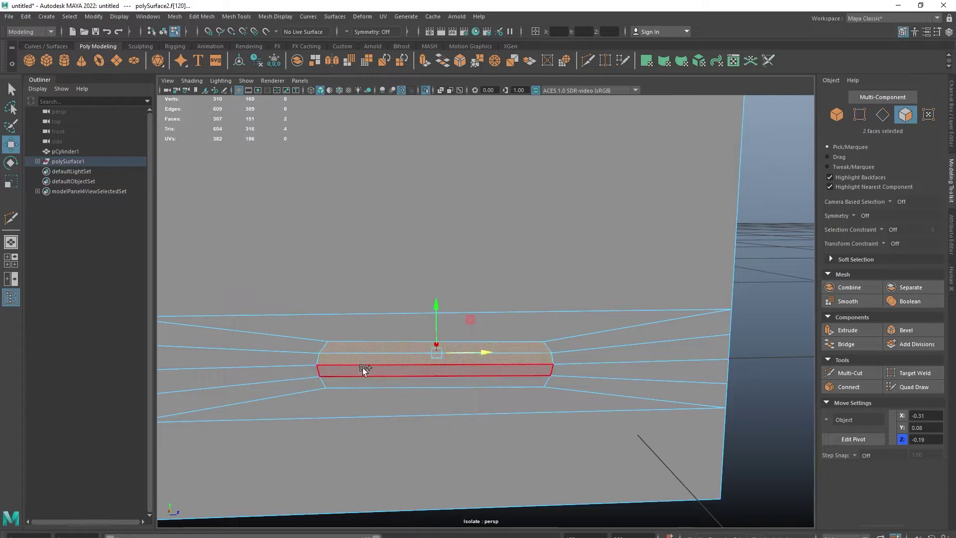
shift+click(366, 382)
scroll(367, 382, down, 5)
alt+drag(438, 385, 498, 359)
key(ctrl+e)
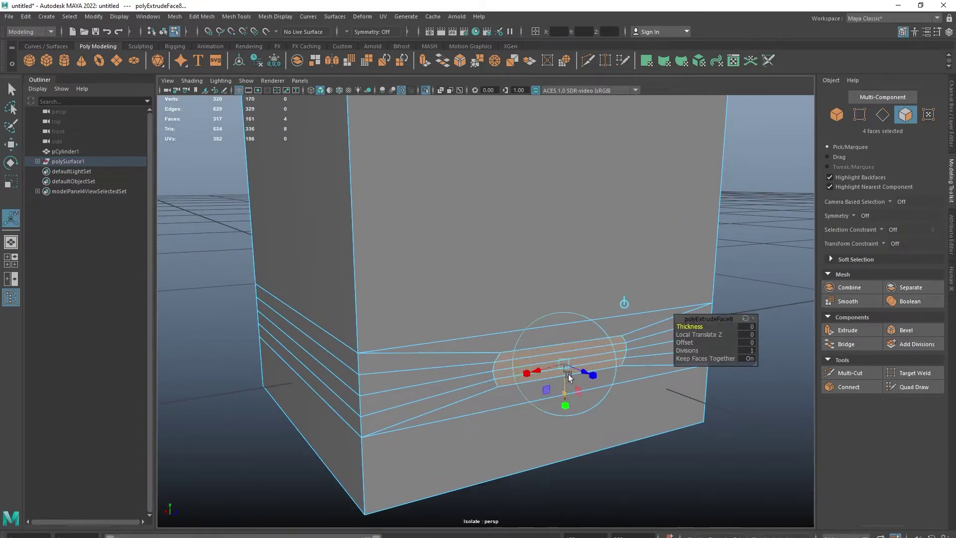
drag(569, 377, 536, 352)
key(F8)
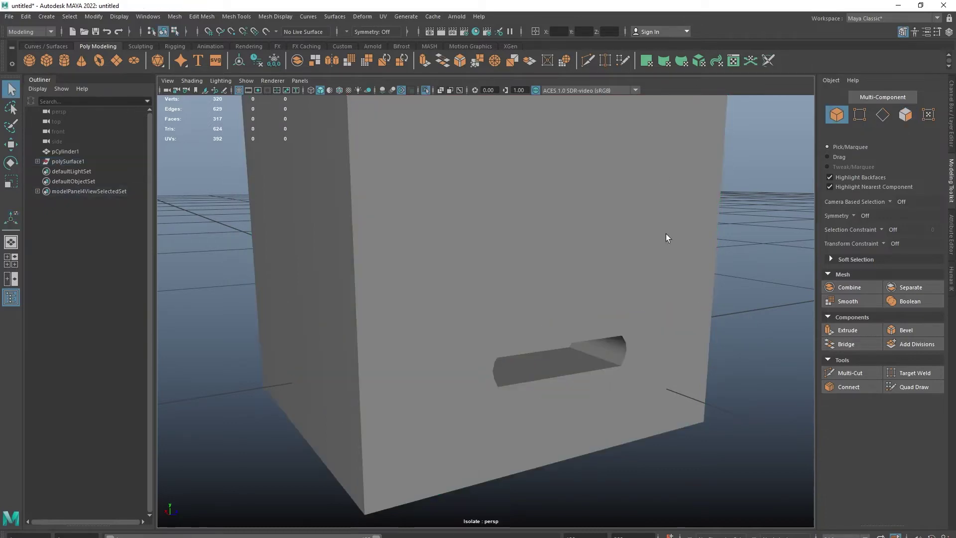
scroll(665, 234, down, 5)
mouse_move(498, 319)
alt+mouse_down()
mouse_move(516, 334)
mouse_move(434, 337)
mouse_move(466, 348)
alt+mouse_up()
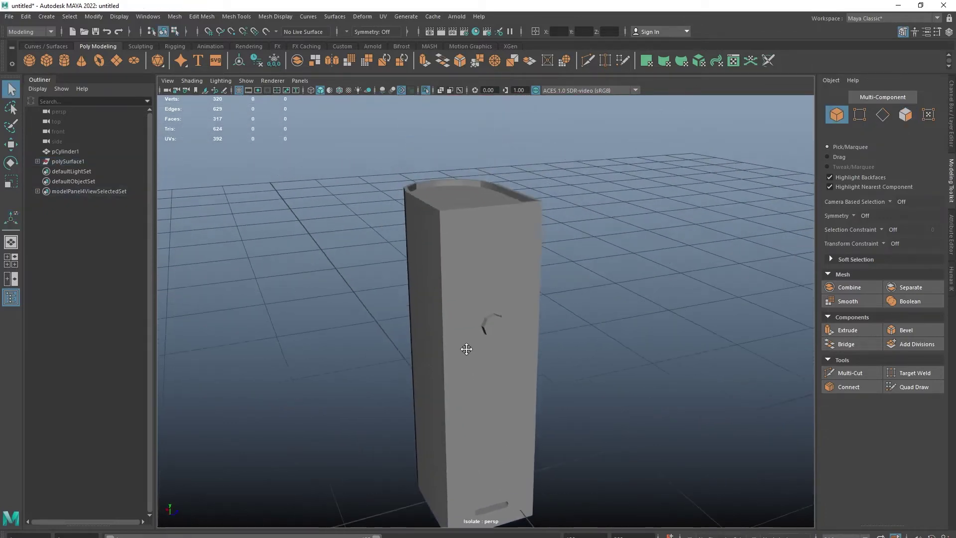
- Exit isolation to show all objects again, select the body, and turn on X-ray
scroll(489, 384, up, 3)
scroll(437, 327, up, 2)
key(ctrl+1)
scroll(432, 330, down, 3)
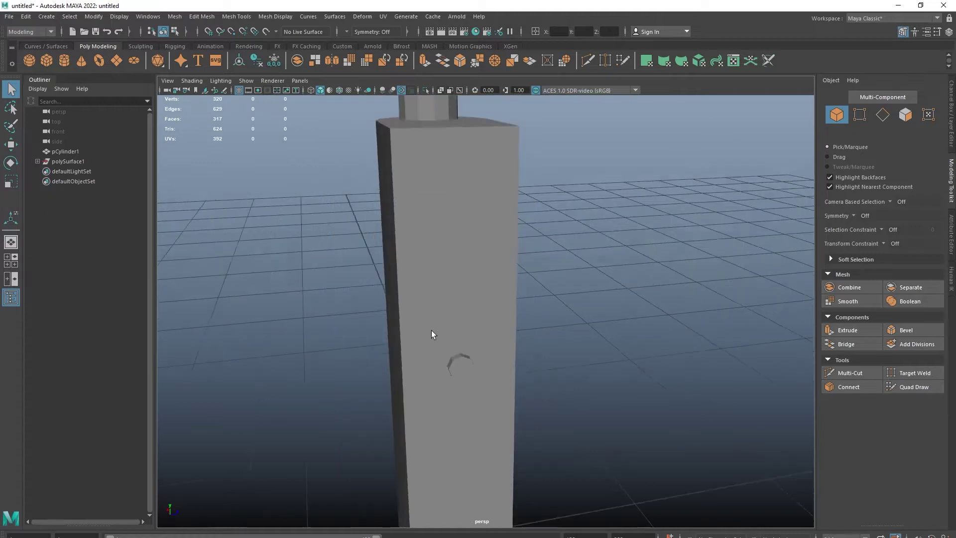
scroll(420, 296, down, 2)
click(419, 296)
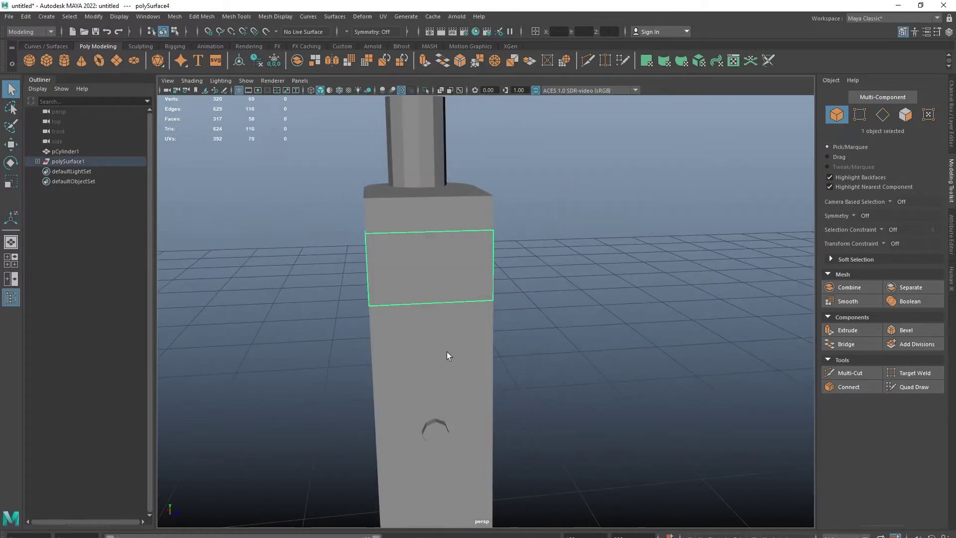
scroll(402, 280, up, 2)
click(439, 89)
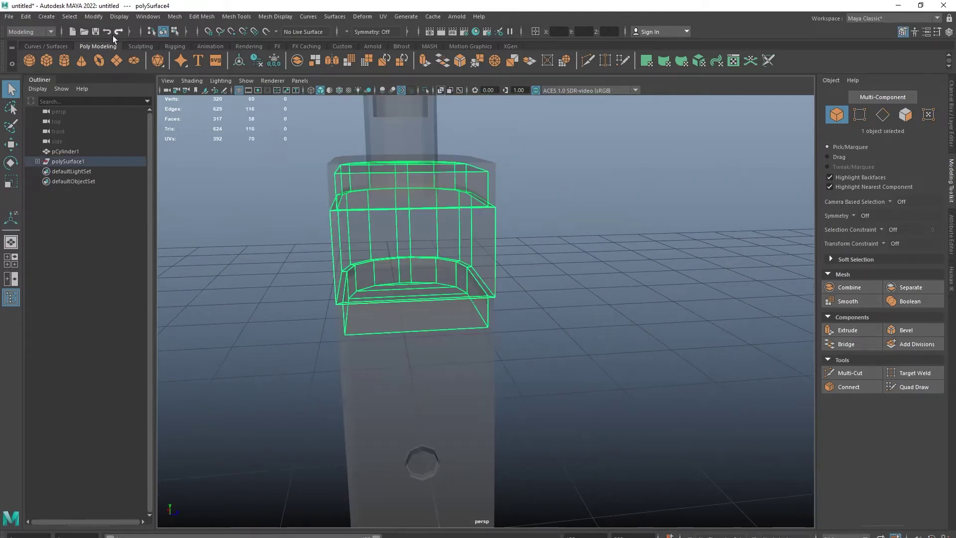
- Create a new polygon cylinder with 12 subdivisions around its axis
click(46, 60)
key(w)
scroll(413, 373, down, 2)
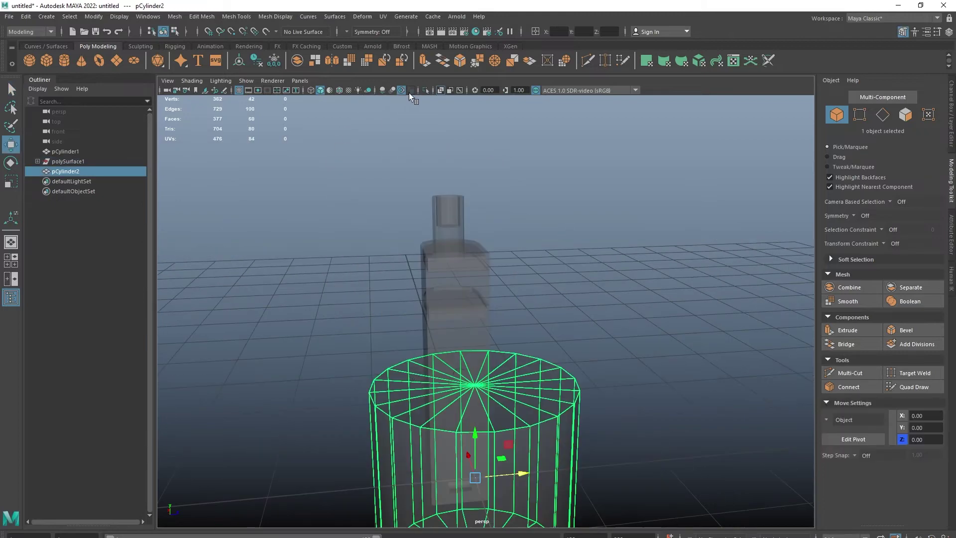
click(410, 92)
scroll(517, 247, down, 2)
click(948, 38)
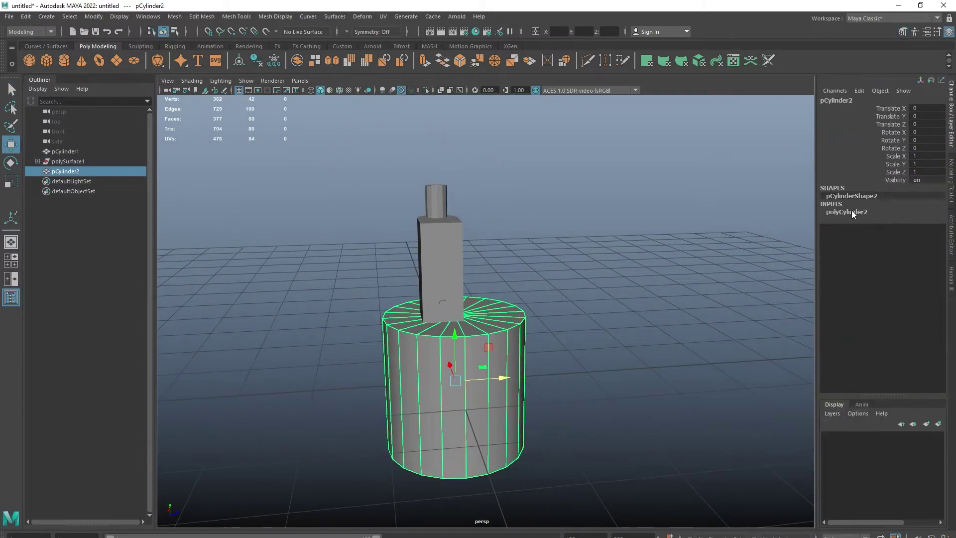
click(851, 211)
double_click(927, 235)
text(2)
key(Return)
click(622, 328)
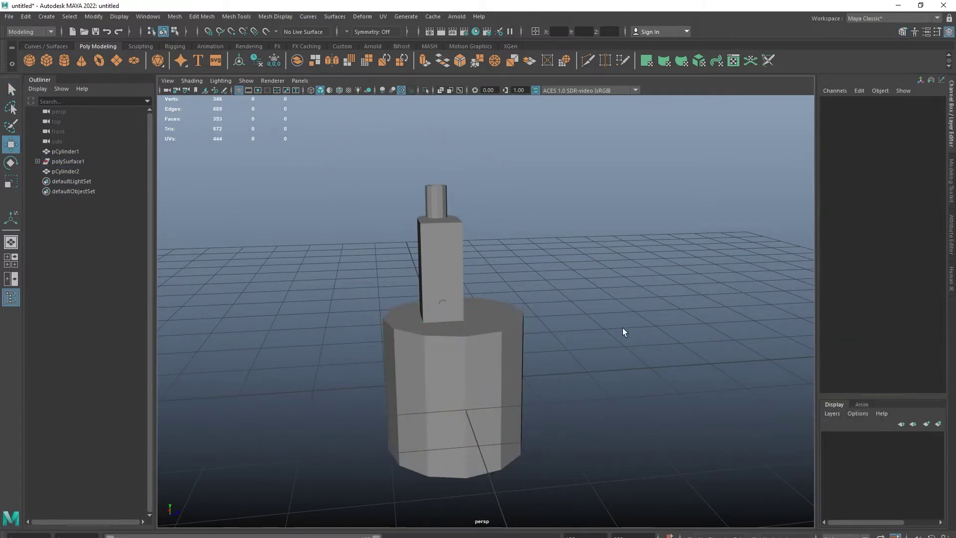
click(454, 393)
- Scale the cylinder down to 0.087 and move it toward the body's front
key(r)
drag(455, 381, 357, 333)
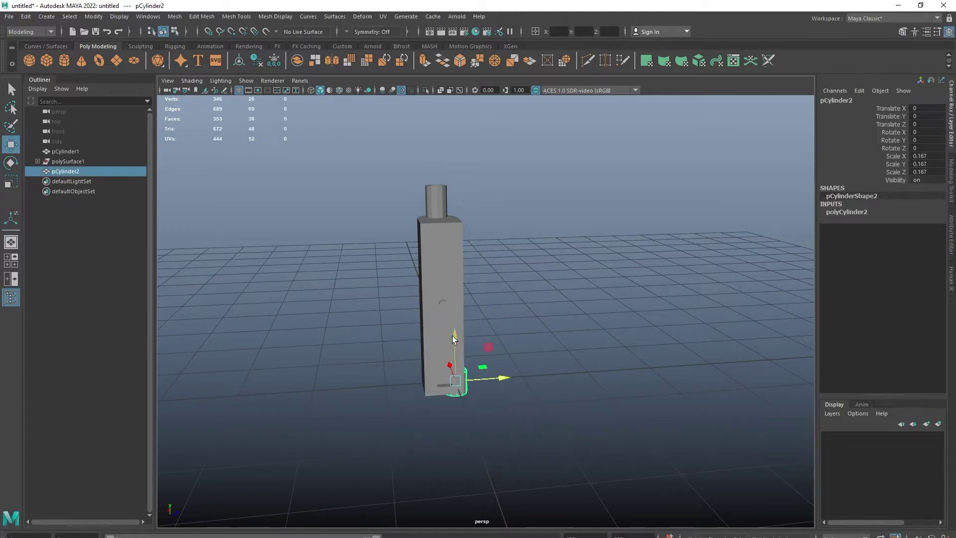
key(alt+x)
key(f)
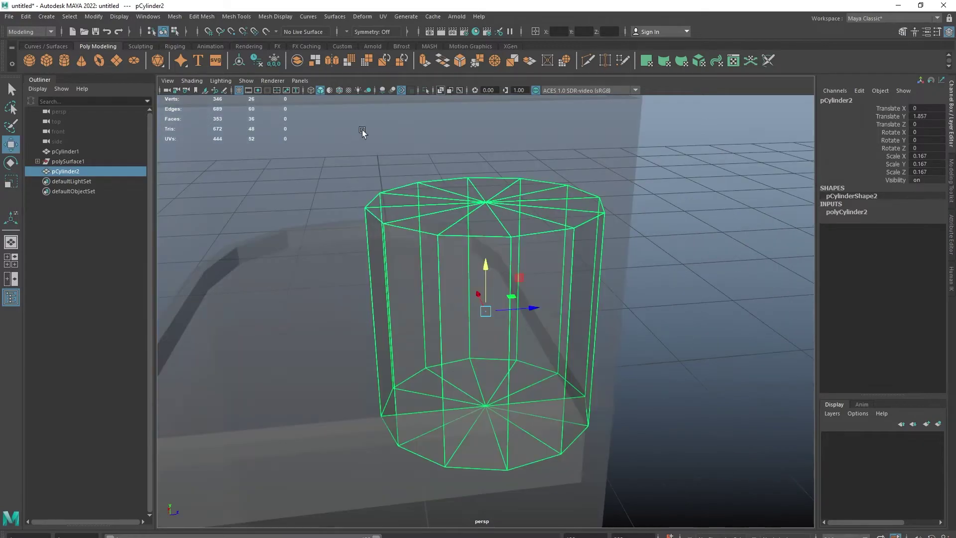
scroll(361, 133, down, 2)
mouse_move(530, 309)
mouse_down()
mouse_move(497, 305)
mouse_move(504, 337)
mouse_up()
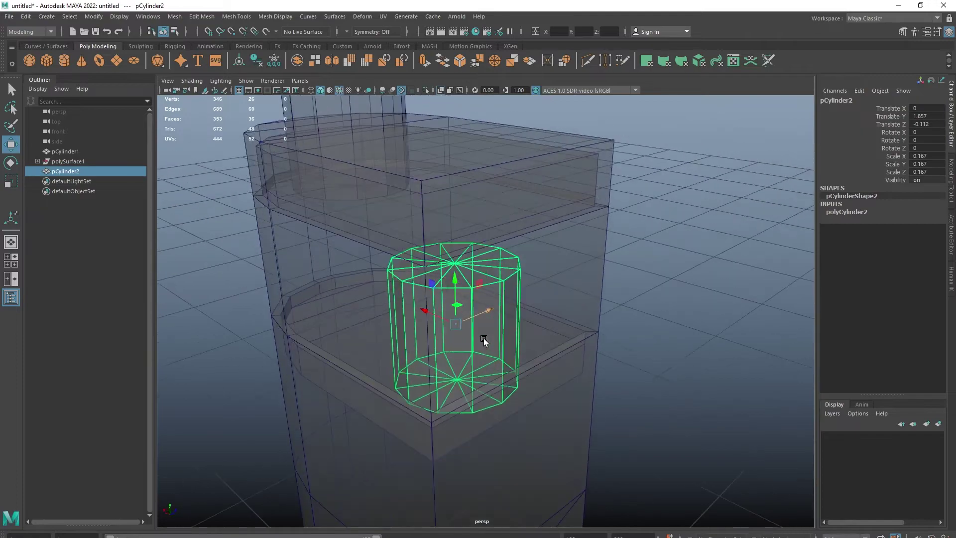
mouse_move(448, 325)
mouse_down()
mouse_move(328, 277)
mouse_move(388, 309)
mouse_up()
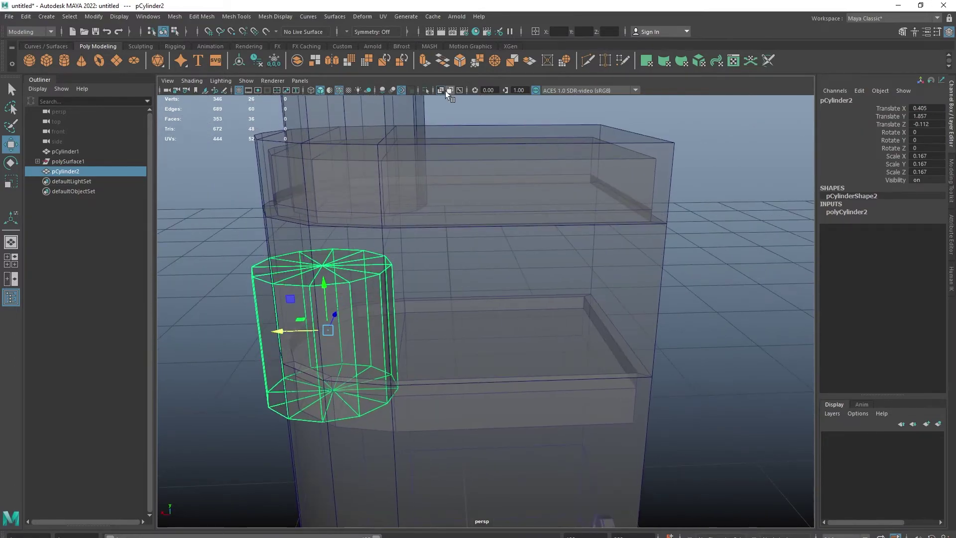
- Fine-tune the button's size and height on the body's middle section, then isolate it
click(441, 91)
mouse_move(438, 129)
alt+mouse_down()
mouse_move(433, 283)
mouse_move(374, 419)
mouse_move(408, 392)
mouse_move(435, 390)
alt+mouse_up()
click(441, 91)
mouse_move(415, 196)
alt+mouse_down()
mouse_move(376, 207)
mouse_move(438, 331)
mouse_move(450, 314)
mouse_move(440, 286)
alt+mouse_up()
key(r)
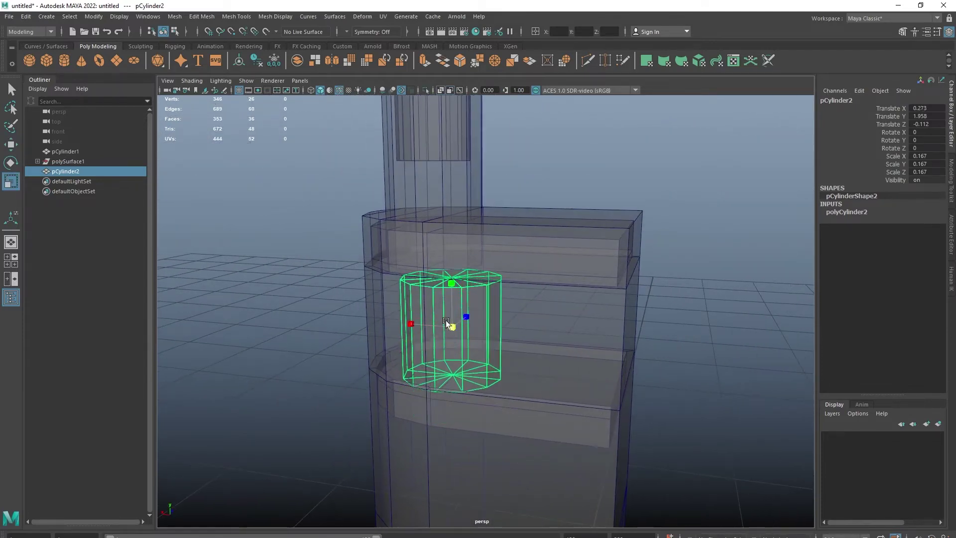
mouse_move(452, 327)
mouse_down()
mouse_move(412, 304)
mouse_move(405, 331)
mouse_up()
key(w)
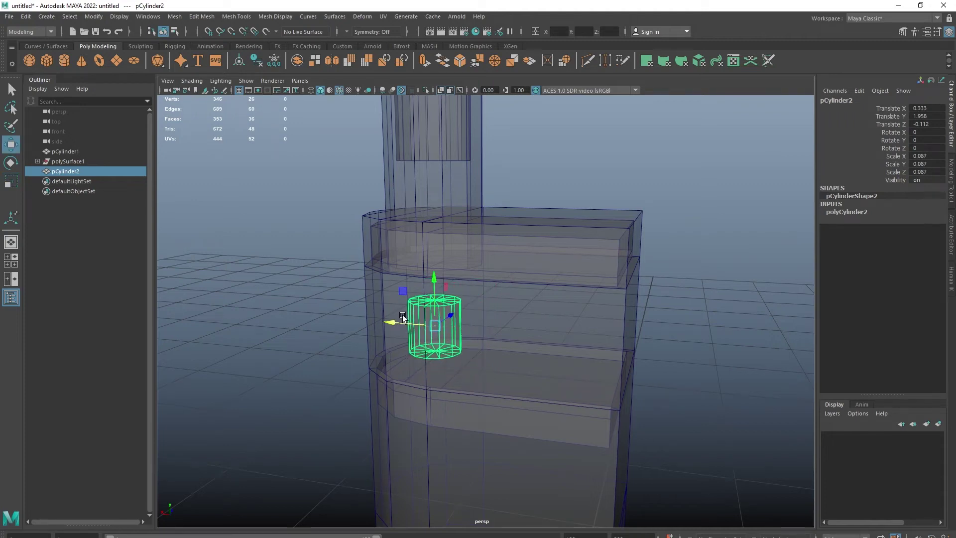
drag(434, 282, 441, 301)
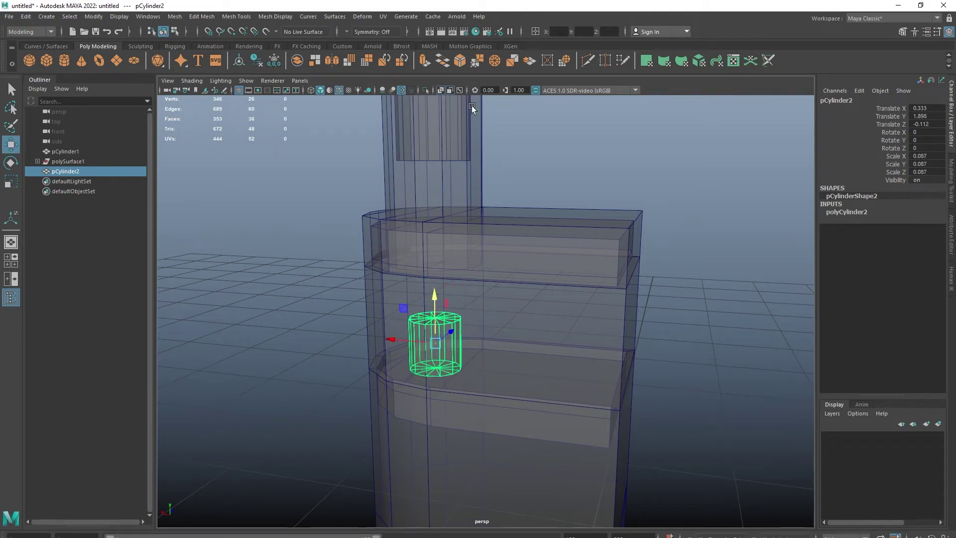
key(ctrl+1)
scroll(454, 299, up, 3)
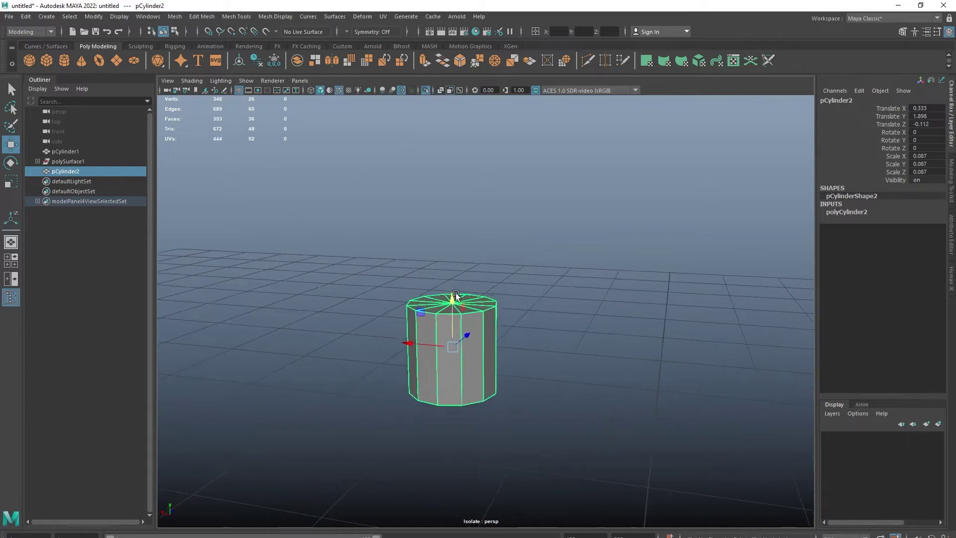
- Delete the small cylinder's top and bottom cap faces to make an open tube
right_drag(587, 291, 318, 237)
mouse_move(317, 236)
mouse_down()
mouse_move(560, 433)
mouse_move(344, 327)
mouse_up()
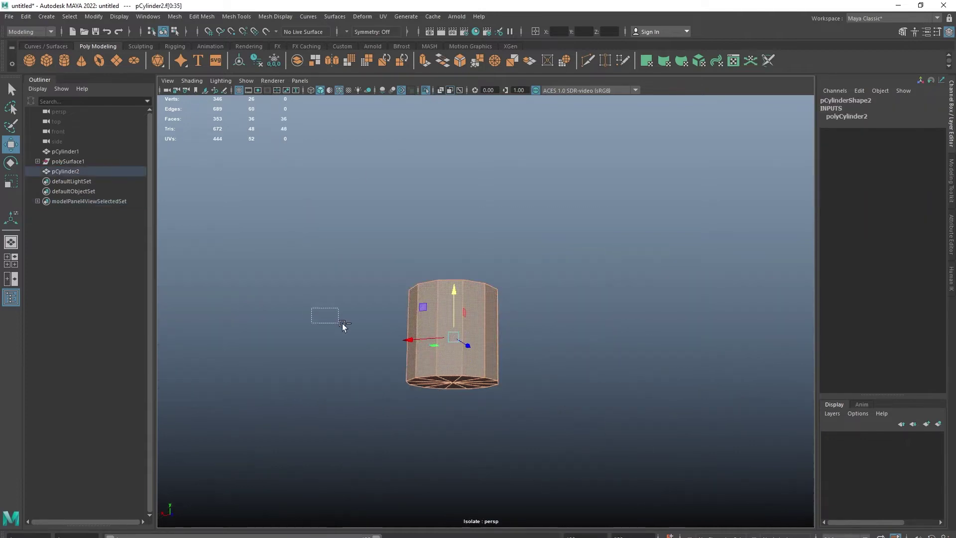
shift+right_click(603, 301)
shift+right_drag(572, 308, 528, 324)
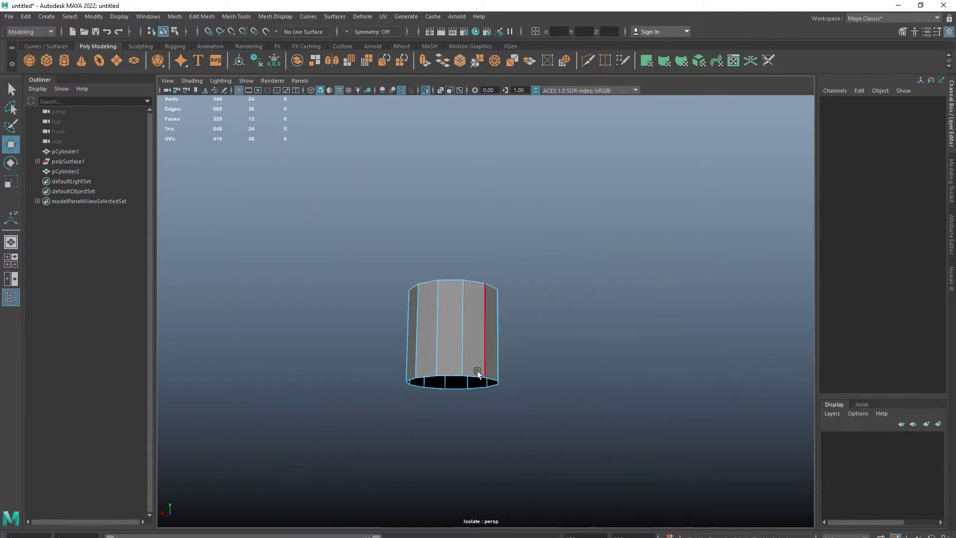
- Extrude the tube's bottom edge loop twice with 0.025 thickness for a flared rim
double_click(446, 381)
alt+drag(446, 372, 533, 383)
shift+right_drag(533, 383, 587, 369)
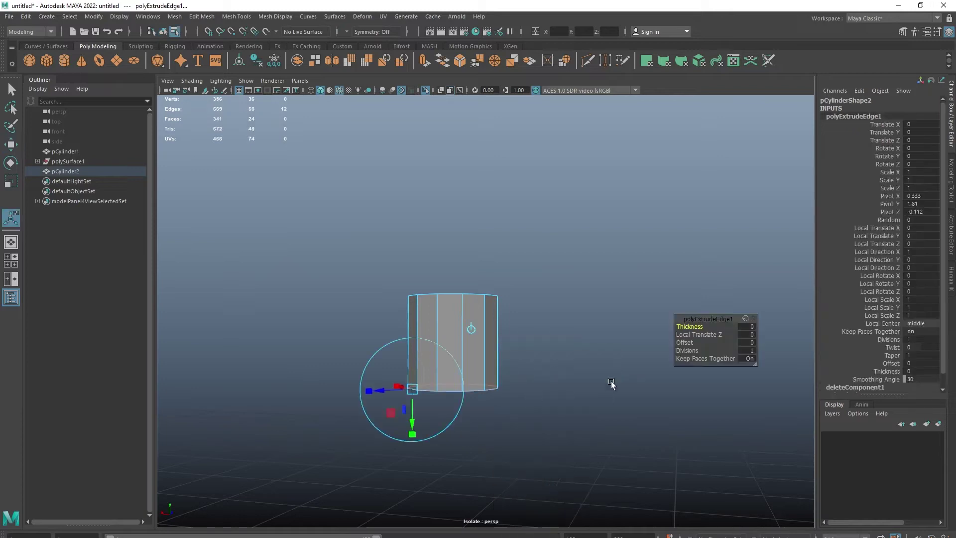
alt+drag(611, 381, 586, 345)
drag(696, 327, 703, 327)
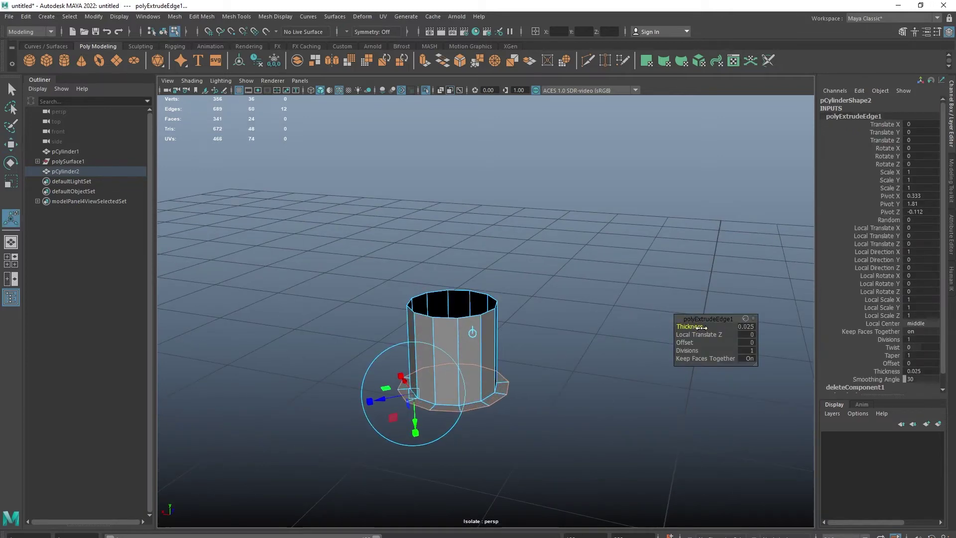
key(ctrl+e)
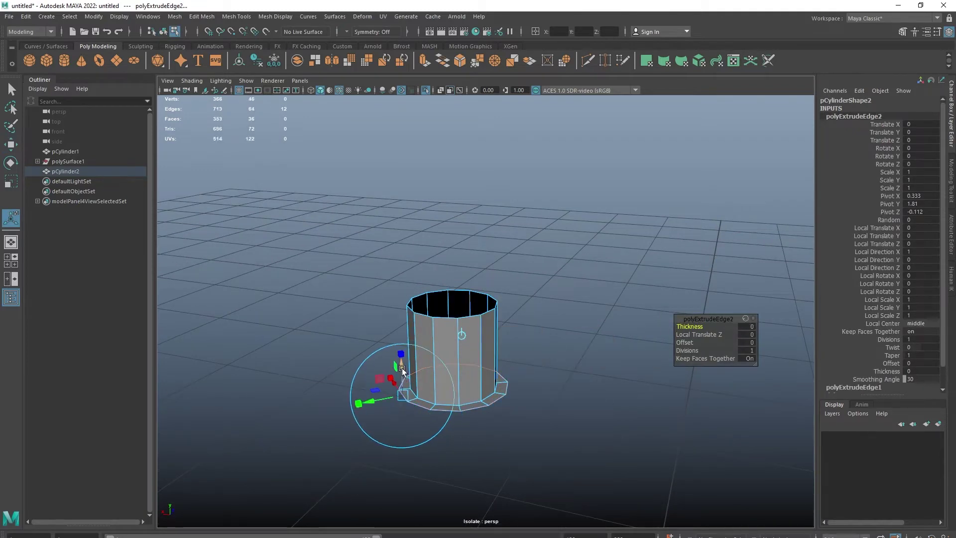
drag(401, 368, 401, 375)
- With X-ray on, move the tube inside the body to 0.276, 1.898, -0.166
key(q)
key(F8)
key(ctrl+1)
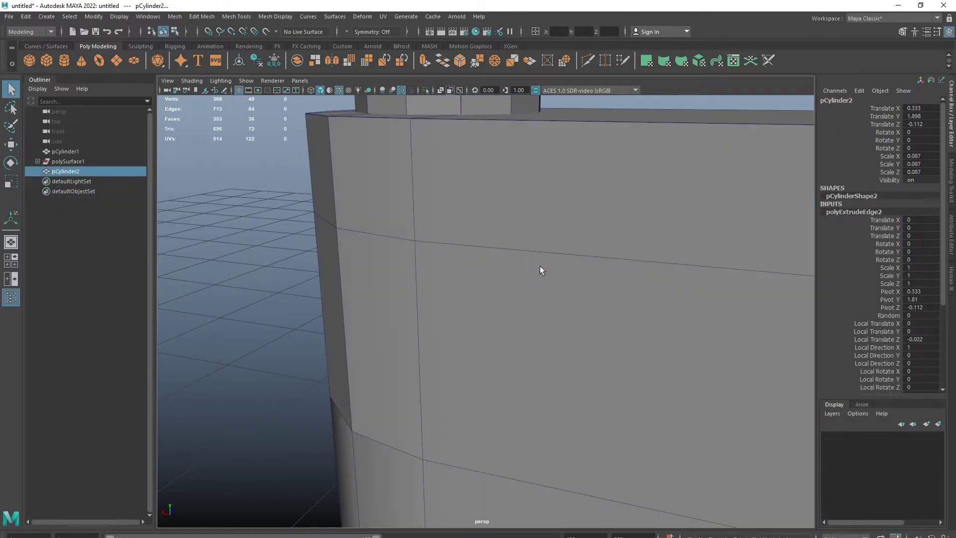
key(alt+x)
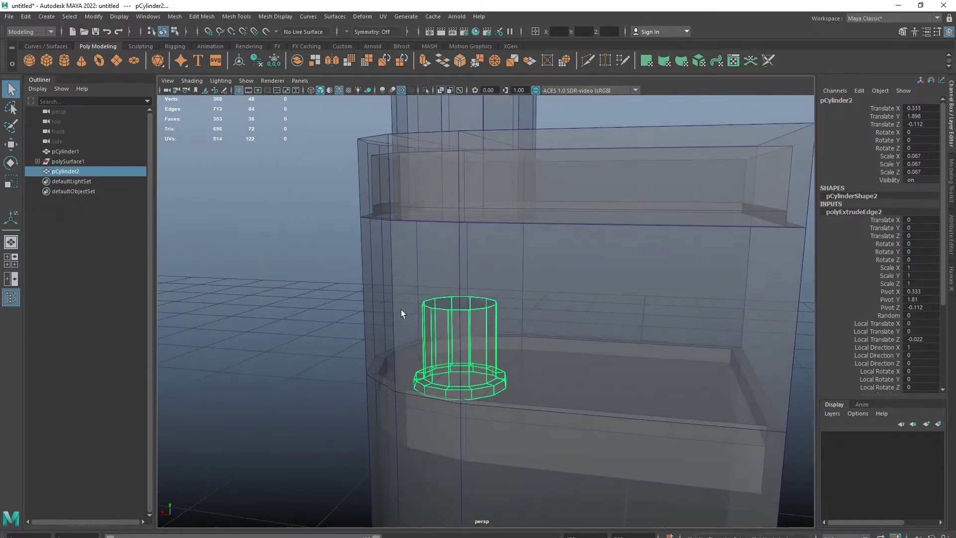
key(w)
mouse_move(459, 277)
mouse_down()
mouse_move(460, 179)
mouse_move(477, 264)
mouse_move(495, 282)
mouse_up()
key(F8)
alt+drag(498, 234, 504, 342)
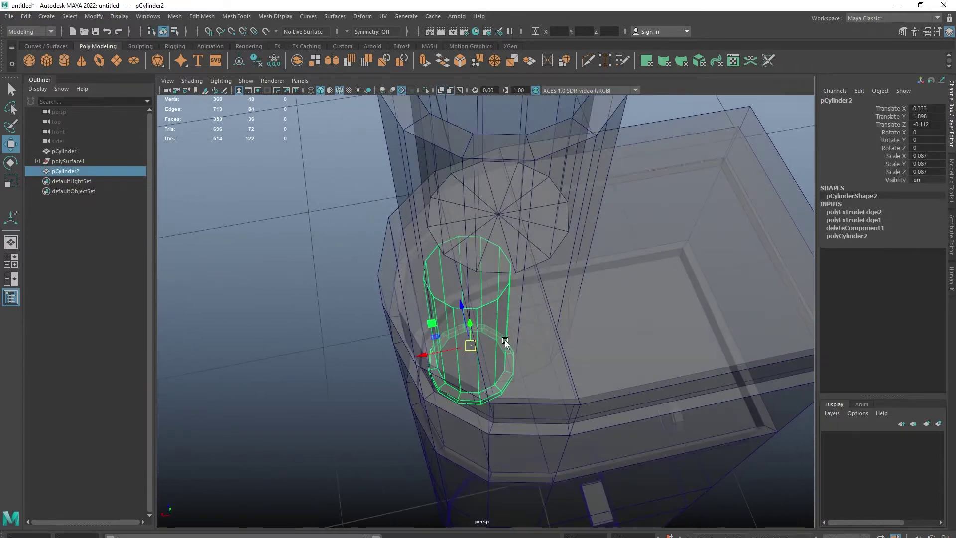
drag(456, 303, 474, 321)
mouse_move(433, 372)
mouse_down()
mouse_move(507, 379)
mouse_move(488, 369)
mouse_up()
- Assign a new Lambert material to the band of faces near the body's top
click(441, 89)
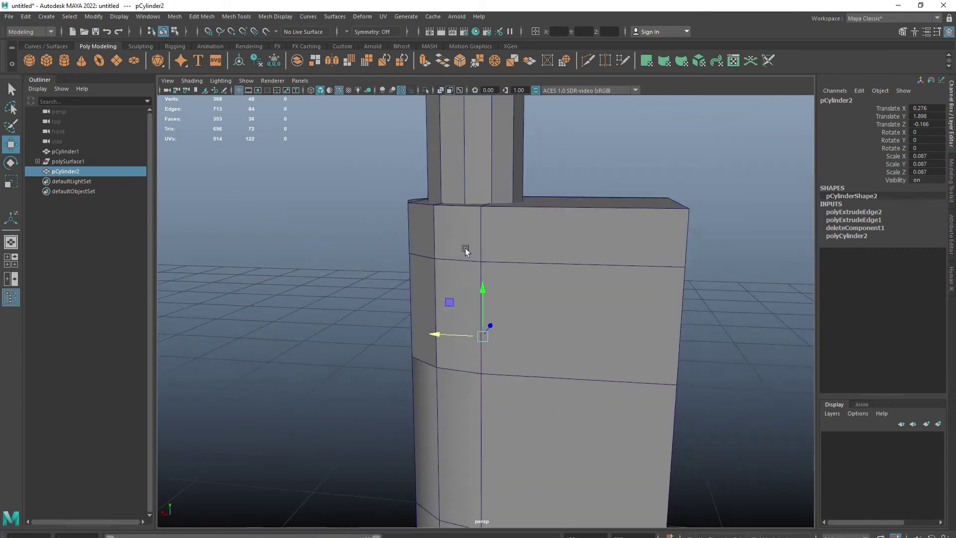
click(608, 312)
right_click(613, 310)
click(609, 535)
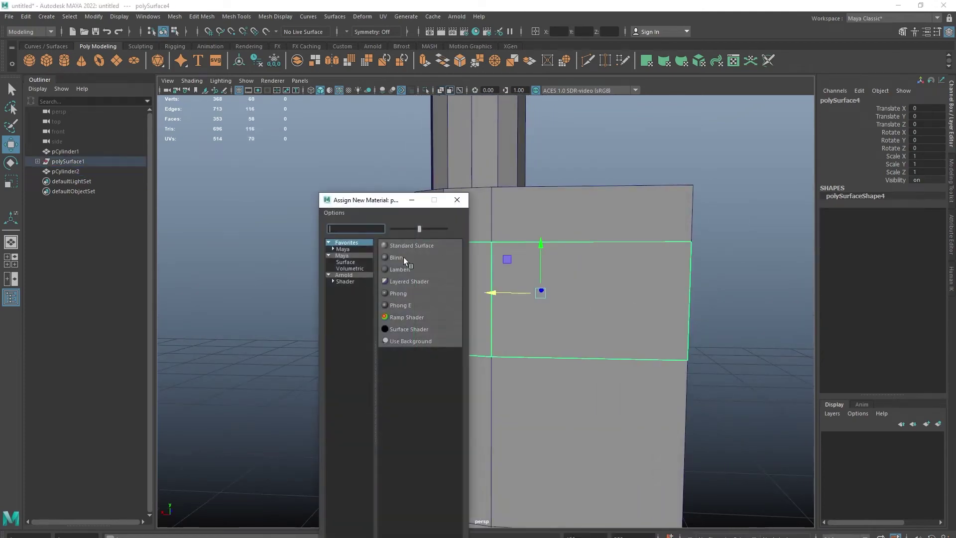
click(404, 257)
- Darken the Lambert's colour and raise its transparency, then view the octagonal hole
right_click(658, 226)
click(647, 471)
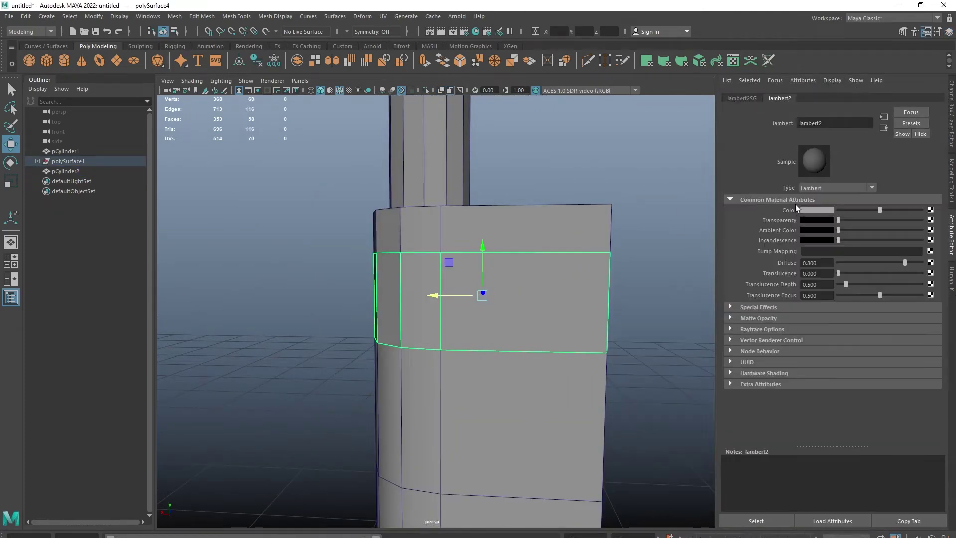
click(817, 209)
drag(811, 289, 825, 291)
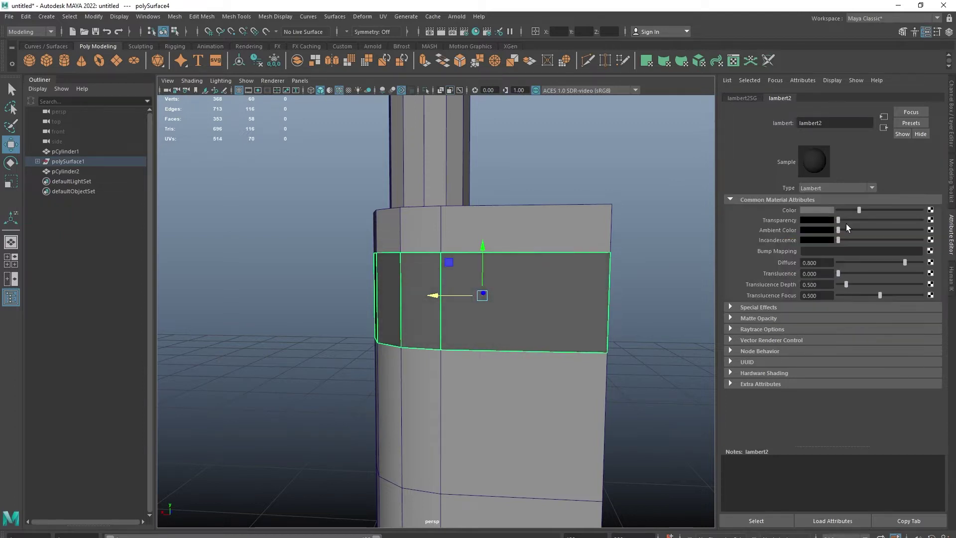
drag(838, 220, 852, 220)
click(648, 224)
mouse_move(571, 224)
alt+mouse_down()
mouse_move(568, 312)
mouse_move(593, 337)
mouse_move(448, 267)
mouse_move(395, 292)
mouse_move(393, 285)
alt+mouse_up()
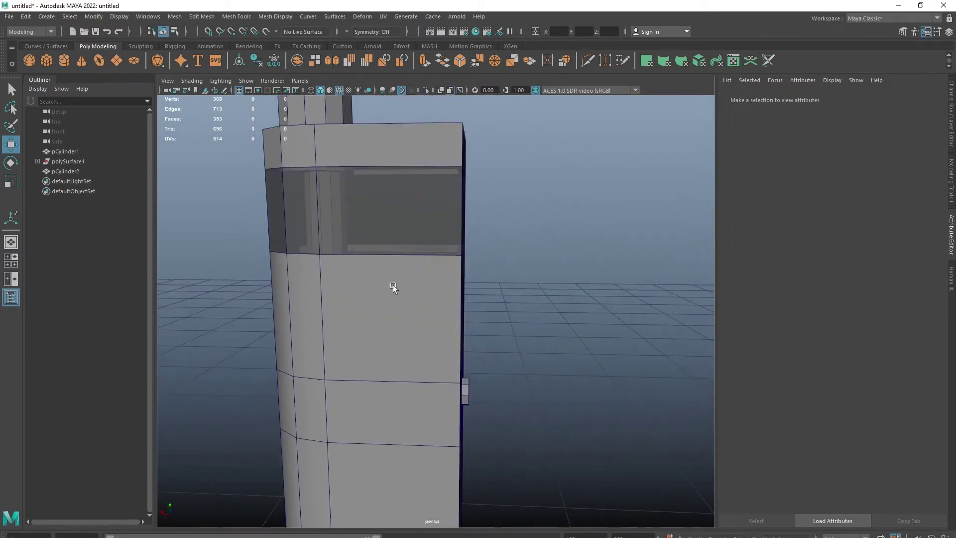
alt+drag(453, 386, 340, 399)
mouse_move(339, 400)
alt+right_down()
mouse_move(438, 305)
mouse_move(486, 334)
mouse_move(428, 249)
alt+right_up()
- Connect the octagon's top and bottom vertices with a vertical edge
alt+middle_drag(428, 249, 410, 393)
right_drag(406, 314, 405, 289)
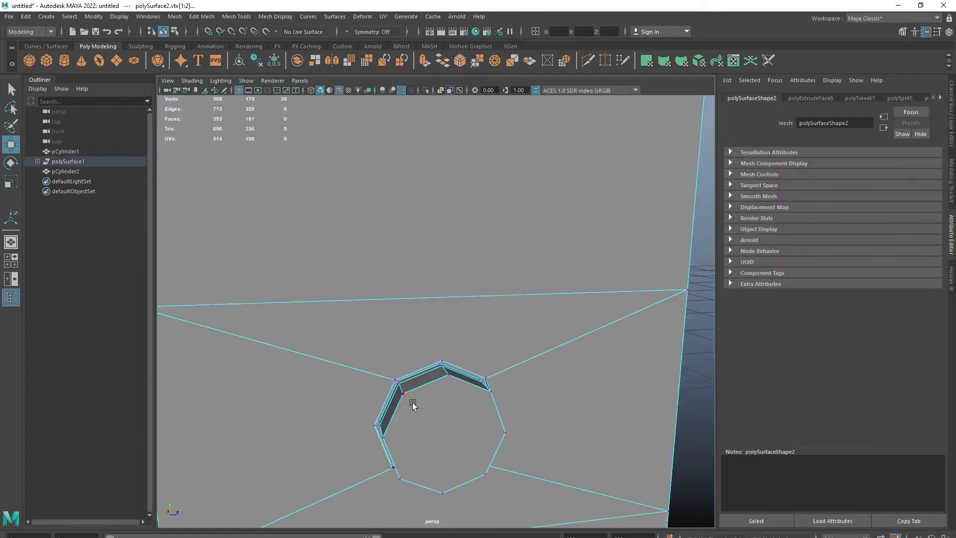
click(412, 404)
scroll(429, 399, down, 5)
scroll(630, 463, up, 4)
scroll(516, 405, up, 2)
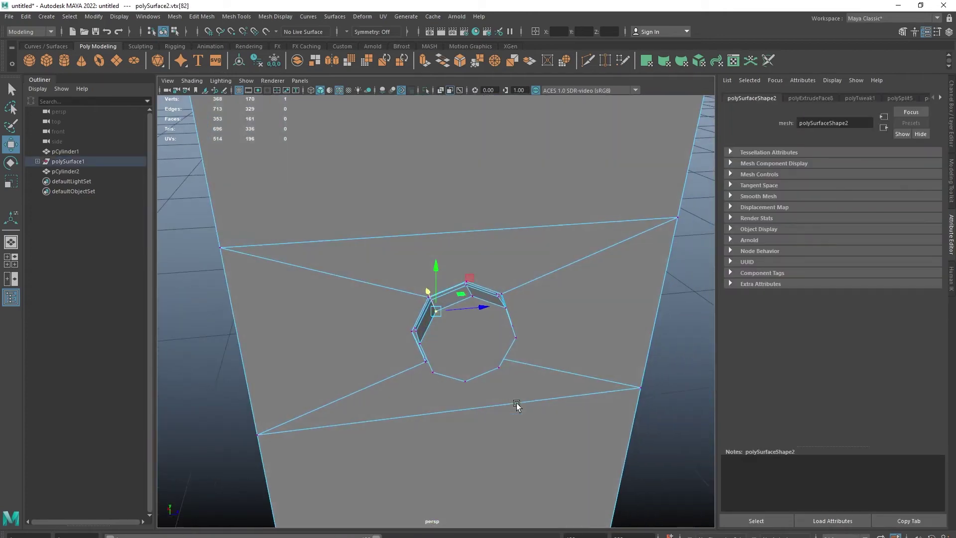
shift+click(465, 381)
shift+right_drag(488, 321, 493, 329)
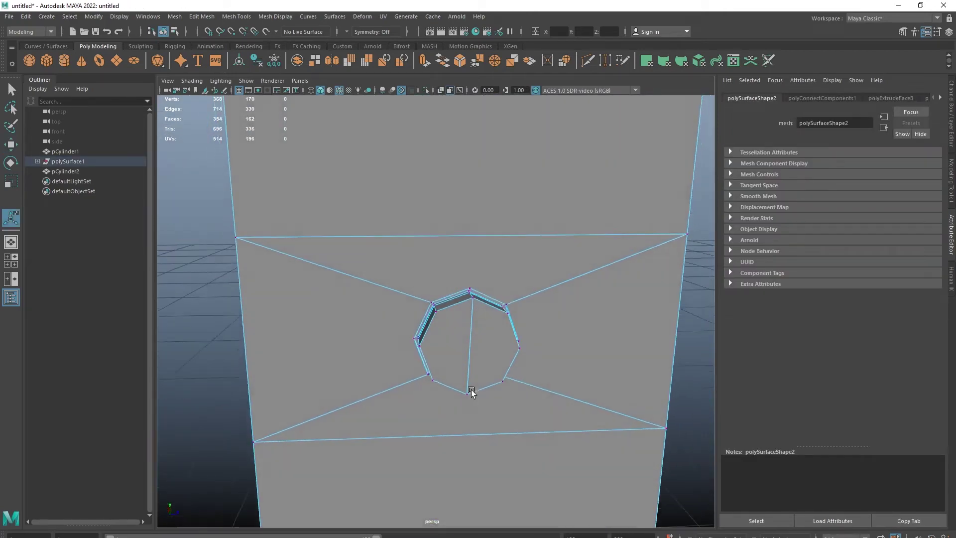
scroll(471, 393, up, 5)
scroll(482, 396, down, 5)
- Multi-Cut a horizontal edge across the octagonal face
mouse_move(435, 379)
alt+mouse_down()
mouse_move(426, 380)
mouse_move(474, 408)
mouse_move(444, 397)
mouse_move(407, 358)
alt+mouse_up()
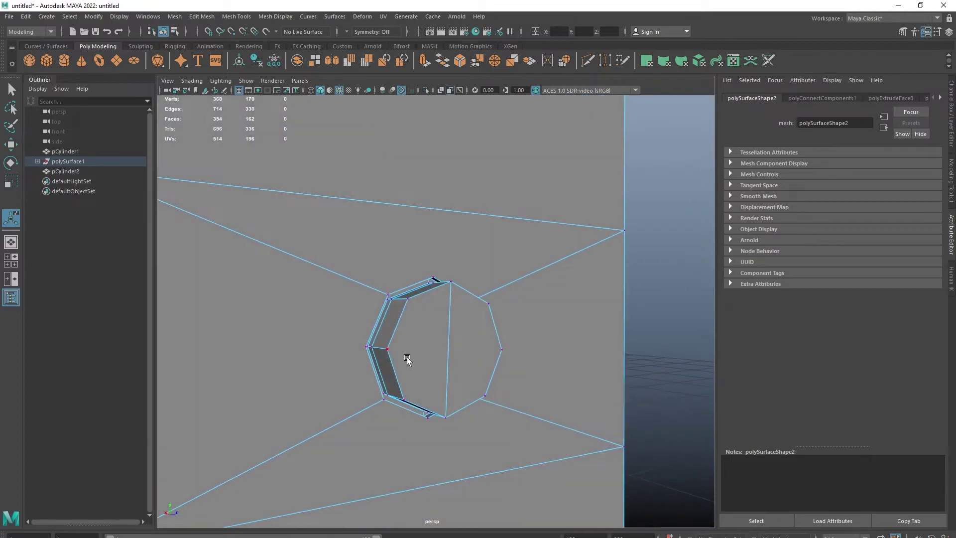
click(901, 32)
click(853, 372)
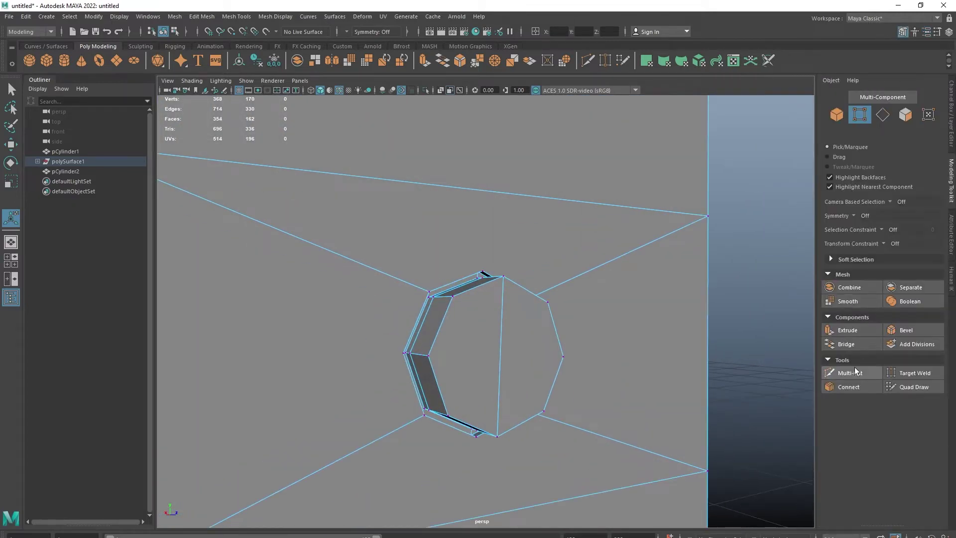
click(554, 362)
key(Return)
click(16, 81)
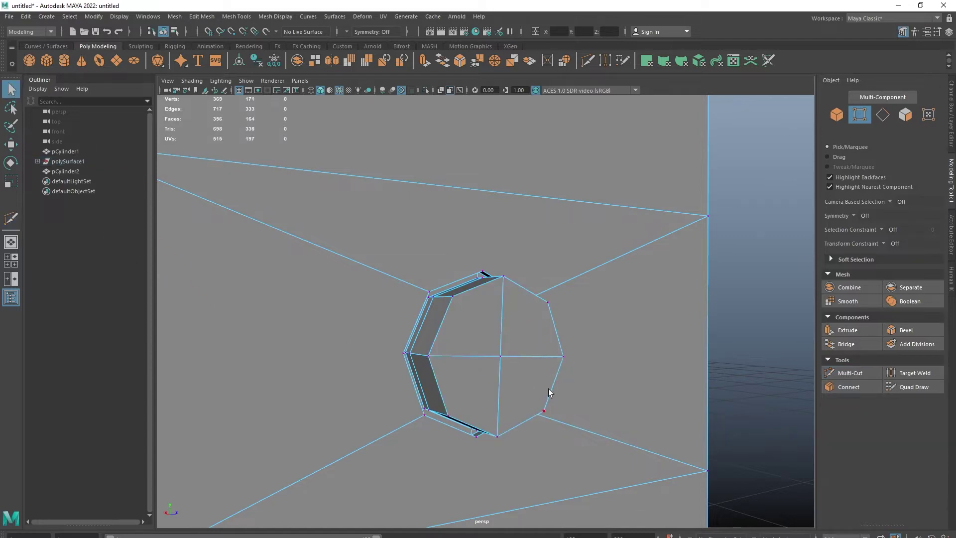
- Select the edges around the octagonal port's rim
click(458, 334)
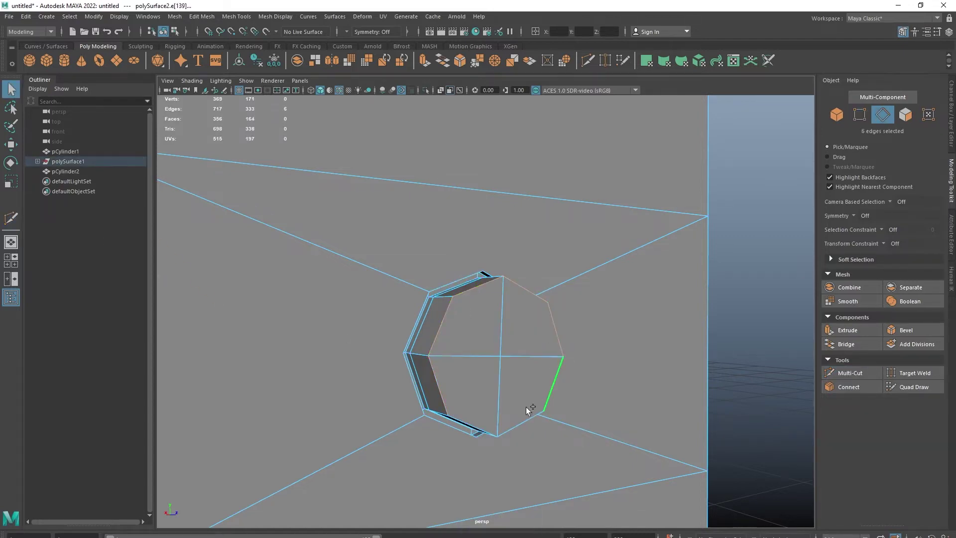
mouse_move(432, 392)
alt+mouse_down()
mouse_move(363, 343)
mouse_move(324, 346)
mouse_move(351, 334)
alt+mouse_up()
scroll(371, 348, up, 3)
scroll(363, 352, up, 1)
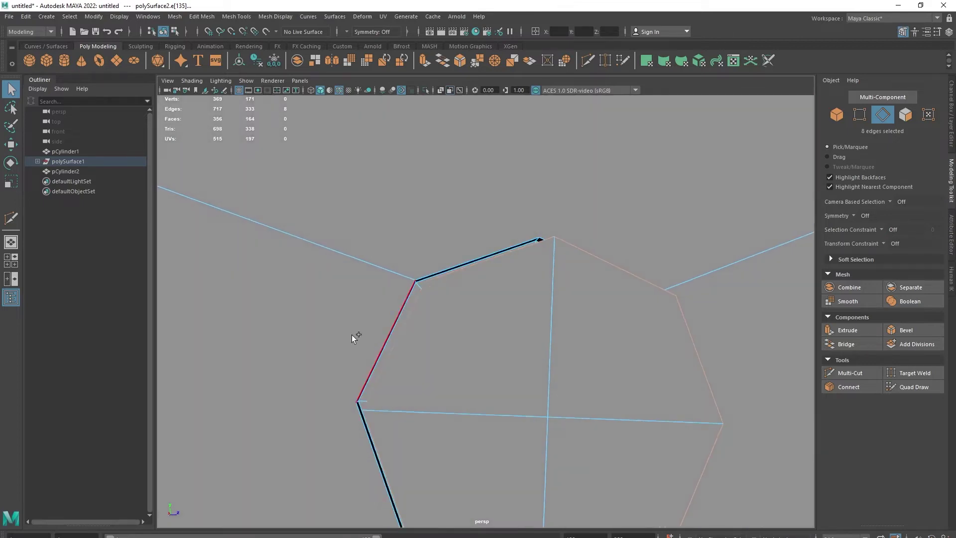
mouse_move(386, 403)
alt+mouse_down()
mouse_move(378, 373)
mouse_move(431, 321)
alt+mouse_up()
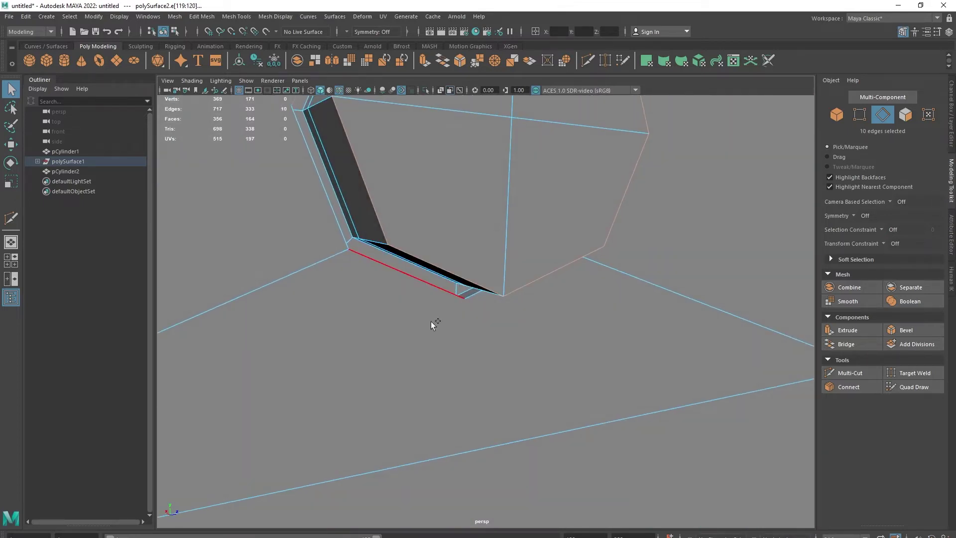
mouse_move(363, 274)
alt+mouse_down()
mouse_move(519, 326)
mouse_move(671, 280)
alt+mouse_up()
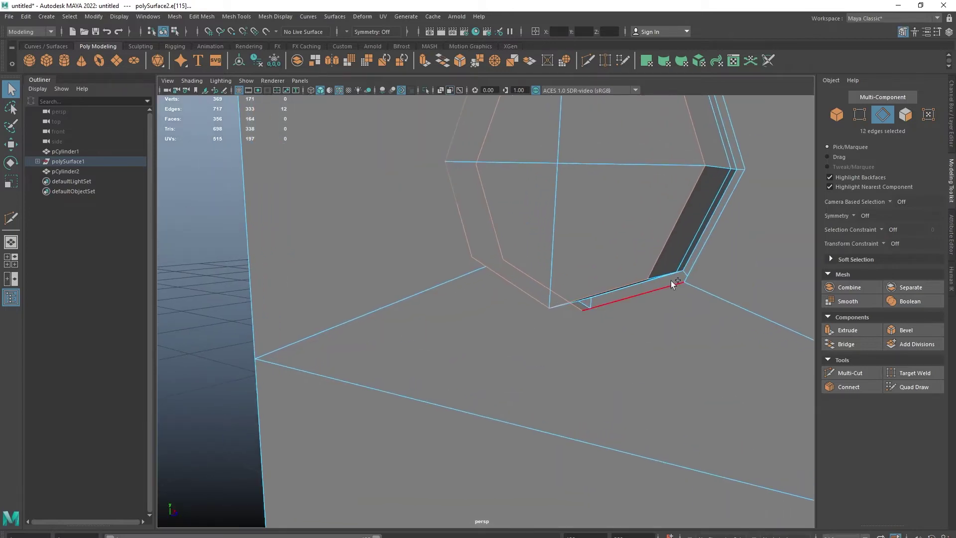
mouse_move(734, 251)
alt+mouse_down()
mouse_move(714, 268)
mouse_move(608, 187)
mouse_move(623, 205)
alt+mouse_up()
shift+click(679, 264)
shift+click(608, 187)
- Set the perspective camera's Near Clip Plane to 0.010
click(58, 111)
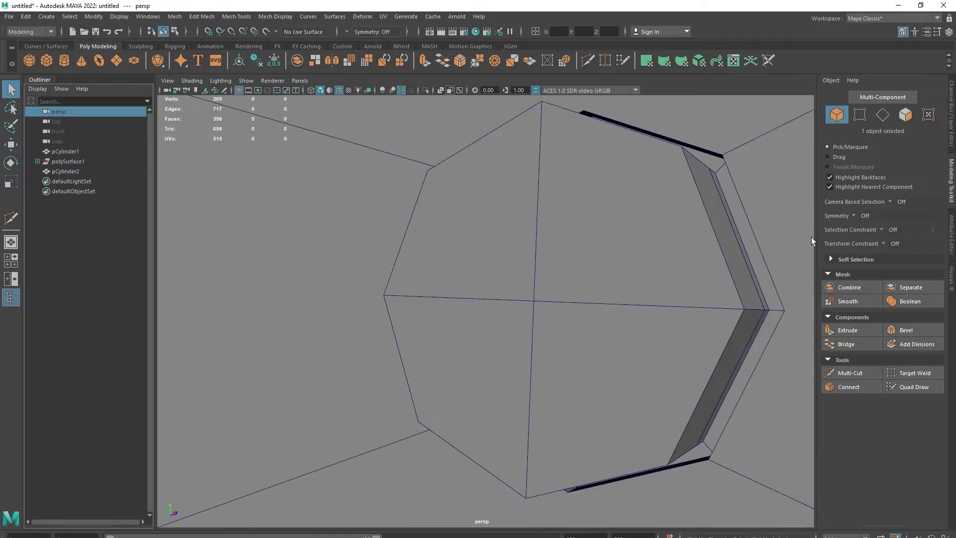
key(ctrl+a)
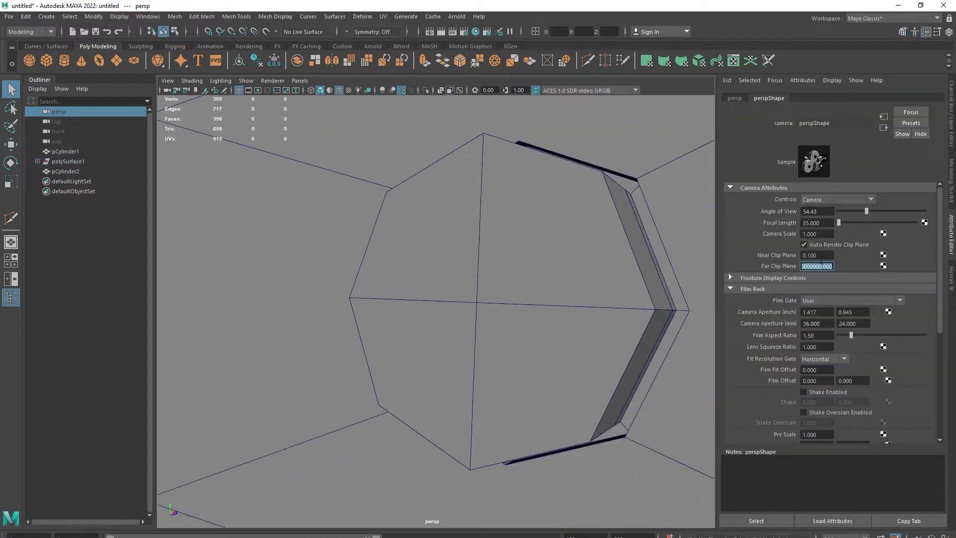
text(1)
key(Return)
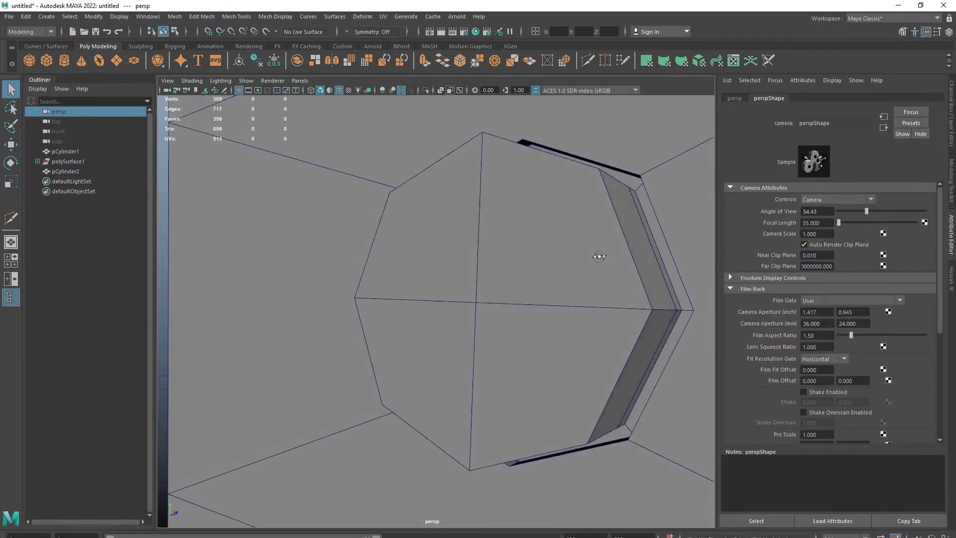
- Bevel the octagonal port's rim edges: fraction 0.5, one segment, chamfer off
click(581, 253)
key(F10)
mouse_move(620, 276)
alt+mouse_down()
mouse_move(448, 288)
mouse_move(389, 305)
mouse_move(399, 288)
alt+mouse_up()
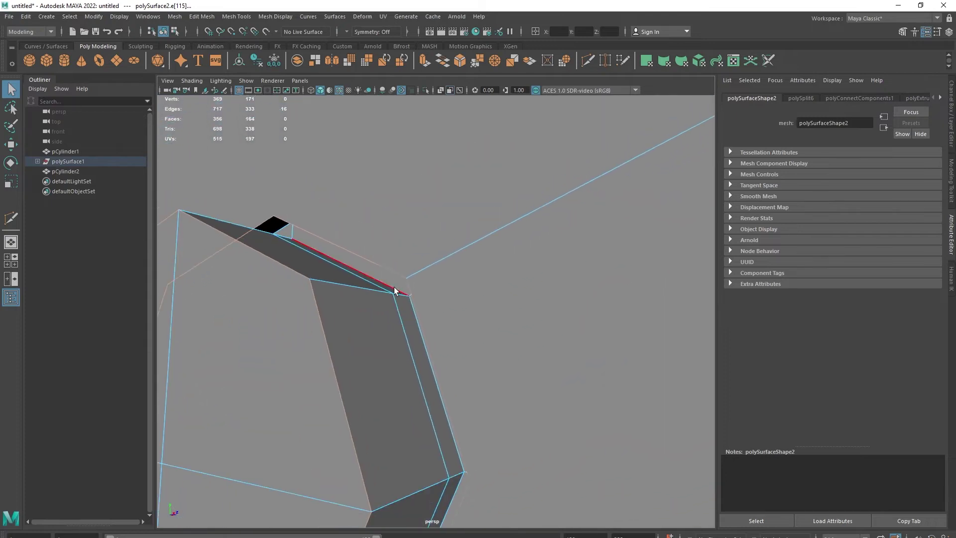
key(f)
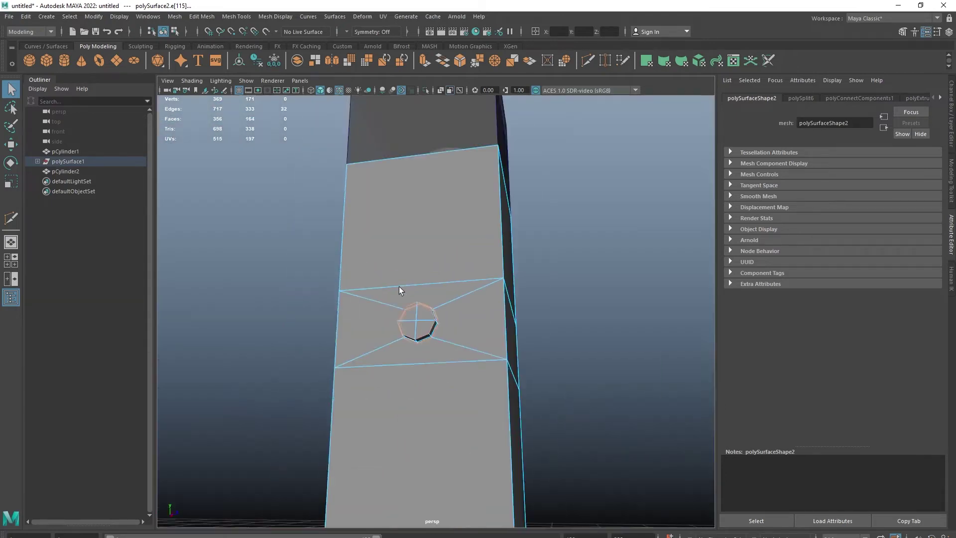
alt+right_drag(402, 319, 576, 434)
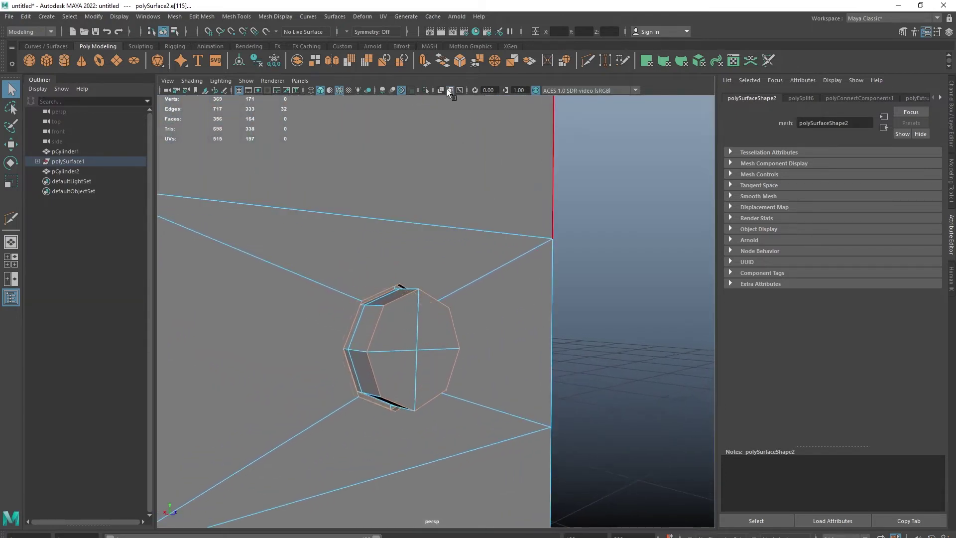
mouse_move(465, 119)
alt+mouse_down()
mouse_move(410, 346)
mouse_move(377, 329)
mouse_move(365, 336)
alt+mouse_up()
key(ctrl+b)
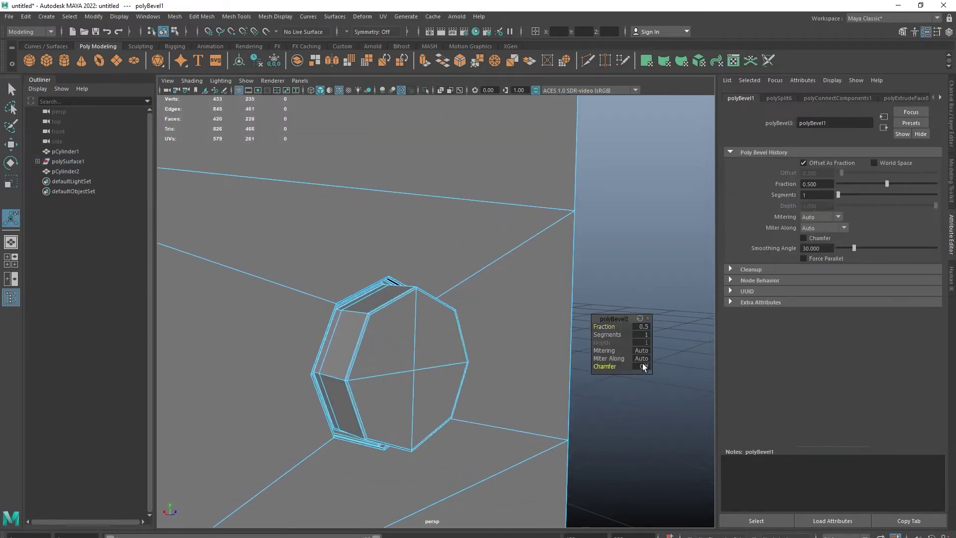
alt+right_drag(642, 363, 417, 345)
key(q)
key(F8)
- Isolate the neck cylinder and select its top rim edge loop
scroll(428, 332, down, 5)
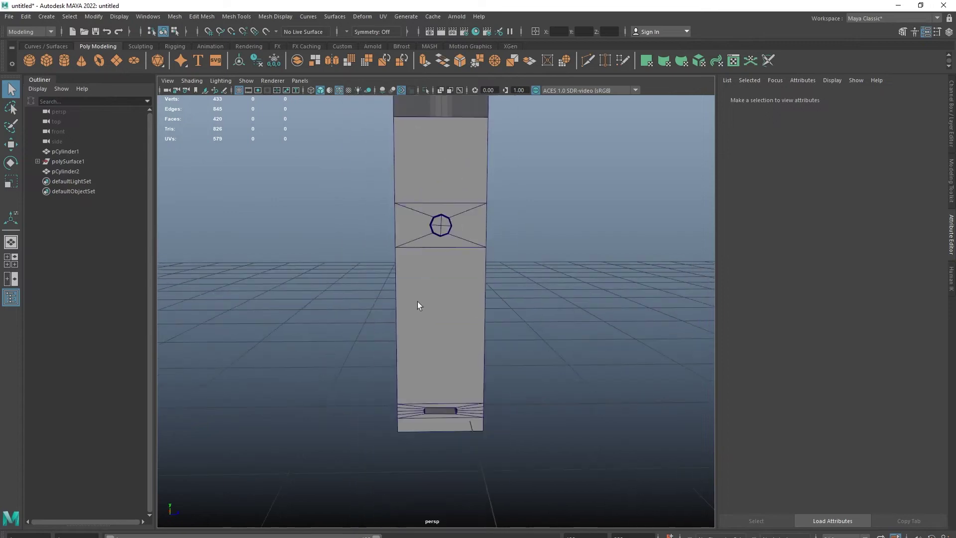
alt+drag(417, 300, 431, 365)
click(439, 307)
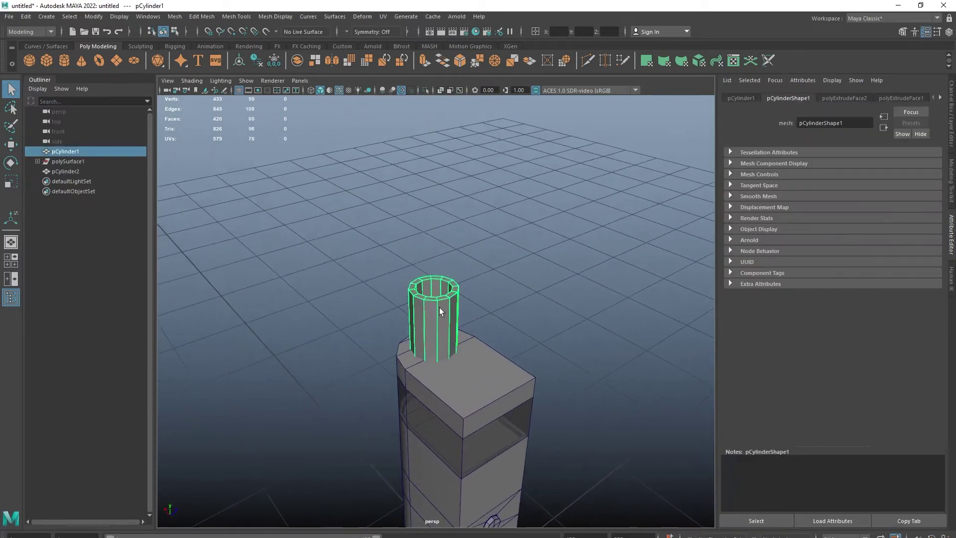
key(f)
key(ctrl+1)
right_click(503, 395)
click(502, 286)
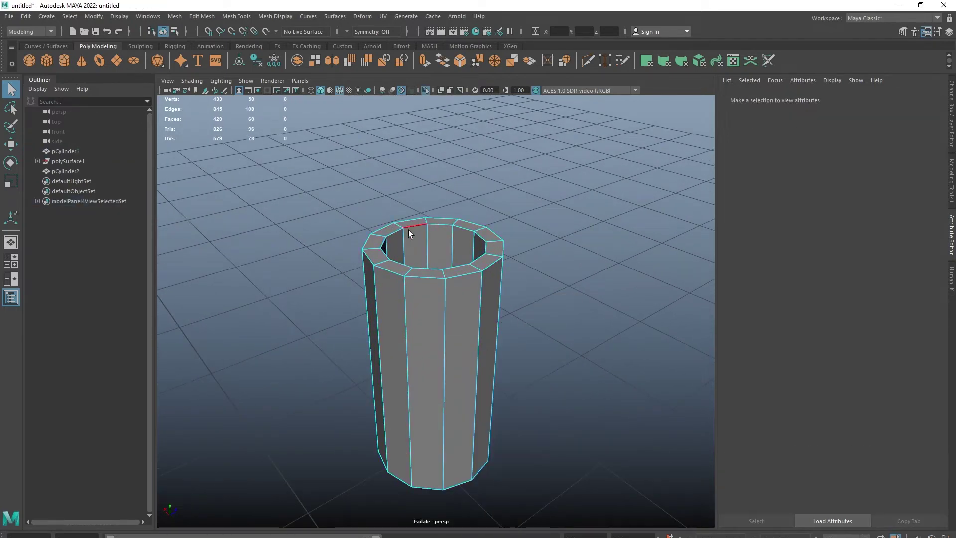
double_click(411, 215)
- Bevel the rim with fraction 0.5, one segment, chamfer on, and show all objects
shift+right_drag(551, 358, 493, 340)
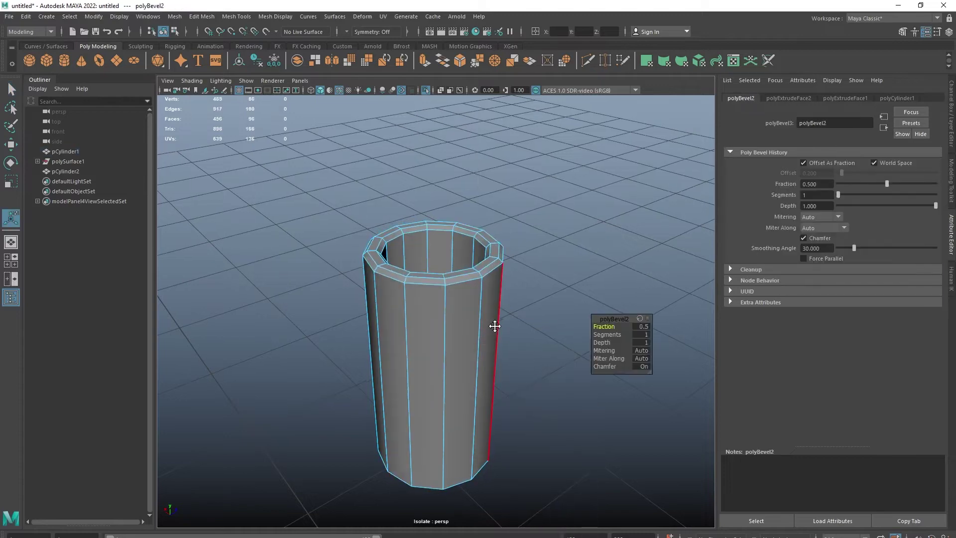
scroll(593, 375, up, 2)
scroll(594, 374, up, 3)
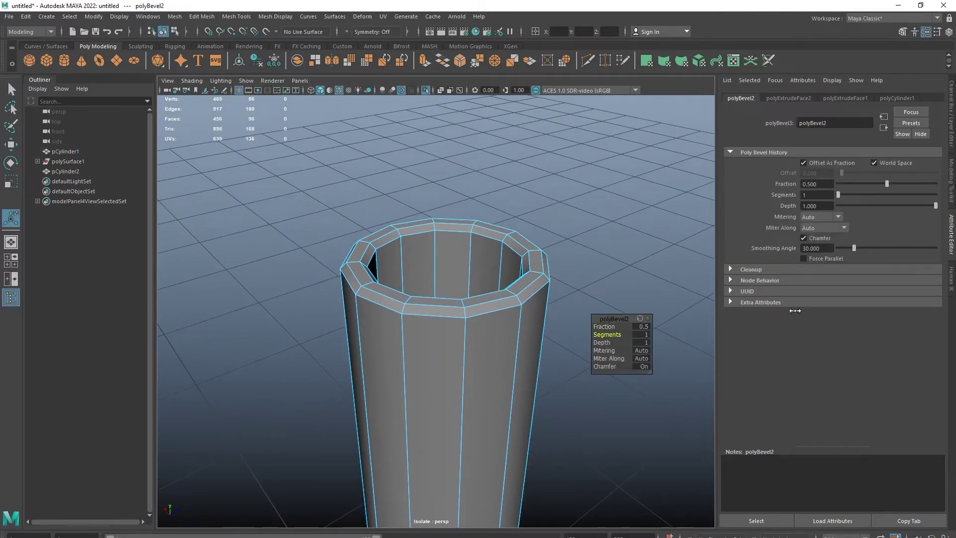
scroll(517, 219, down, 4)
key(F8)
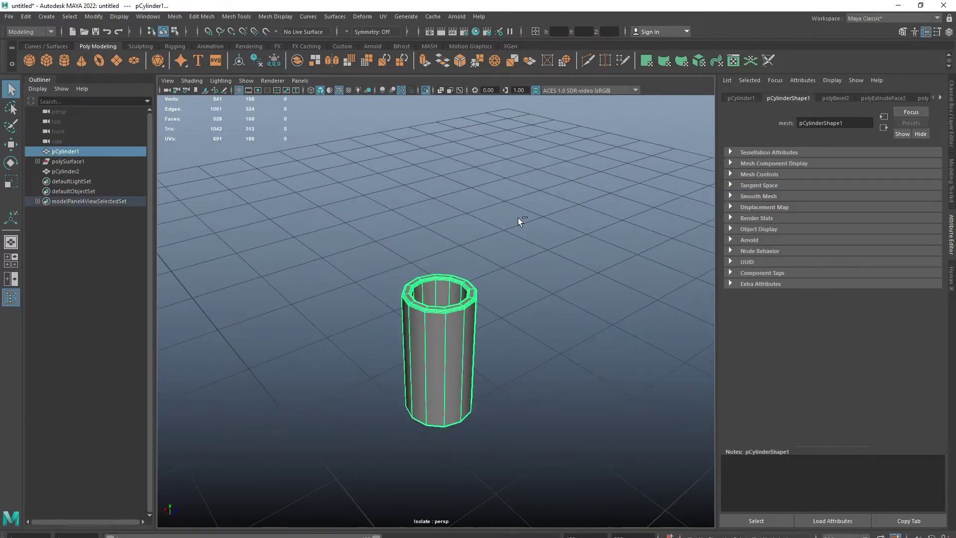
key(ctrl+1)
alt+drag(518, 217, 466, 412)
- Isolate the box's top section and select its outer edge loops in Edge mode
click(466, 411)
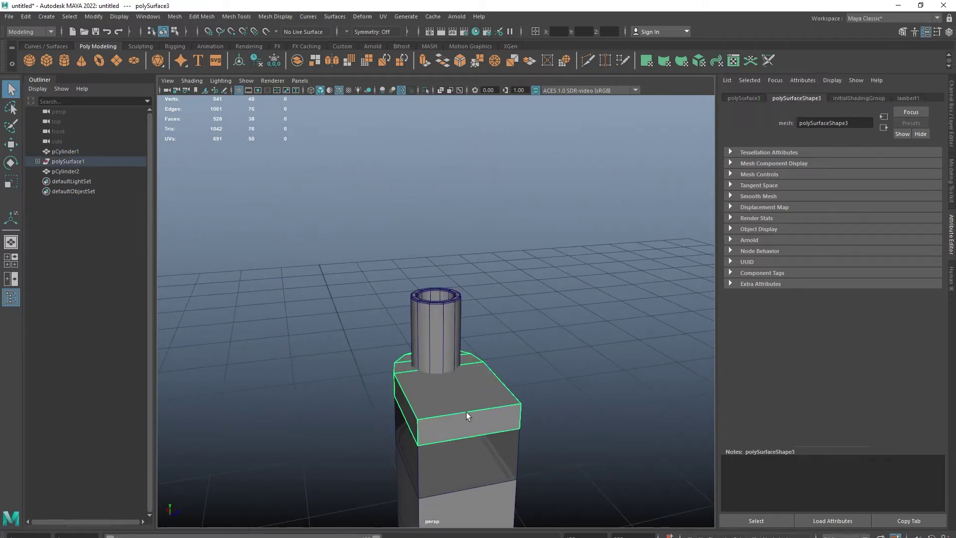
key(ctrl+1)
right_drag(535, 319, 531, 285)
click(409, 410)
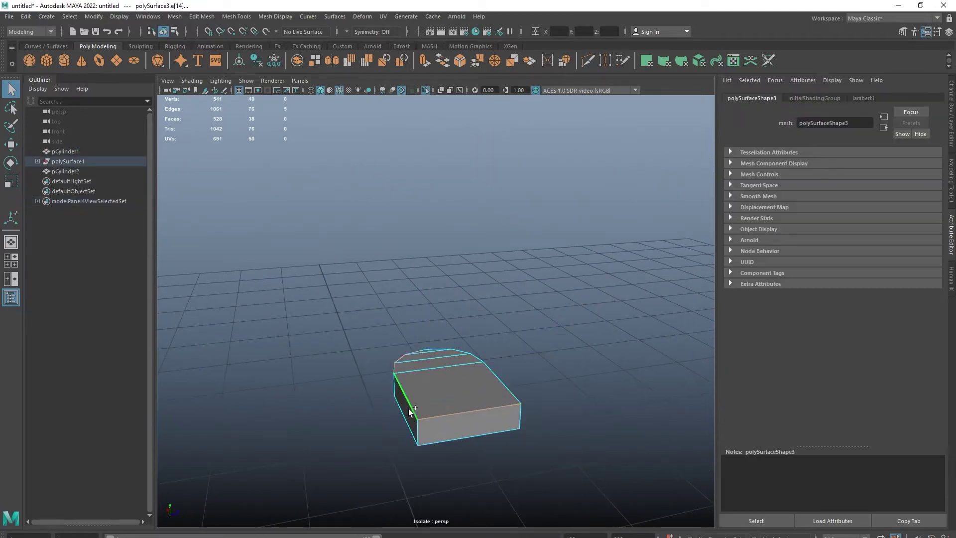
shift+double_click(433, 362)
mouse_move(426, 345)
alt+mouse_down()
mouse_move(452, 390)
mouse_move(408, 309)
alt+mouse_up()
shift+double_click(452, 390)
alt+drag(476, 366, 403, 229)
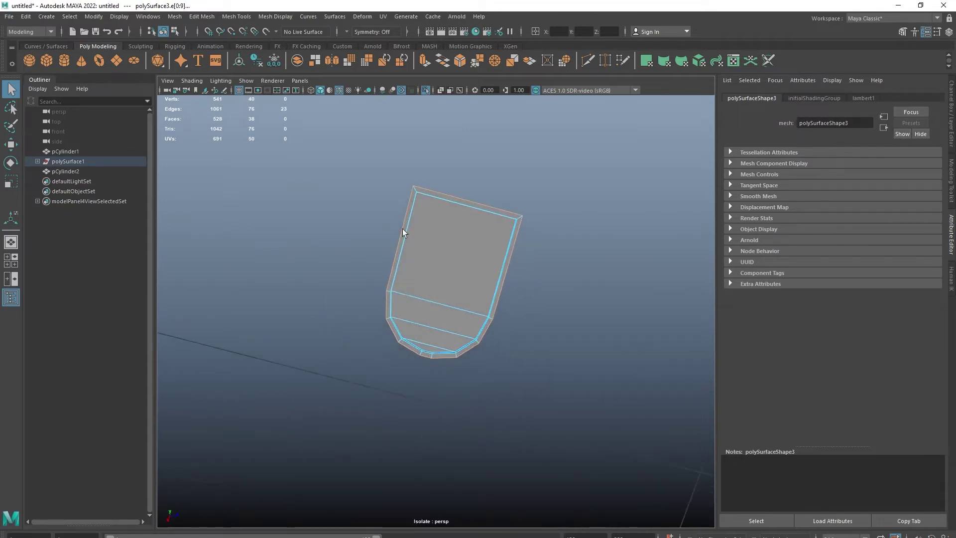
scroll(393, 271, up, 2)
alt+drag(424, 271, 379, 410)
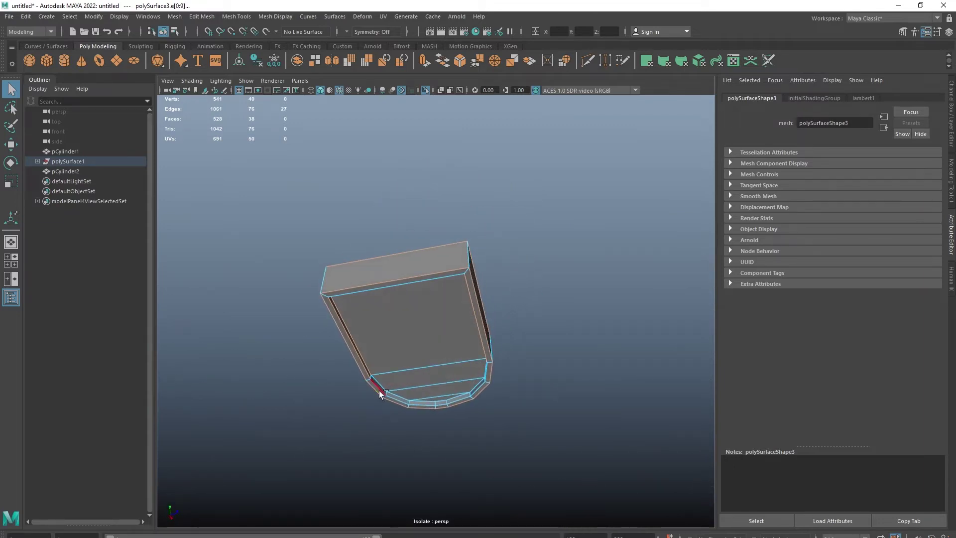
shift+double_click(369, 365)
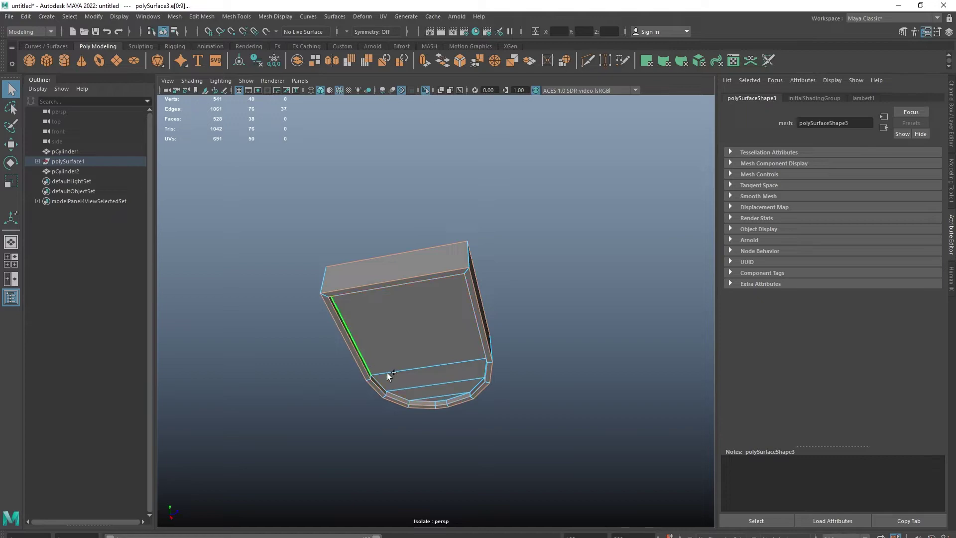
mouse_move(476, 387)
alt+mouse_down()
mouse_move(482, 363)
mouse_move(463, 304)
alt+mouse_up()
mouse_move(420, 170)
alt+mouse_down()
mouse_move(498, 324)
mouse_move(412, 300)
mouse_move(396, 357)
mouse_move(437, 376)
mouse_move(410, 375)
mouse_move(428, 369)
alt+mouse_up()
- Bevel the selected loops with a 0.5-fraction, one-segment chamfer, checking the smooth preview
shift+right_click(370, 340)
click(402, 339)
click(645, 369)
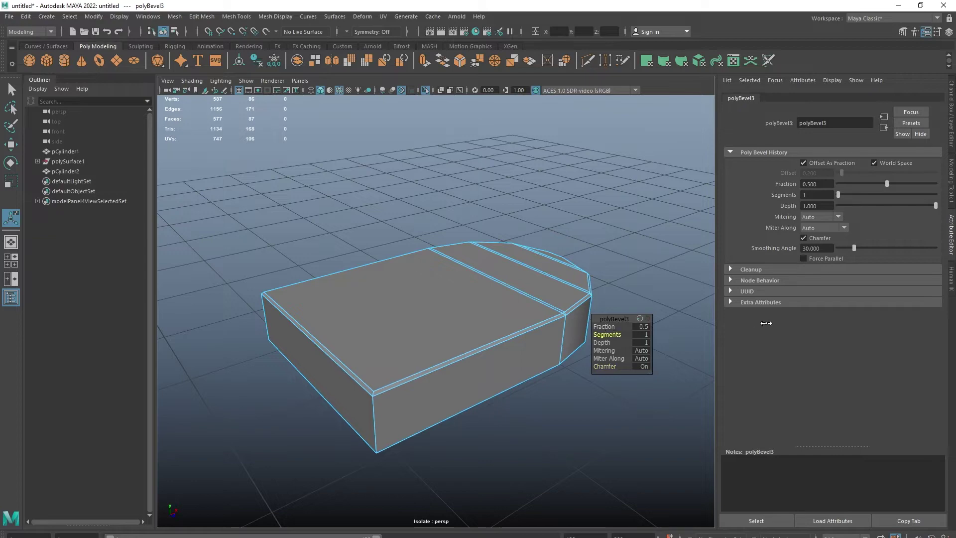
key(F8)
key(3)
key(1)
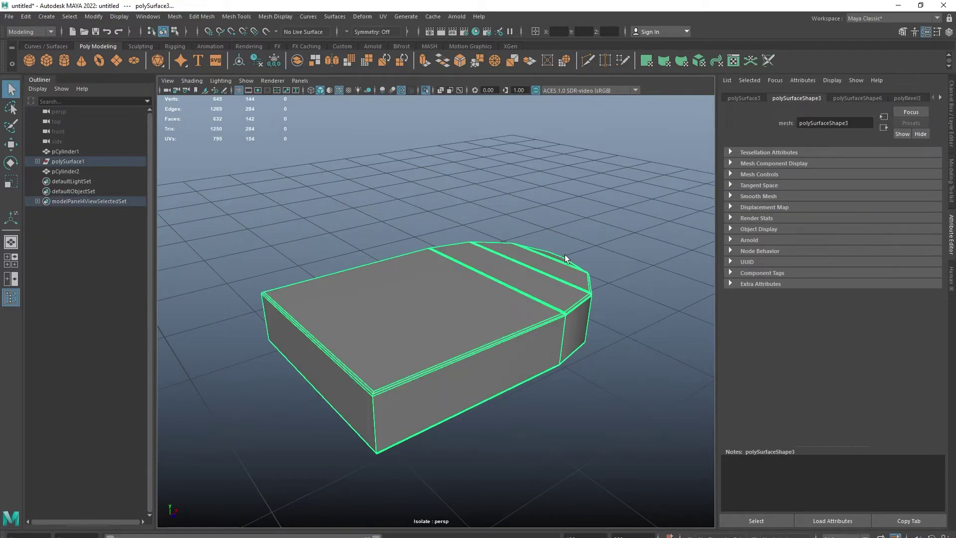
click(951, 181)
click(849, 372)
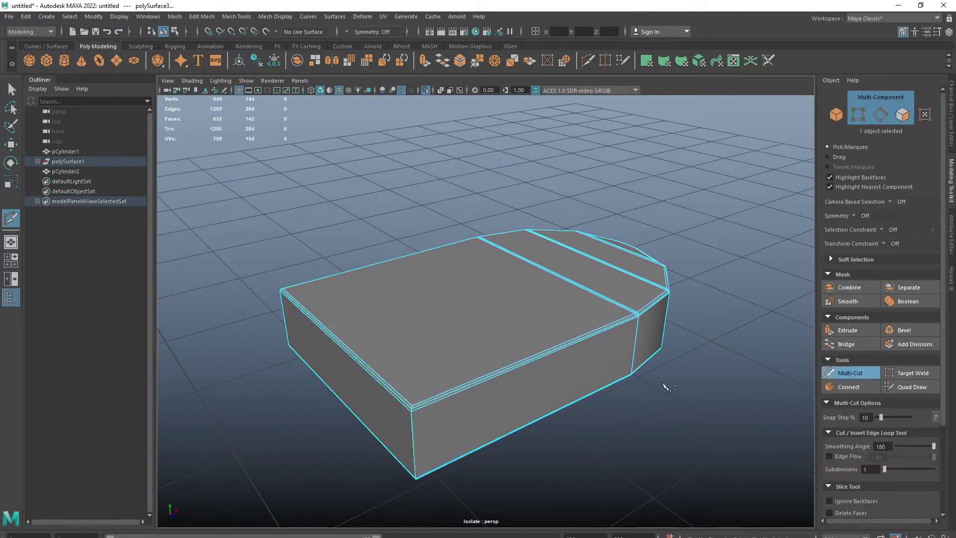
key(3)
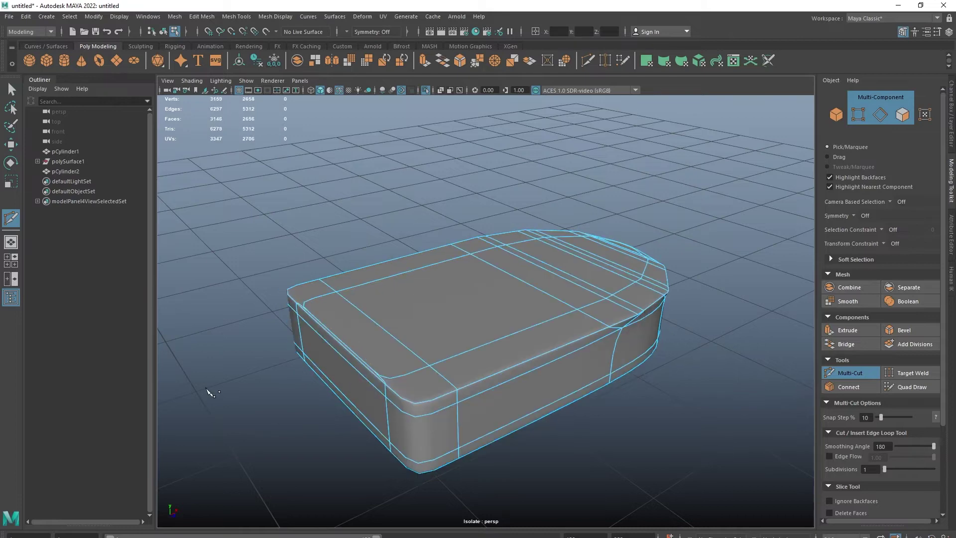
key(1)
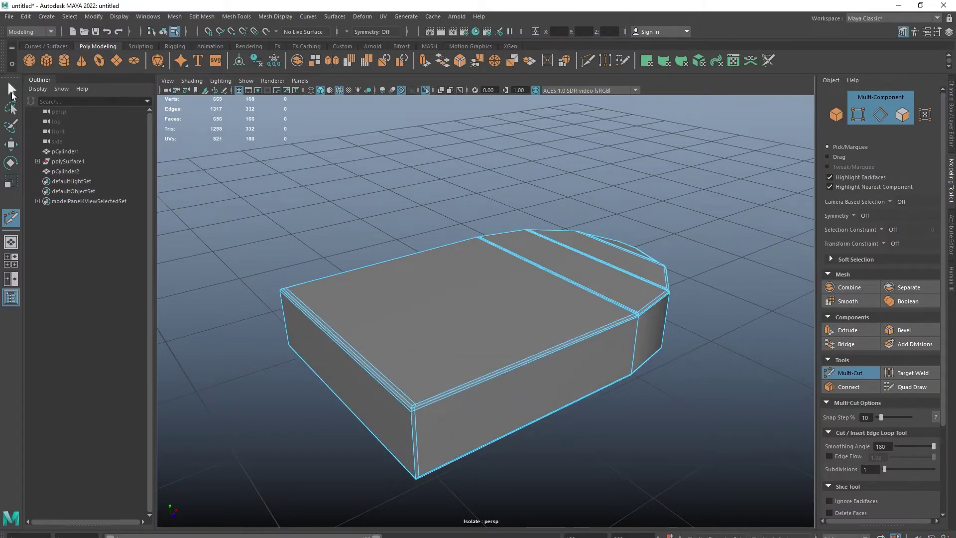
- Return to object mode, show all objects, and isolate the next body piece, polySurface4
click(12, 93)
key(ctrl+1)
mouse_move(444, 228)
alt+mouse_down()
mouse_move(438, 256)
mouse_move(479, 368)
alt+mouse_up()
key(ctrl+1)
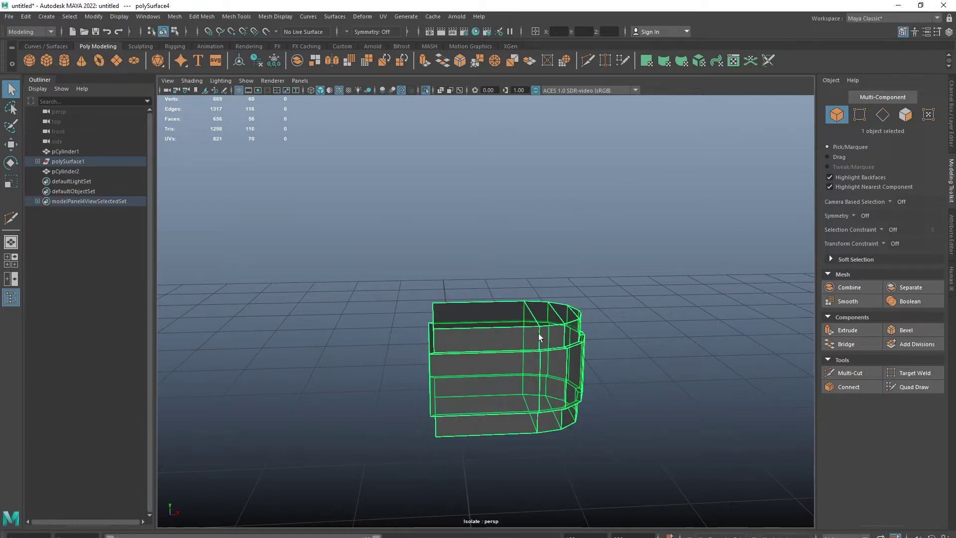
- Open the body piece's lambert2 material attributes in the Attribute Editor
right_click(579, 347)
key(ctrl+a)
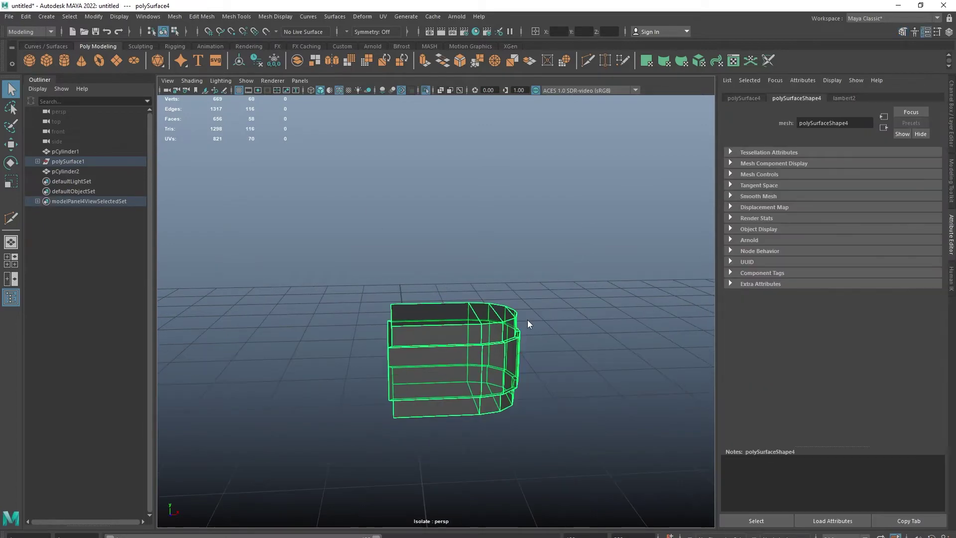
right_click(527, 320)
click(571, 443)
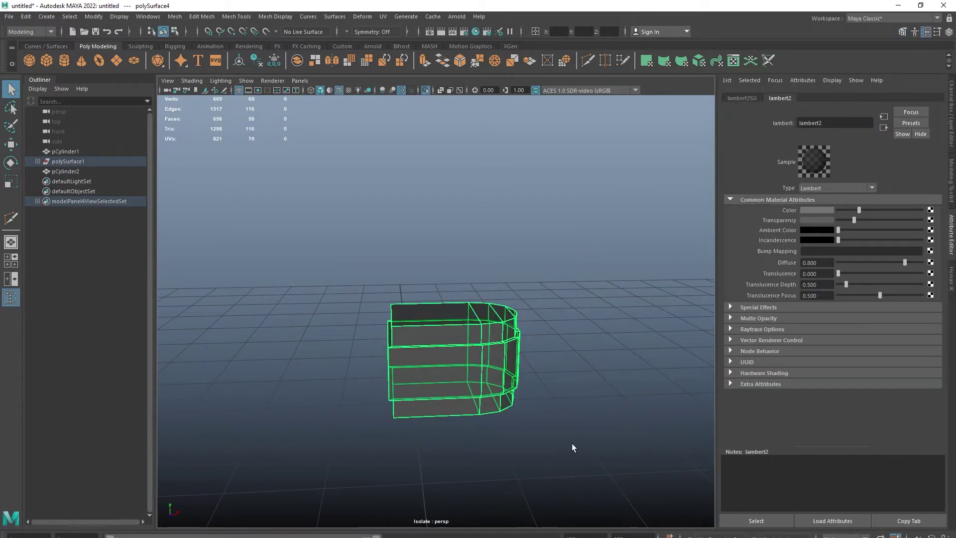
click(495, 268)
- In Edge mode, select the body piece's top front ring edge loop
scroll(428, 349, up, 4)
click(429, 348)
key(F10)
click(413, 358)
scroll(412, 357, down, 3)
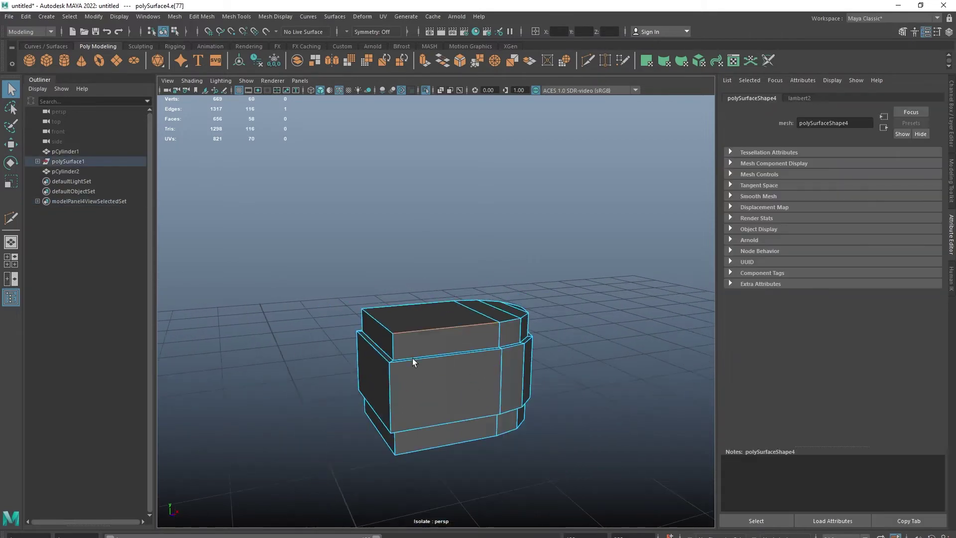
alt+drag(412, 357, 398, 371)
scroll(537, 363, up, 3)
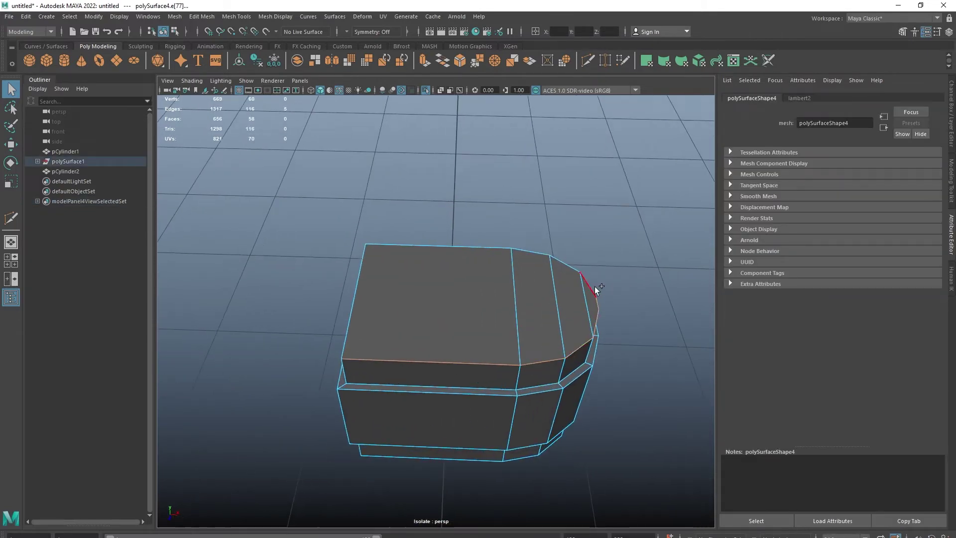
alt+drag(325, 289, 469, 434)
shift+click(378, 378)
shift+double_click(393, 388)
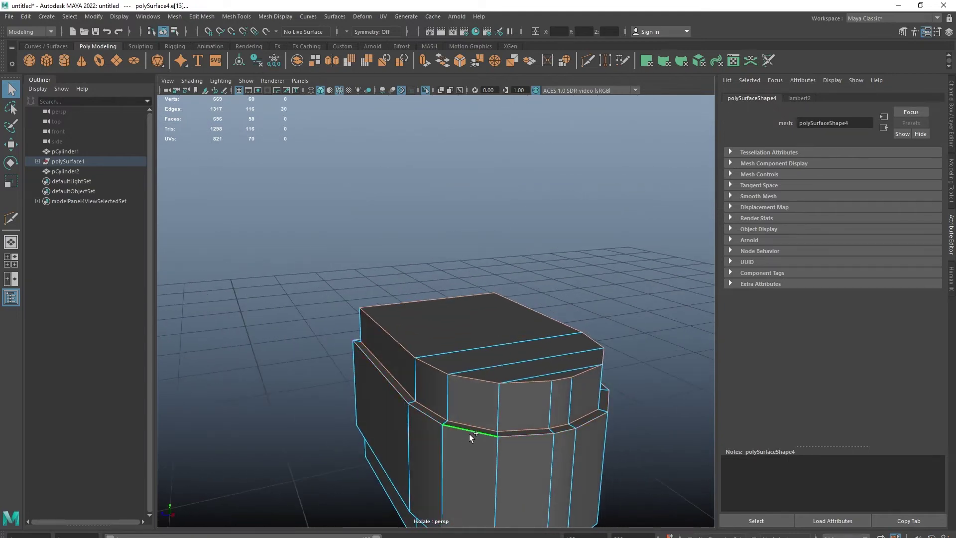
- Add the remaining edge loops, including the bottom ring, to the selection
alt+middle_drag(469, 434, 455, 326)
shift+double_click(455, 325)
mouse_move(455, 325)
alt+mouse_down()
mouse_move(448, 379)
mouse_move(451, 265)
alt+mouse_up()
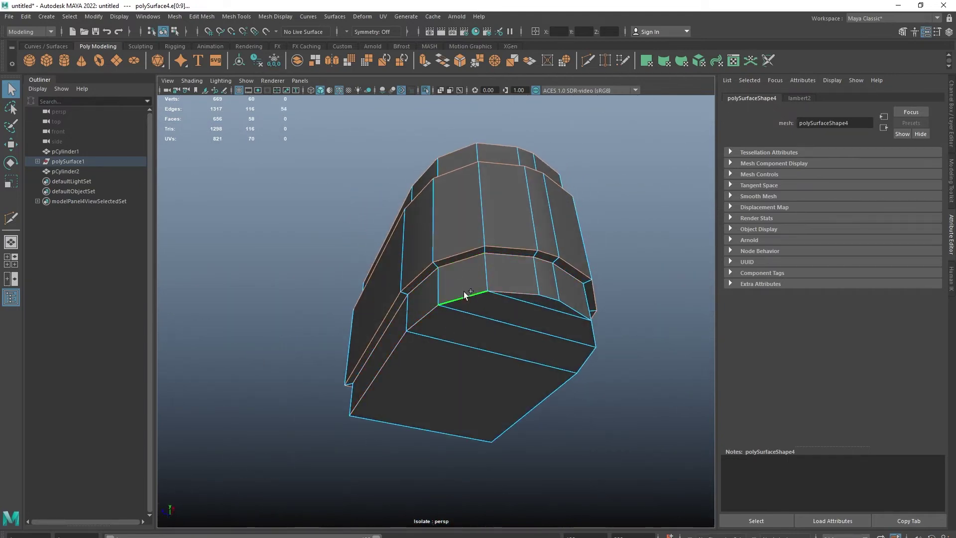
shift+click(548, 294)
shift+double_click(470, 429)
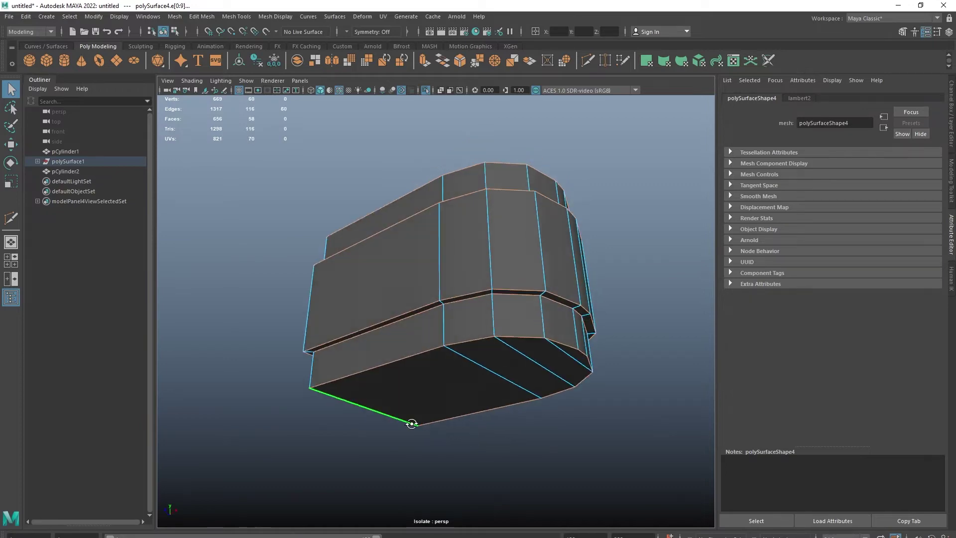
mouse_move(470, 429)
alt+mouse_down()
mouse_move(380, 373)
mouse_move(437, 357)
mouse_move(183, 348)
alt+mouse_up()
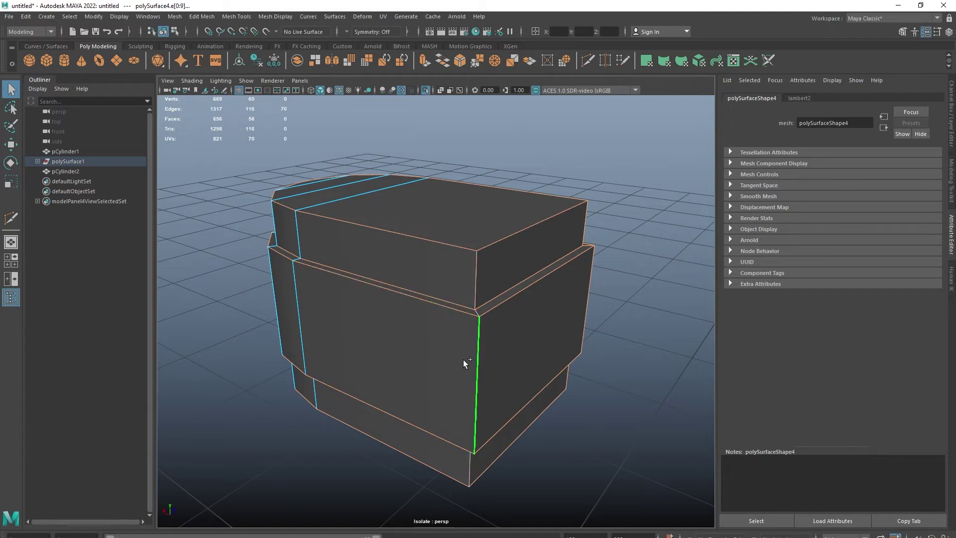
mouse_move(463, 359)
alt+mouse_down()
mouse_move(427, 391)
mouse_move(494, 330)
mouse_move(343, 333)
mouse_move(444, 349)
alt+mouse_up()
- Bevel the selected loops with 2 segments at 0.5 fraction and preview it smoothed
key(ctrl+b)
click(607, 334)
middle_drag(607, 334, 627, 334)
mouse_move(443, 349)
alt+mouse_down()
mouse_move(378, 350)
mouse_move(454, 348)
mouse_move(399, 235)
alt+mouse_up()
key(F8)
key(3)
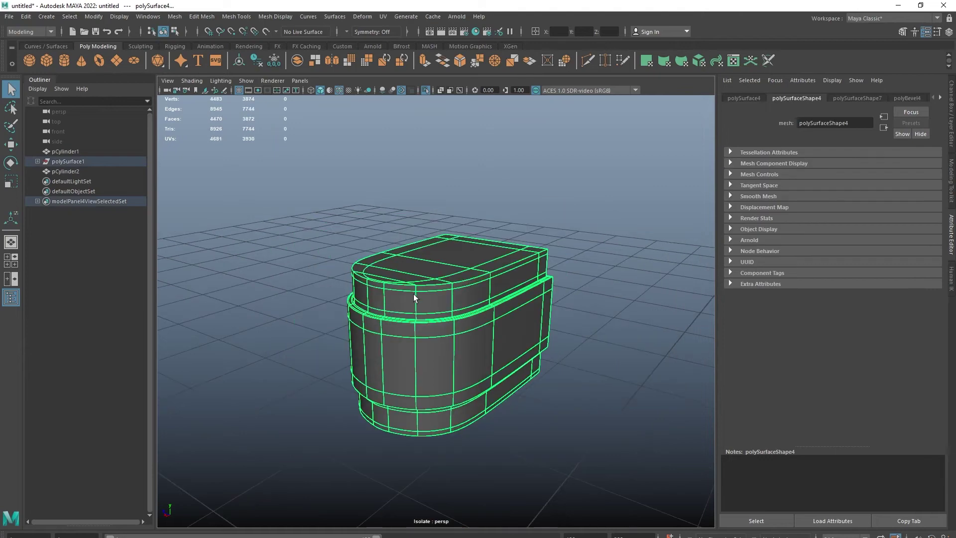
- Check the body's lambert2 material settings, then bring the full model back into view
click(568, 297)
alt+drag(568, 297, 332, 60)
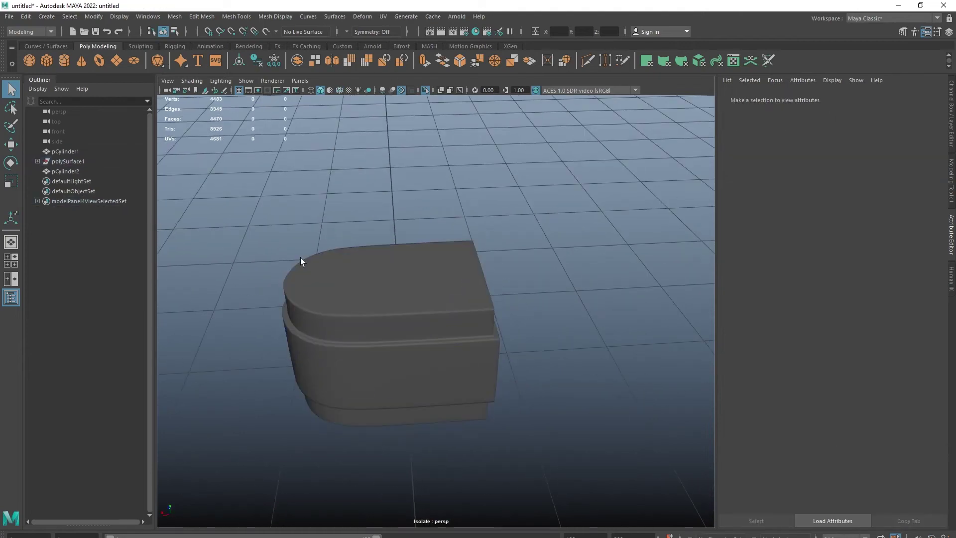
alt+drag(301, 258, 250, 267)
click(377, 273)
mouse_move(376, 273)
right_down()
mouse_move(386, 491)
mouse_move(374, 516)
right_up()
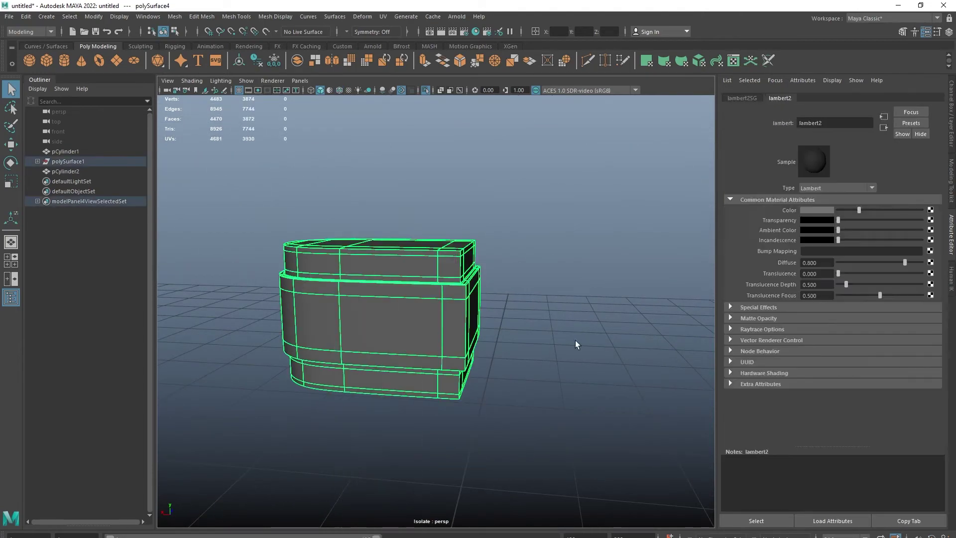
click(511, 226)
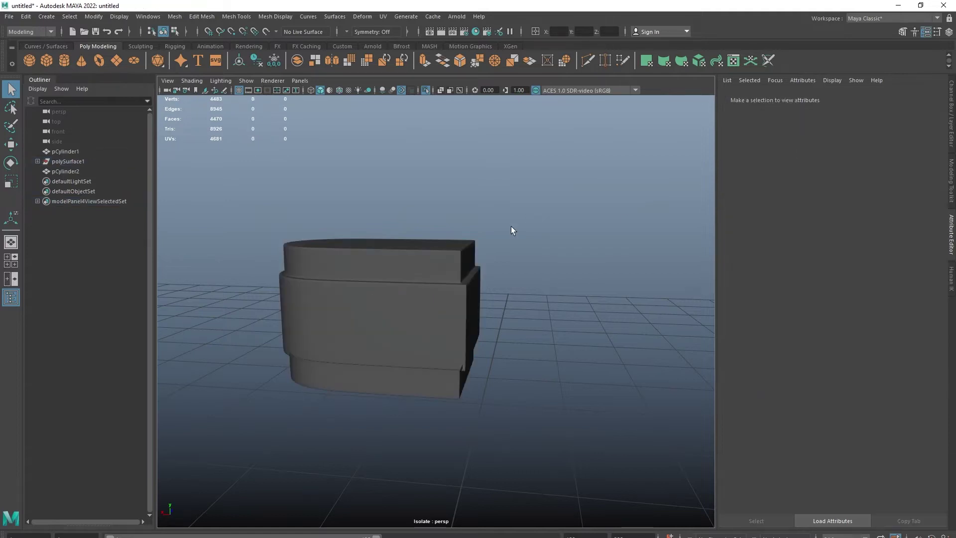
click(438, 298)
right_drag(438, 299, 433, 533)
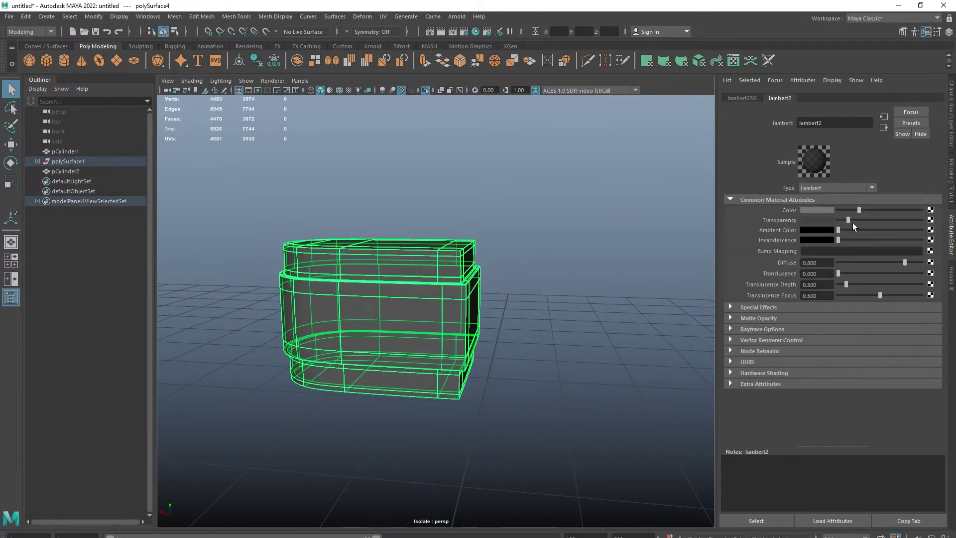
click(534, 221)
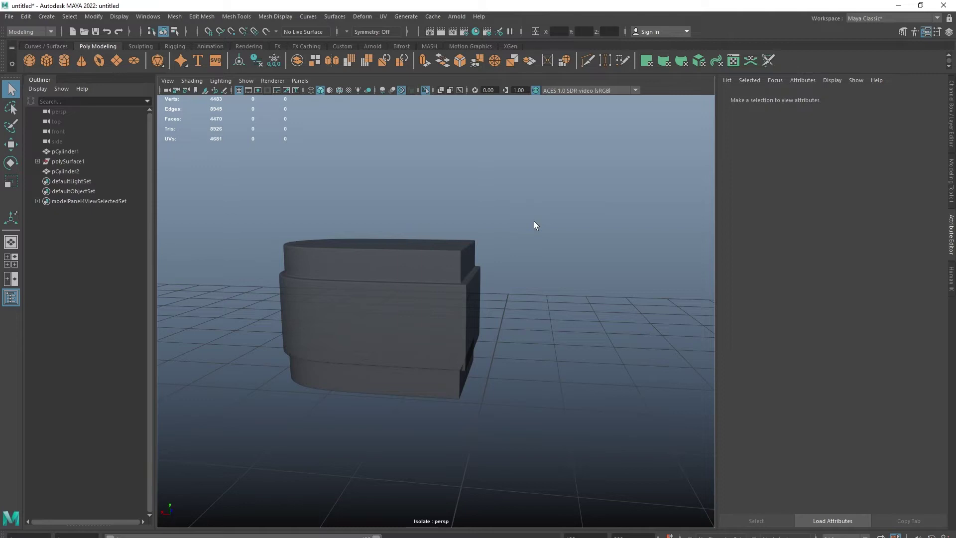
key(ctrl+1)
alt+drag(483, 318, 388, 313)
- Isolate and frame the inner cylinder pCylinder2, then select its base edge loop
click(354, 297)
scroll(354, 297, up, 3)
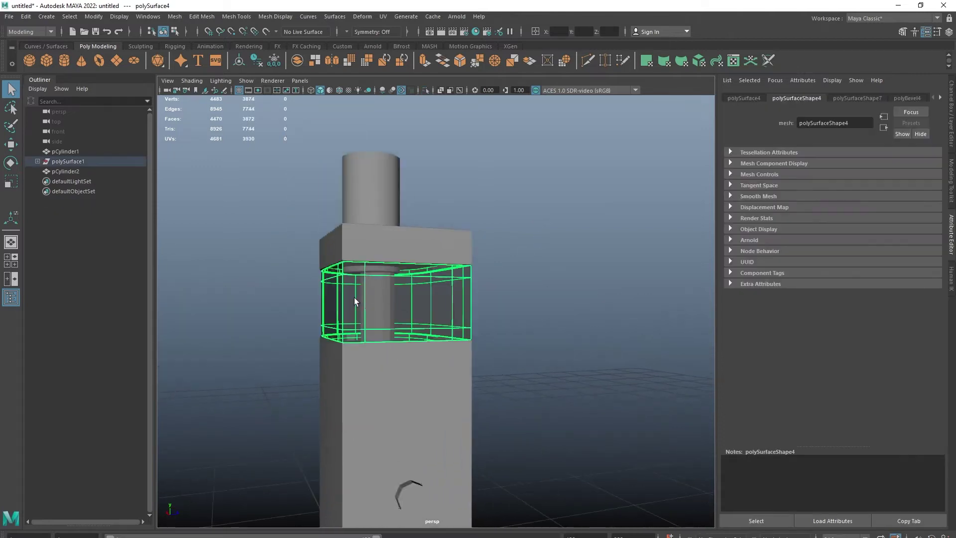
click(345, 312)
key(ctrl+1)
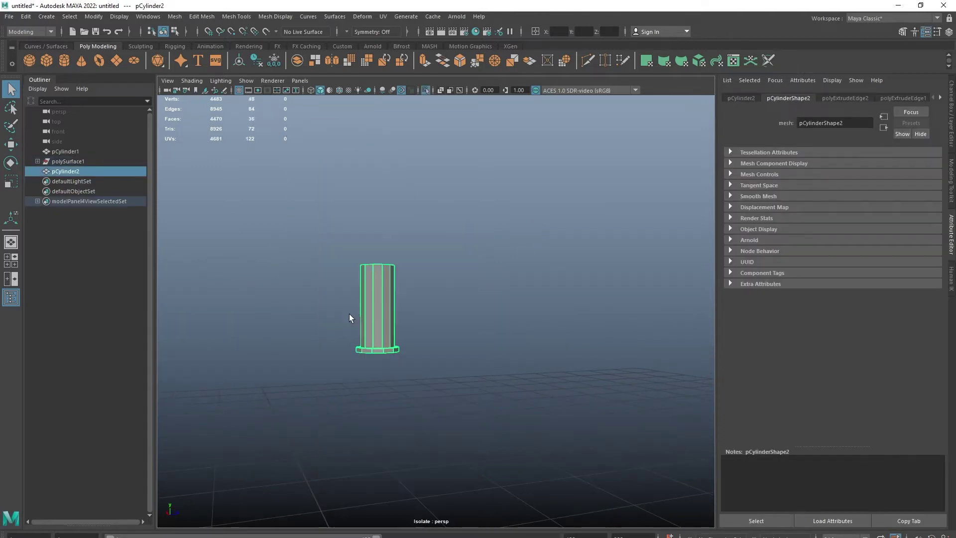
key(f)
right_drag(414, 251, 398, 169)
alt+middle_drag(419, 386, 419, 197)
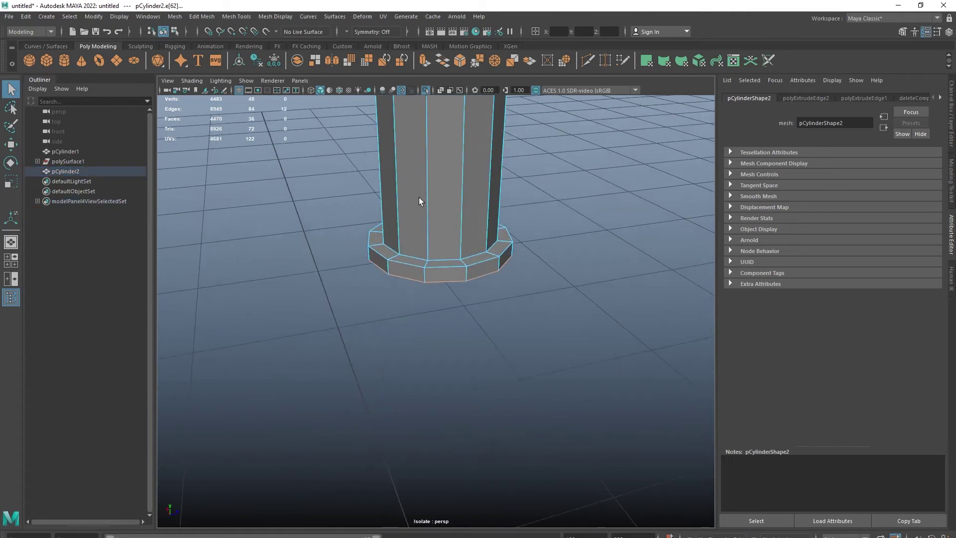
click(415, 258)
- Bevel the base edges with fraction 0.242 and 2 segments, redoing the first attempt
shift+right_drag(567, 269, 614, 269)
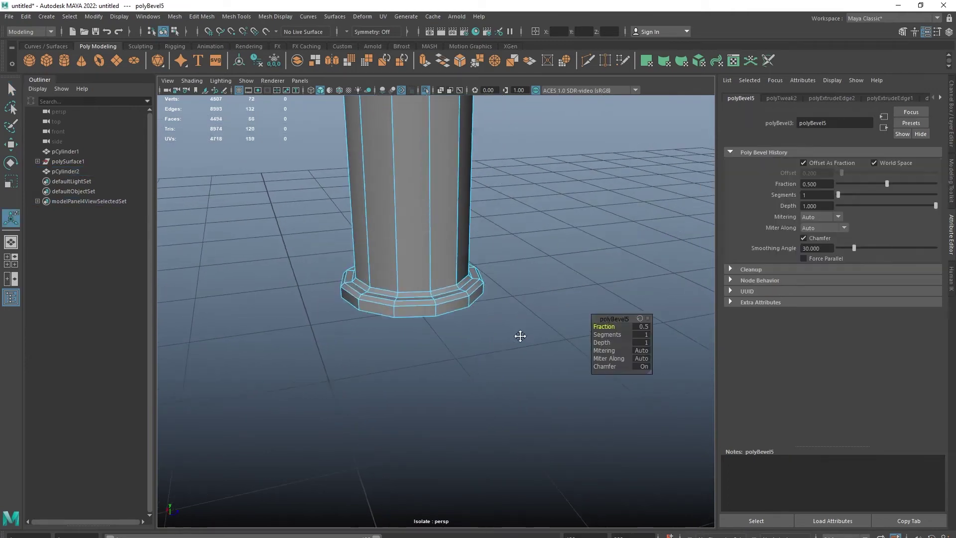
drag(604, 326, 497, 326)
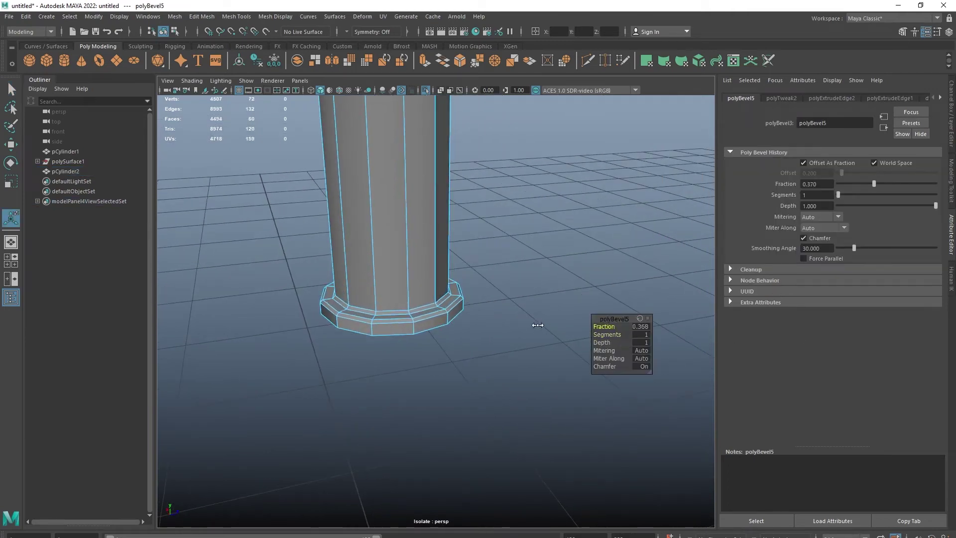
drag(608, 334, 623, 334)
key(ctrl+z)
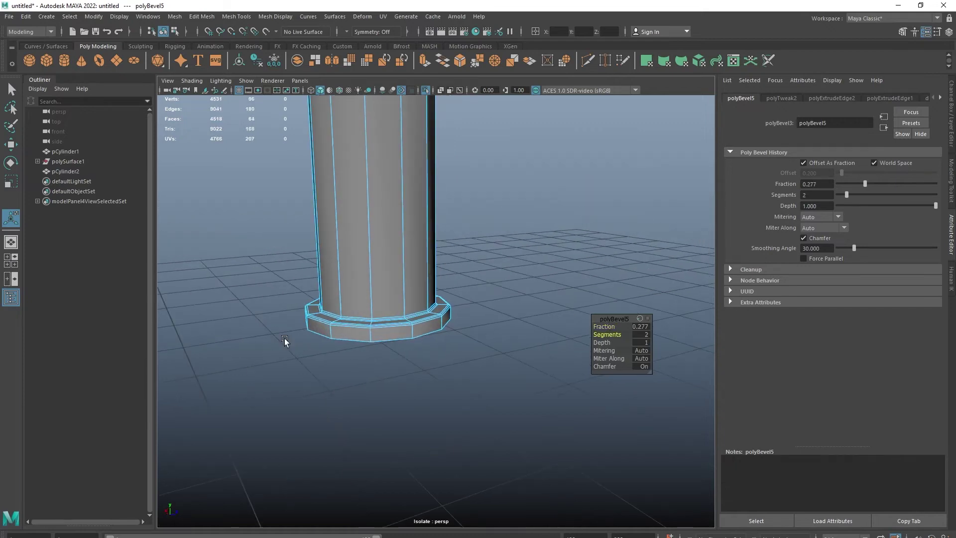
key(ctrl+z)
key(ctrl+z)
key(ctrl+b)
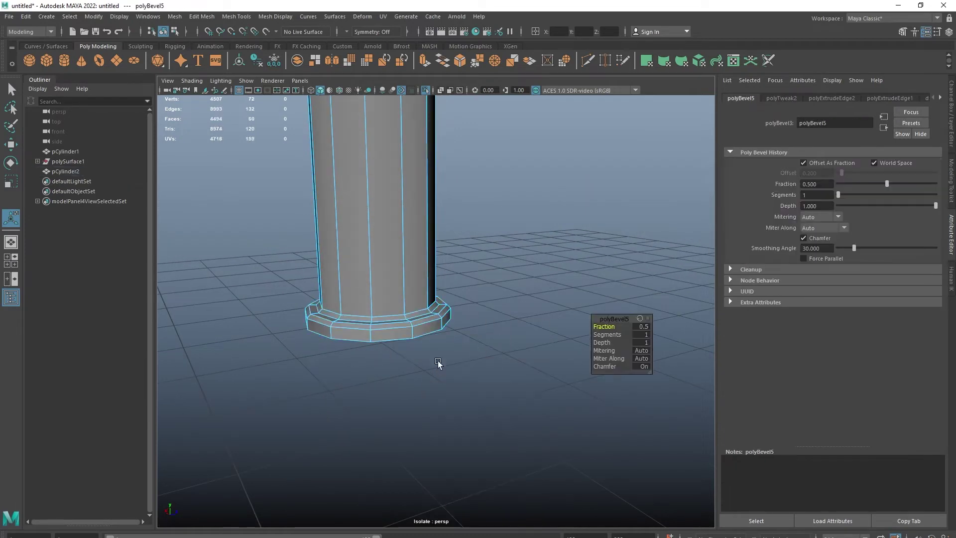
mouse_move(438, 363)
alt+mouse_down()
mouse_move(423, 316)
mouse_move(626, 331)
mouse_move(483, 328)
alt+mouse_up()
key(q)
scroll(388, 209, down, 5)
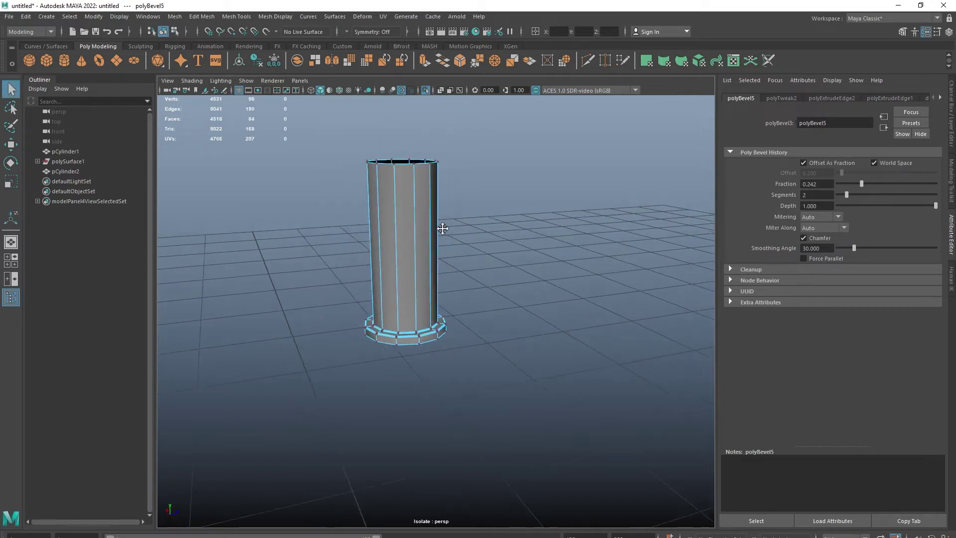
key(F8)
- Isolate the lower body block, polySurface2, and frame its front slot
key(ctrl+1)
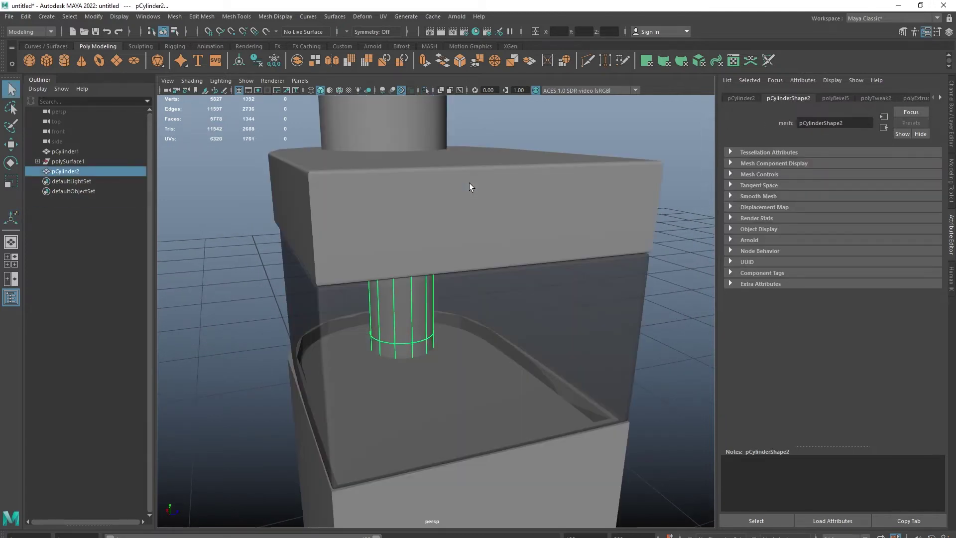
scroll(450, 390, down, 5)
click(446, 391)
scroll(446, 391, up, 5)
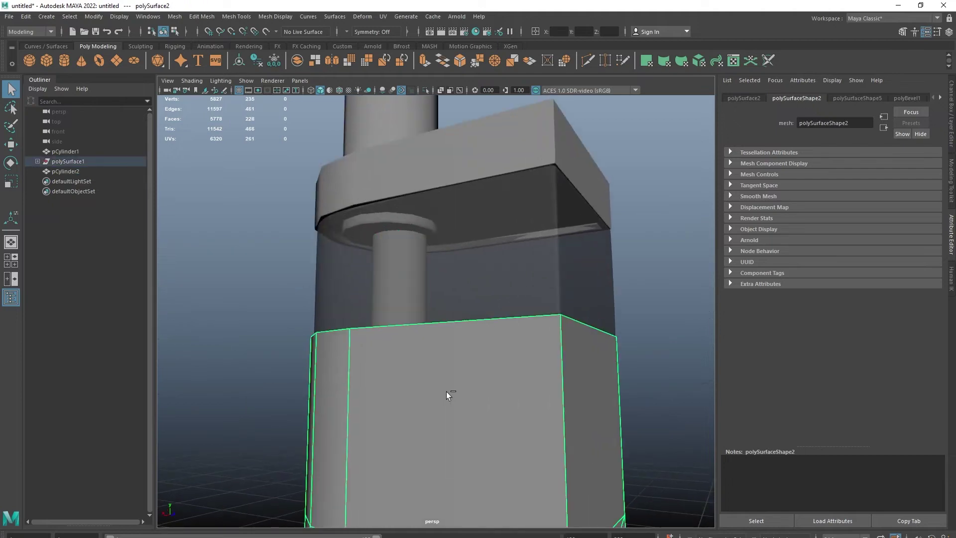
key(ctrl+1)
key(f)
scroll(489, 320, up, 5)
alt+middle_drag(489, 320, 433, 284)
scroll(432, 285, down, 5)
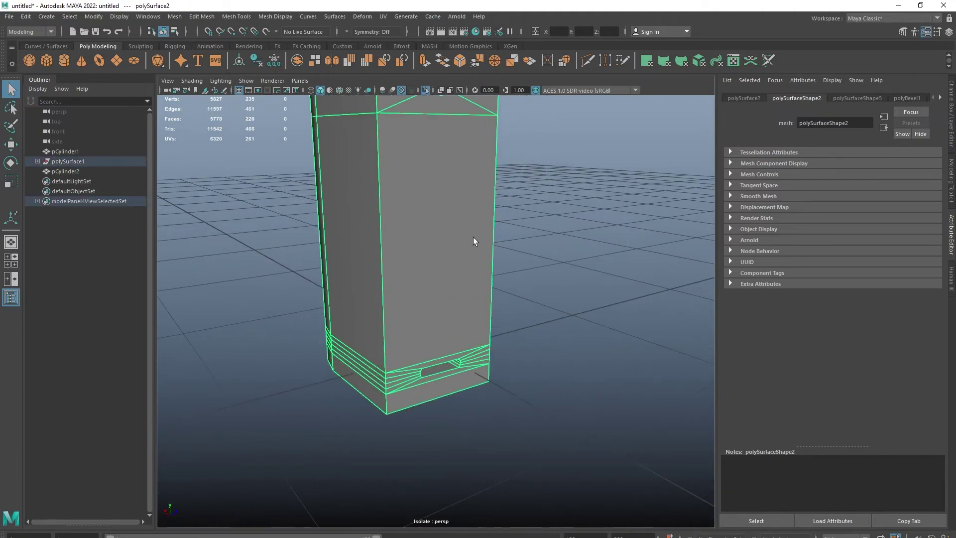
alt+drag(473, 239, 457, 277)
scroll(478, 359, up, 5)
scroll(385, 300, up, 3)
key(F10)
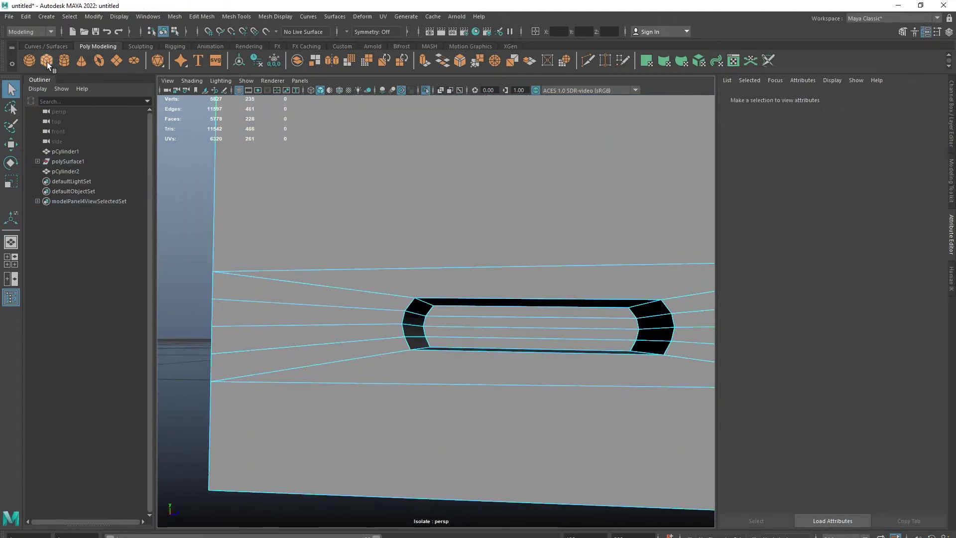
- Create a polygon cube, shrink it, and move its end vertices to fit the slot
click(47, 62)
mouse_move(488, 330)
mouse_down()
mouse_move(380, 284)
mouse_move(402, 346)
mouse_move(501, 293)
mouse_up()
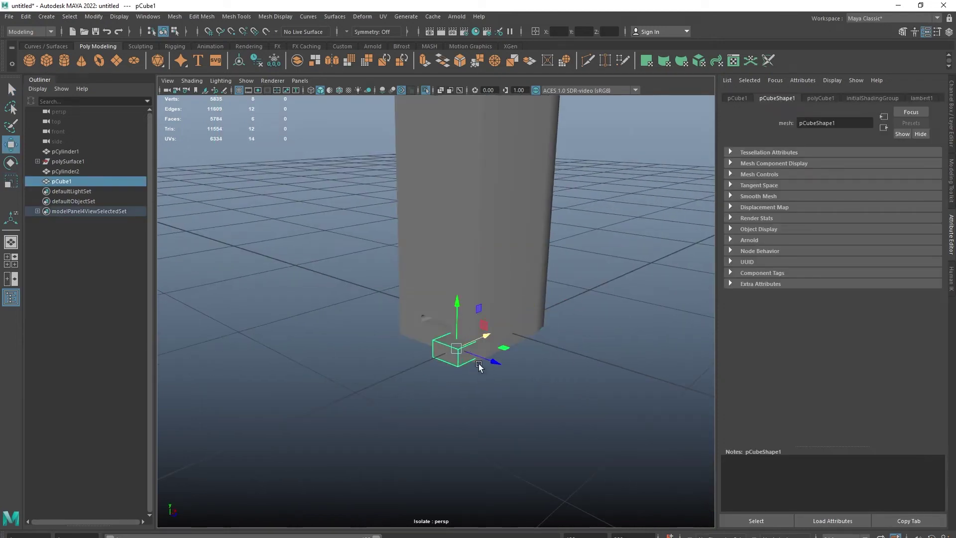
mouse_move(454, 348)
alt+mouse_down()
mouse_move(434, 262)
mouse_move(481, 352)
mouse_move(495, 215)
mouse_move(413, 306)
alt+mouse_up()
key(w)
key(F9)
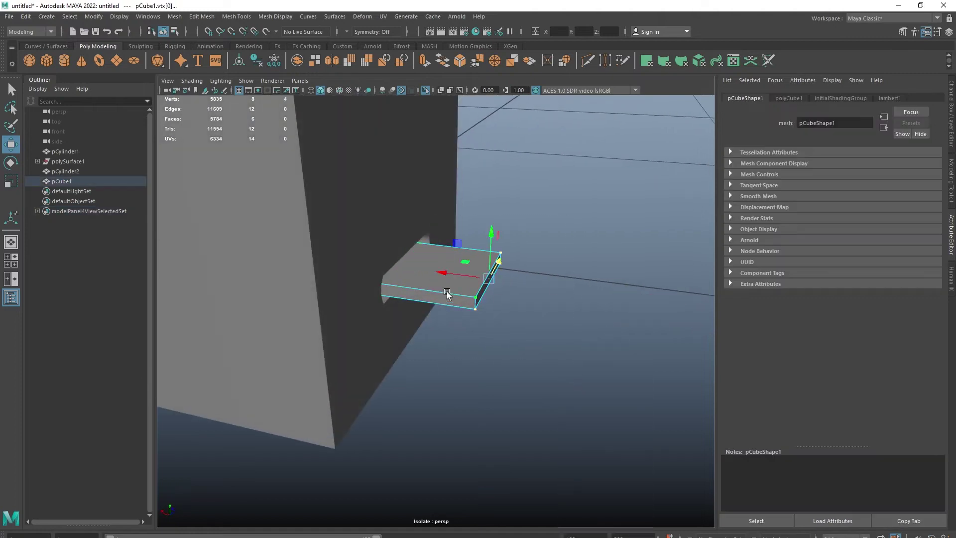
alt+drag(372, 257, 397, 299)
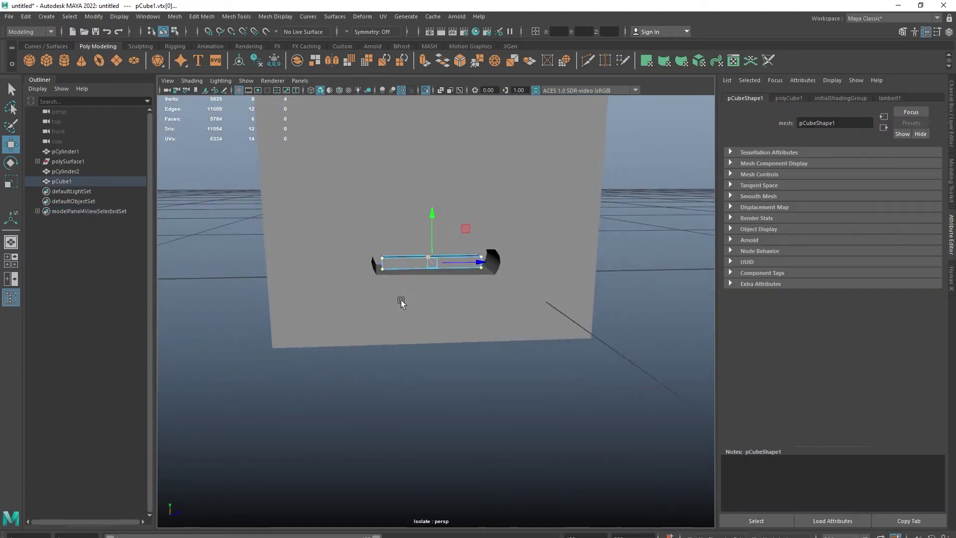
mouse_move(401, 300)
alt+right_down()
mouse_move(492, 309)
mouse_move(391, 309)
alt+right_up()
scroll(398, 319, down, 5)
scroll(274, 303, up, 3)
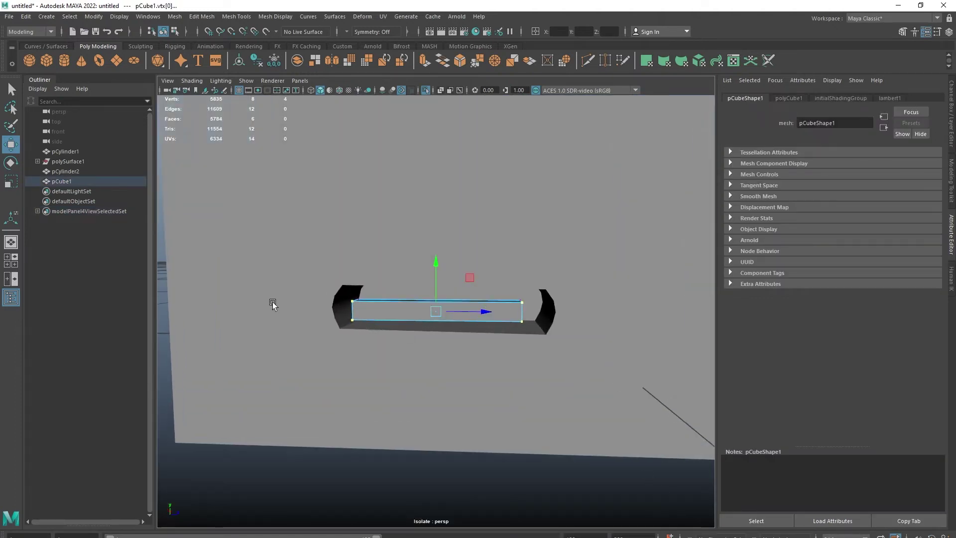
scroll(254, 311, down, 3)
right_drag(207, 292, 291, 269)
alt+drag(291, 268, 438, 320)
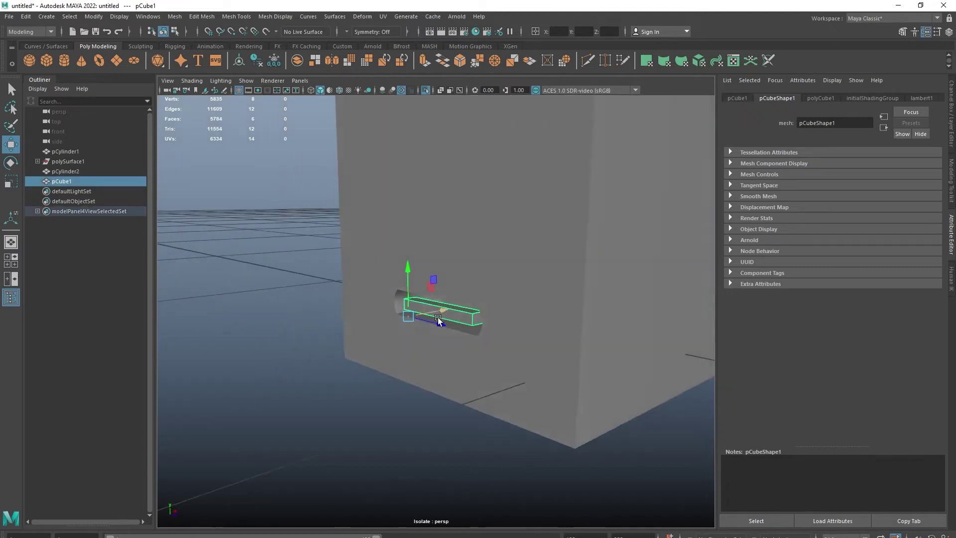
- Scale the slab thinner in Y, show the full model, and duplicate it as pCube2
click(308, 313)
click(421, 328)
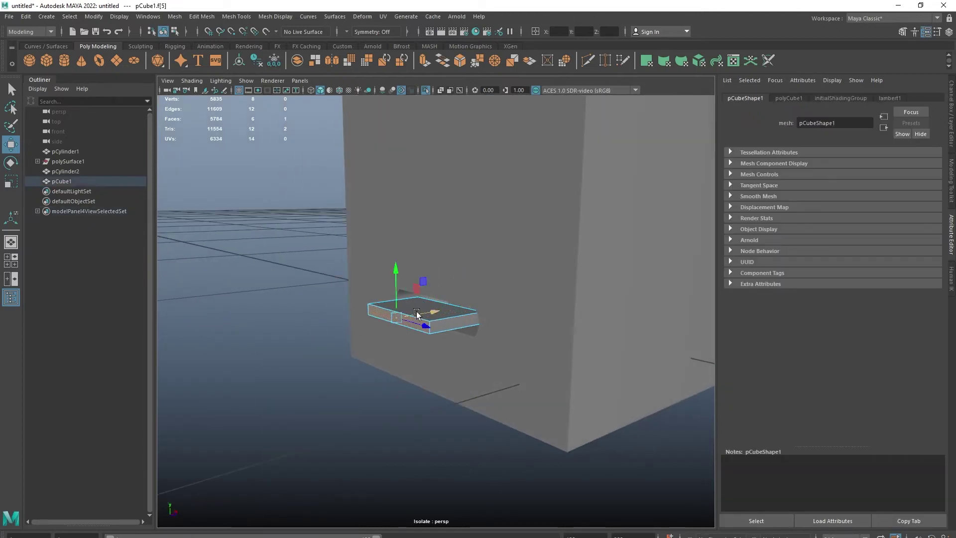
mouse_move(472, 310)
alt+mouse_down()
mouse_move(456, 342)
mouse_move(524, 334)
mouse_move(471, 343)
mouse_move(486, 338)
alt+mouse_up()
scroll(487, 338, up, 5)
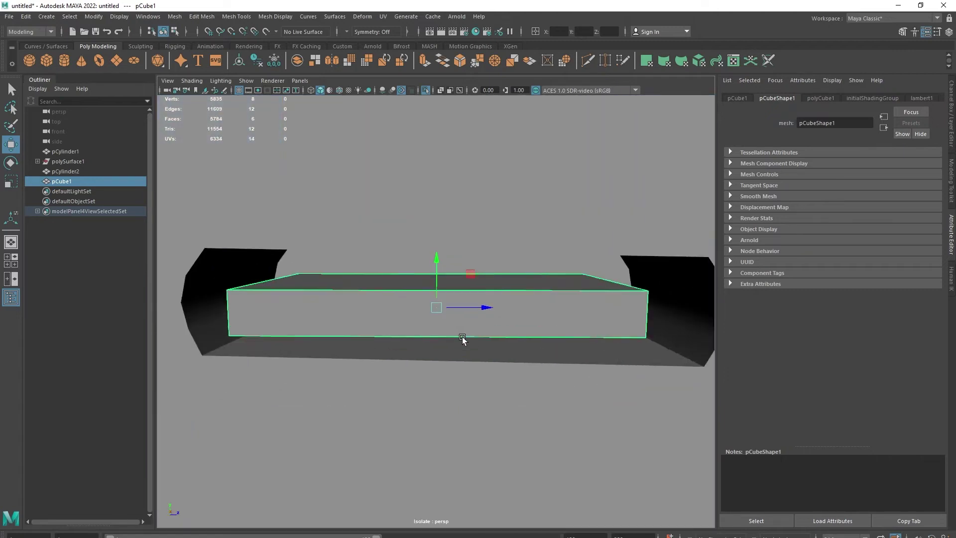
scroll(474, 300, up, 2)
drag(483, 268, 402, 333)
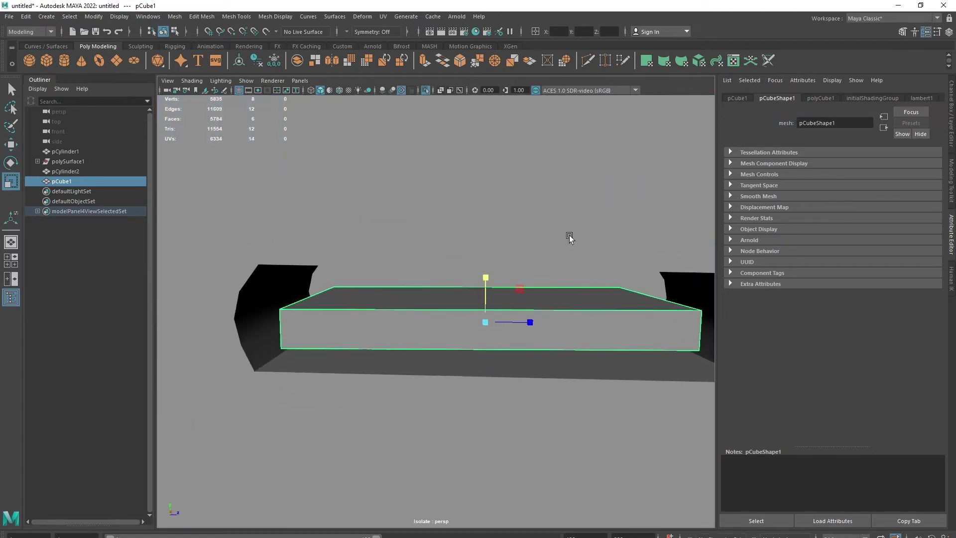
key(ctrl+1)
key(ctrl+1)
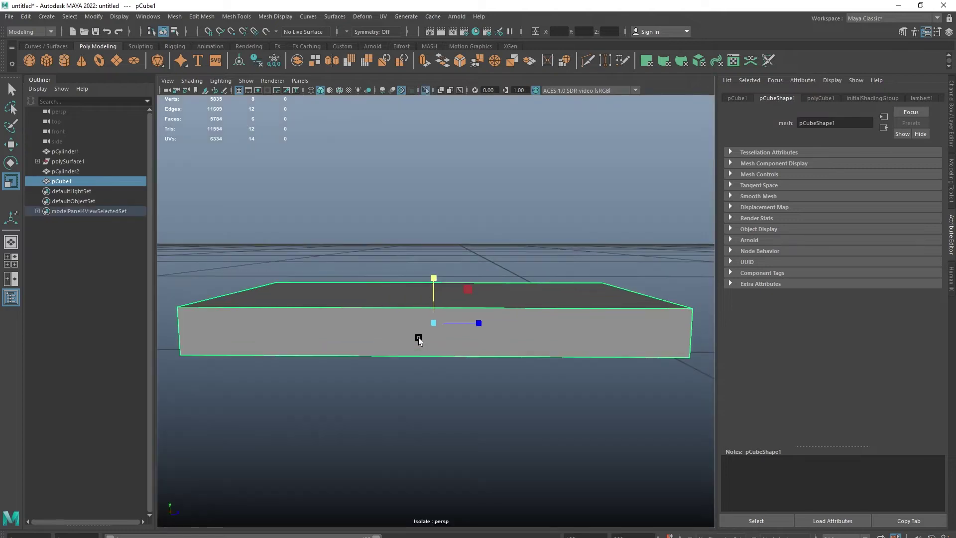
scroll(403, 343, down, 3)
alt+drag(390, 348, 453, 386)
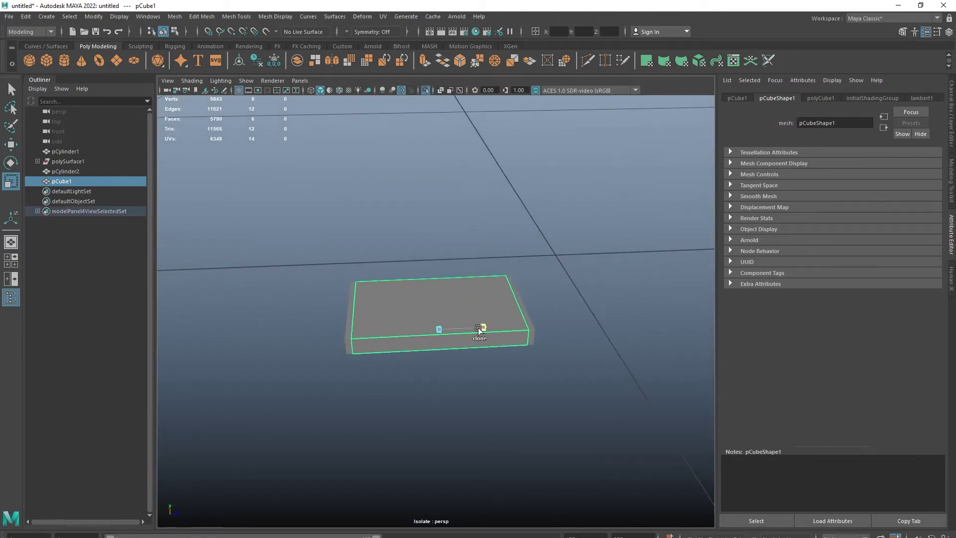
shift+drag(479, 328, 440, 289)
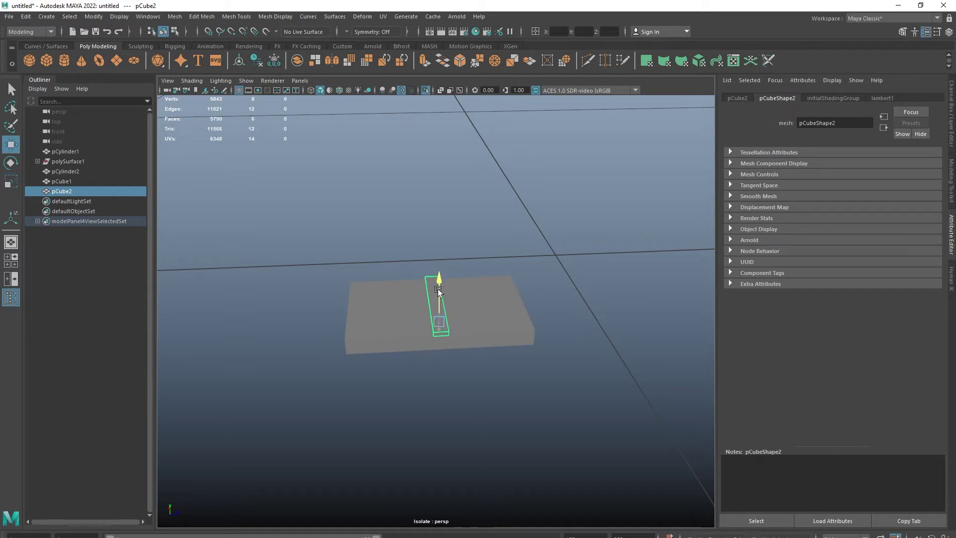
- Make the strip much thinner and bevel it at 0.245 fraction with chamfering off
scroll(405, 323, down, 3)
scroll(469, 363, up, 5)
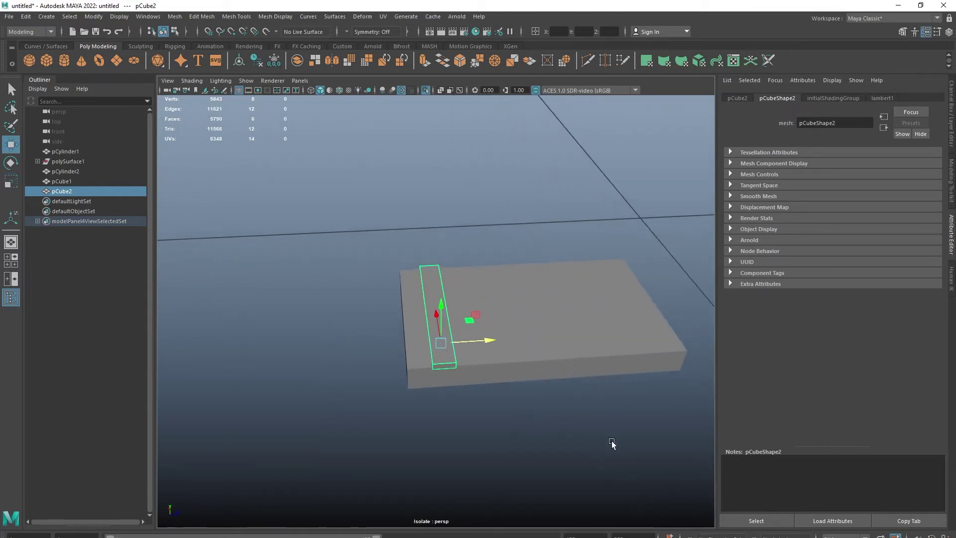
scroll(613, 442, up, 5)
scroll(442, 384, down, 3)
drag(476, 403, 447, 402)
scroll(447, 402, down, 5)
scroll(583, 436, up, 3)
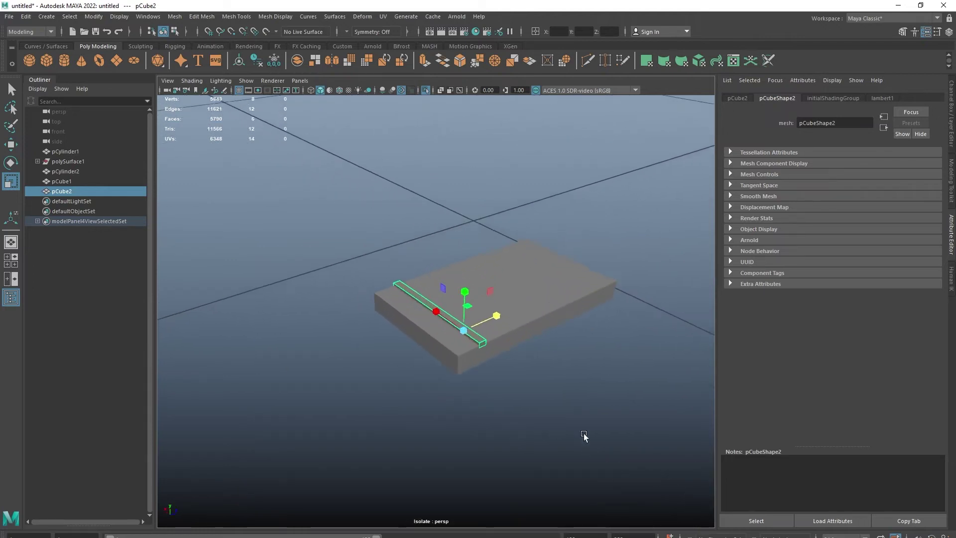
scroll(543, 416, up, 2)
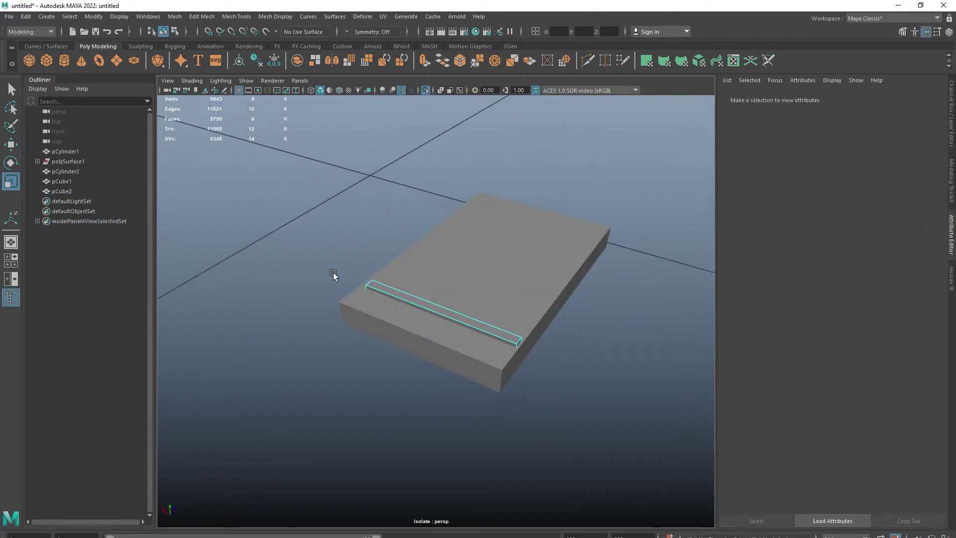
key(ctrl+b)
scroll(496, 329, up, 4)
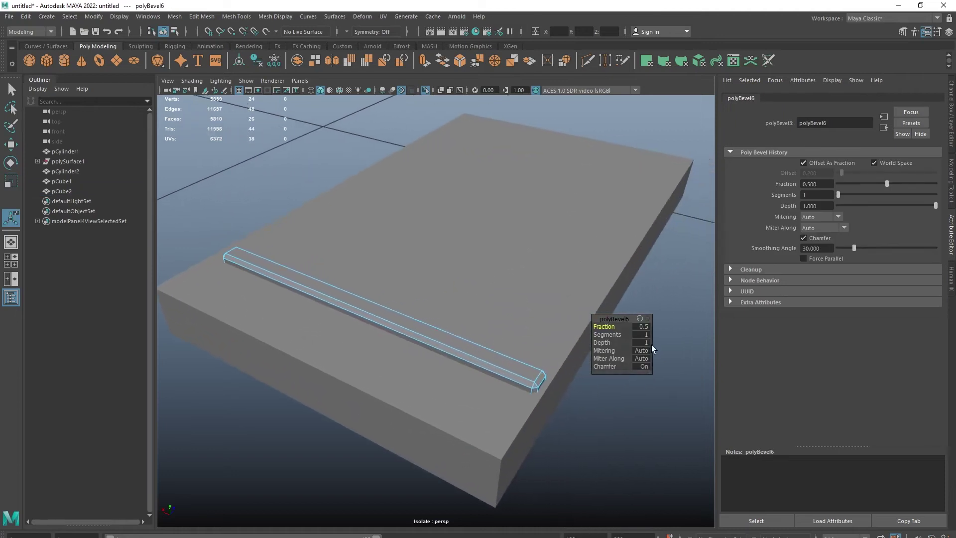
click(642, 366)
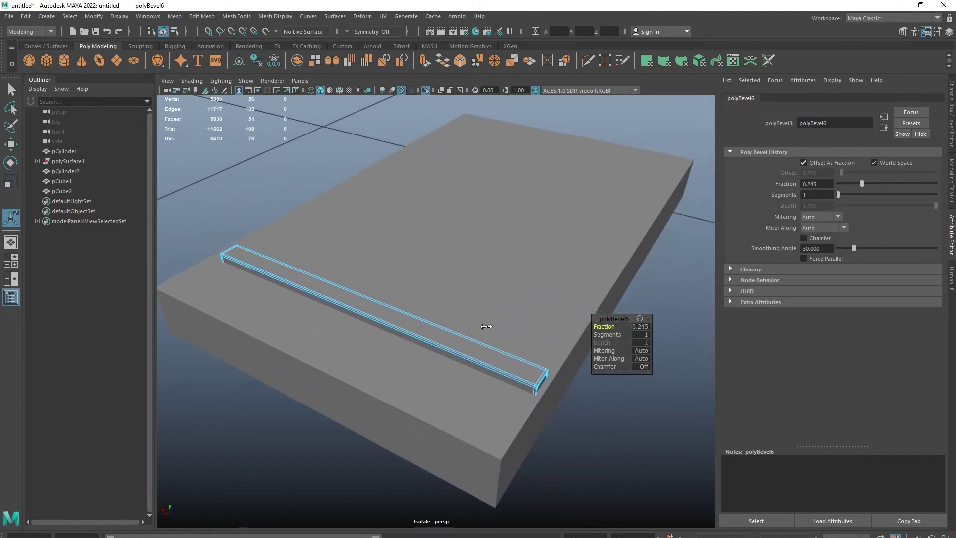
scroll(390, 348, down, 8)
click(514, 371)
- Duplicate the strip along X into evenly spaced copies, pCube3 through pCube9
click(438, 318)
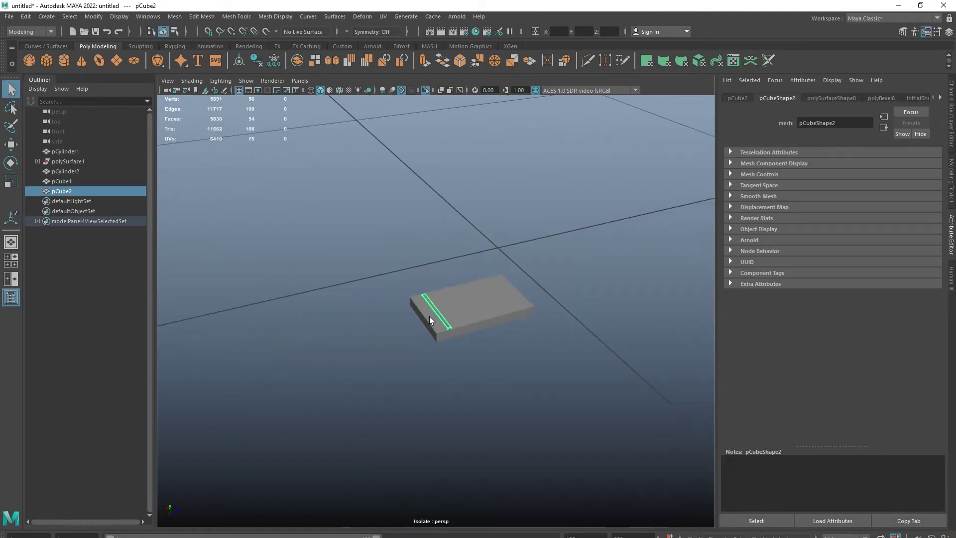
scroll(456, 351, up, 1)
scroll(457, 356, up, 2)
key(w)
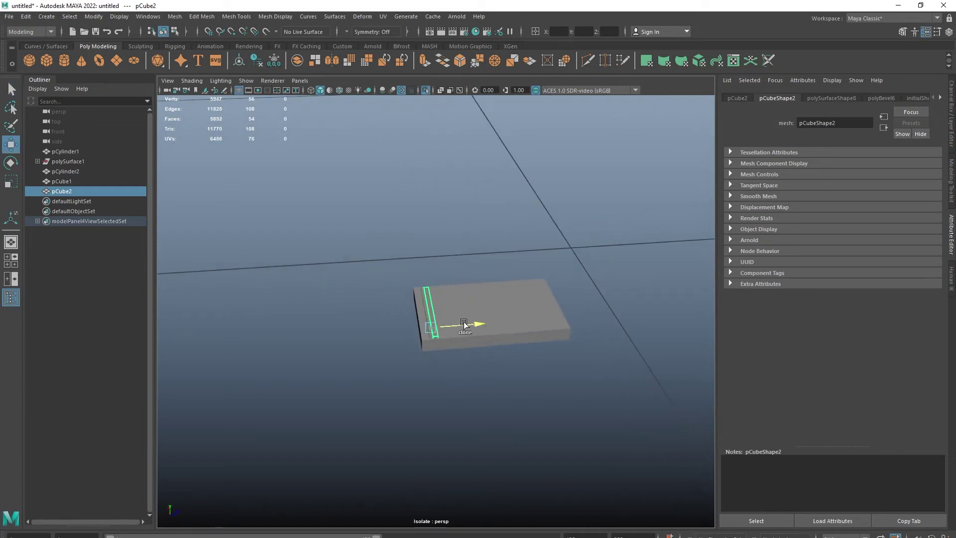
shift+drag(463, 324, 471, 326)
key(shift+d)
key(shift+d)
key(shift+d)
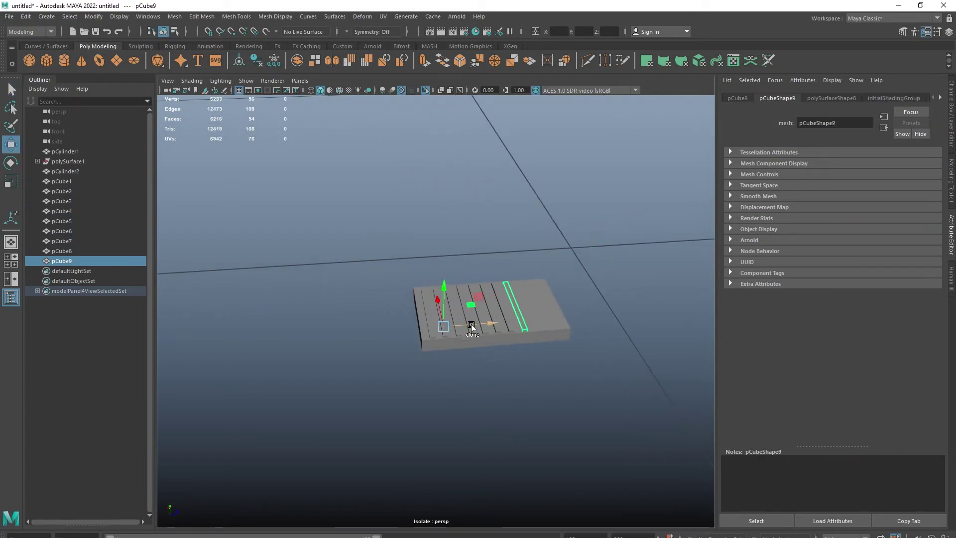
- Add more strip copies across the slab, extending the row to pCube12
key(shift+d)
key(shift+d)
key(shift+d)
alt+drag(471, 412, 263, 205)
click(467, 350)
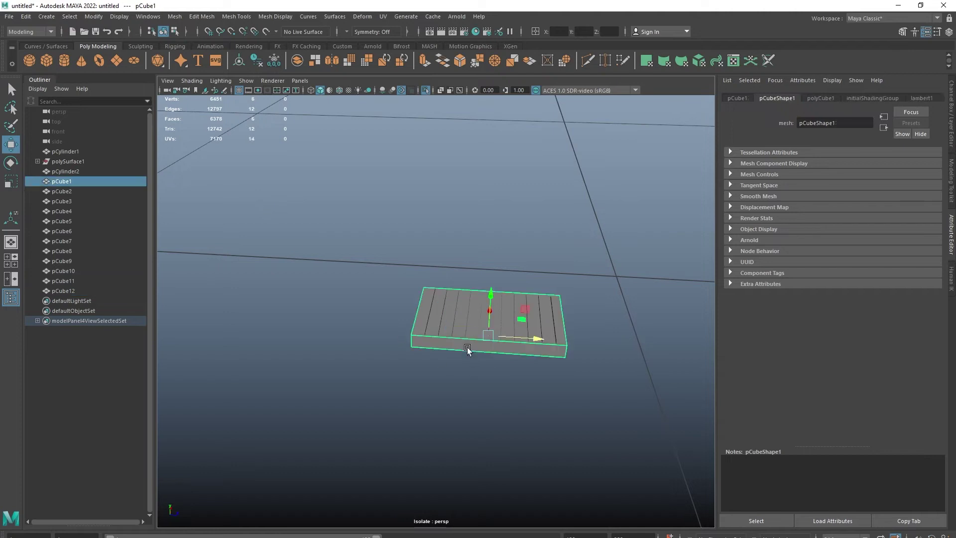
click(314, 220)
- Bevel the slab's edges with chamfer off and a narrow 0.479 fraction
click(423, 350)
shift+right_drag(423, 350, 465, 332)
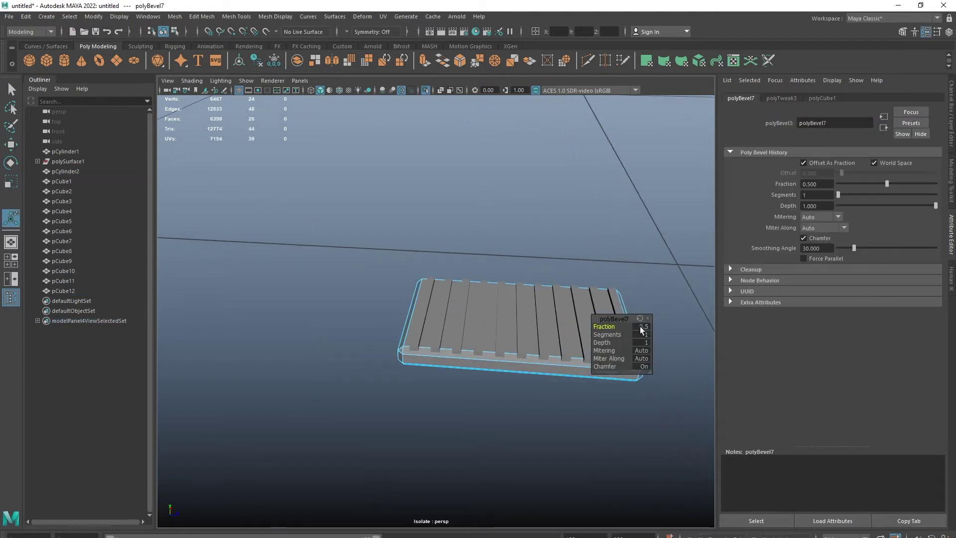
click(644, 366)
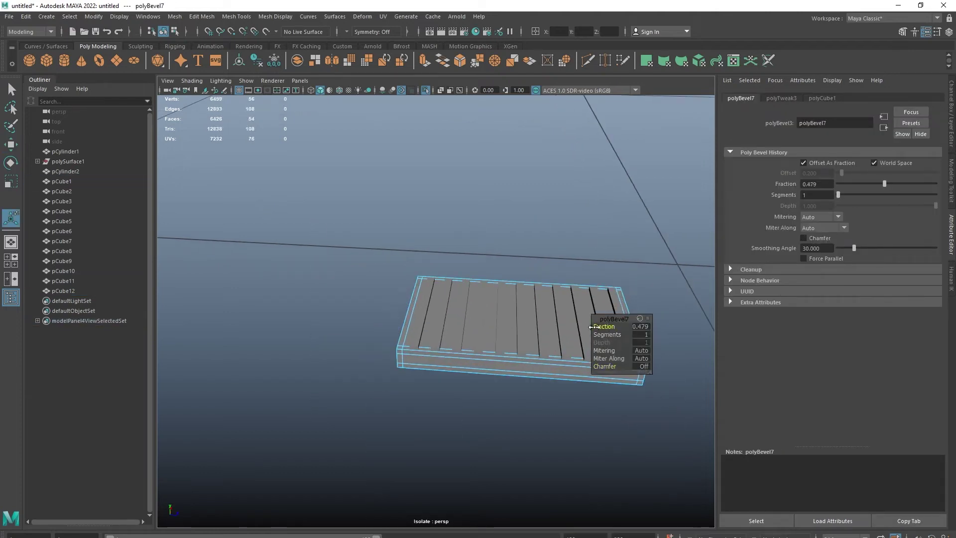
drag(593, 327, 509, 330)
drag(436, 335, 433, 336)
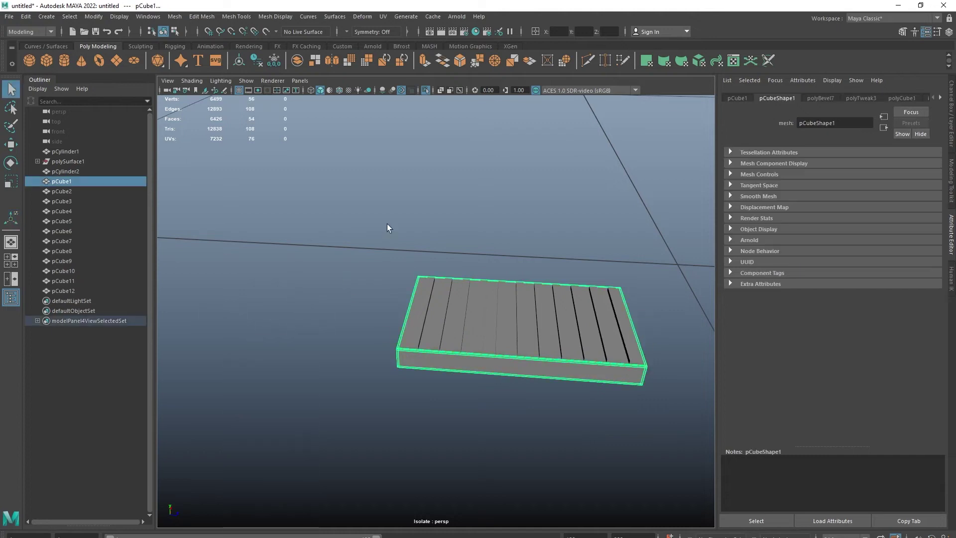
- Preview the slab and all strips in smooth mode 3
click(376, 317)
drag(376, 318, 728, 392)
key(3)
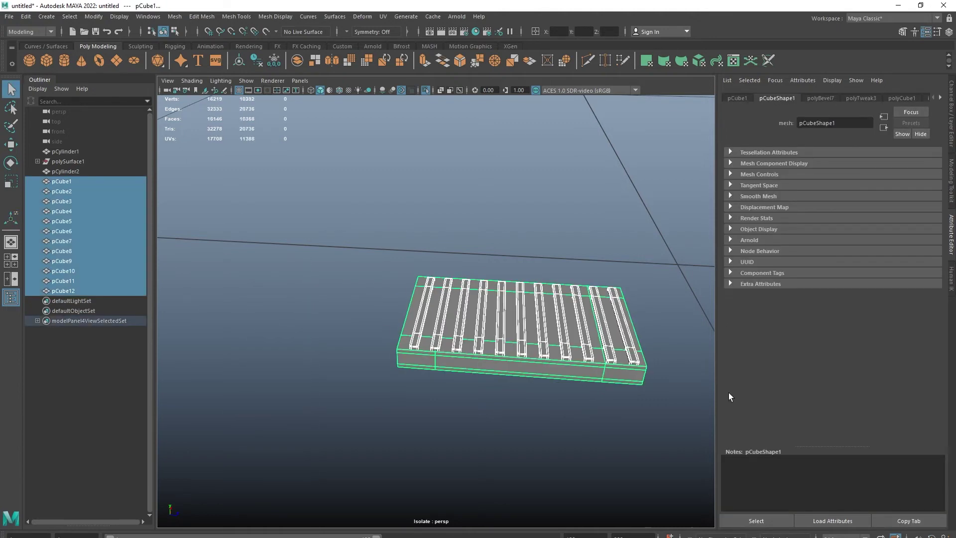
click(349, 342)
alt+drag(348, 342, 403, 348)
key(ctrl+1)
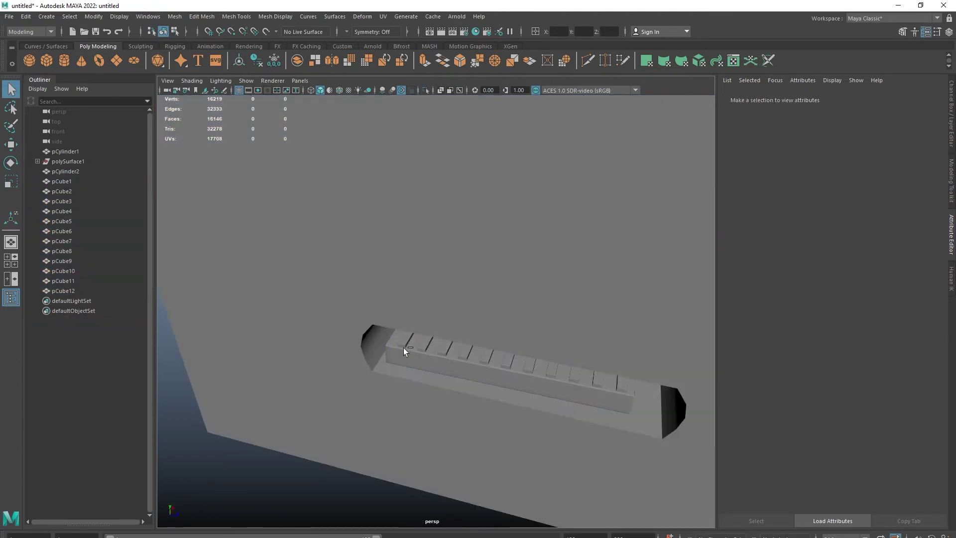
- Isolate and frame the tall bottle body, picking an edge on its top rim
click(455, 222)
mouse_move(454, 222)
alt+mouse_down()
mouse_move(420, 319)
mouse_move(415, 384)
alt+mouse_up()
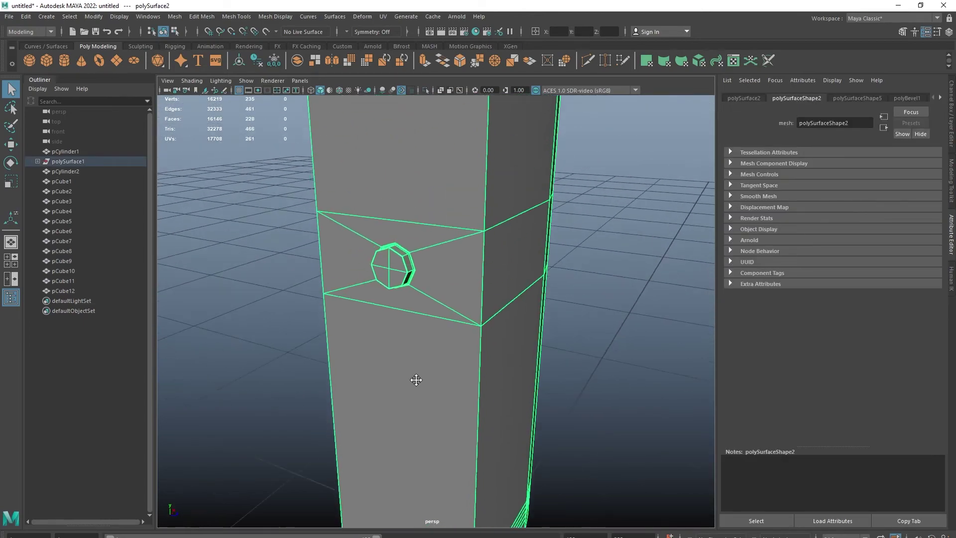
key(ctrl+1)
key(f)
alt+drag(488, 234, 426, 271)
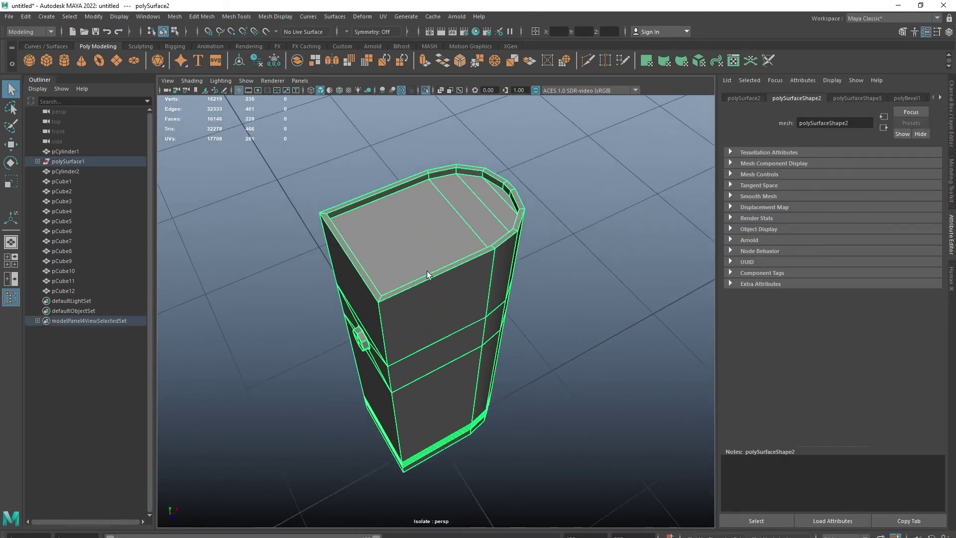
scroll(426, 271, up, 3)
right_drag(363, 273, 351, 216)
click(352, 223)
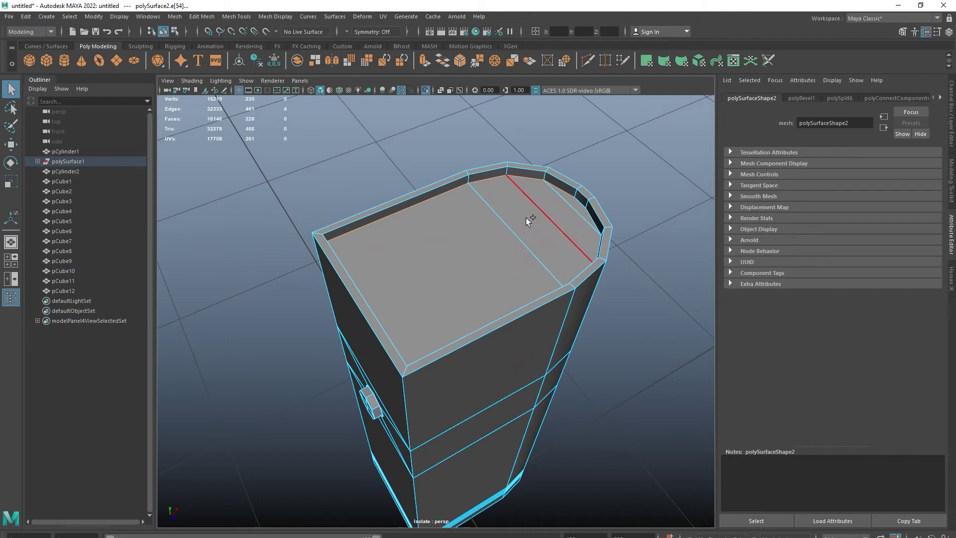
- Add top rim edges, a full edge loop and a side edge to the selection
shift+click(580, 203)
mouse_move(580, 202)
alt+mouse_down()
mouse_move(533, 299)
mouse_move(616, 234)
alt+mouse_up()
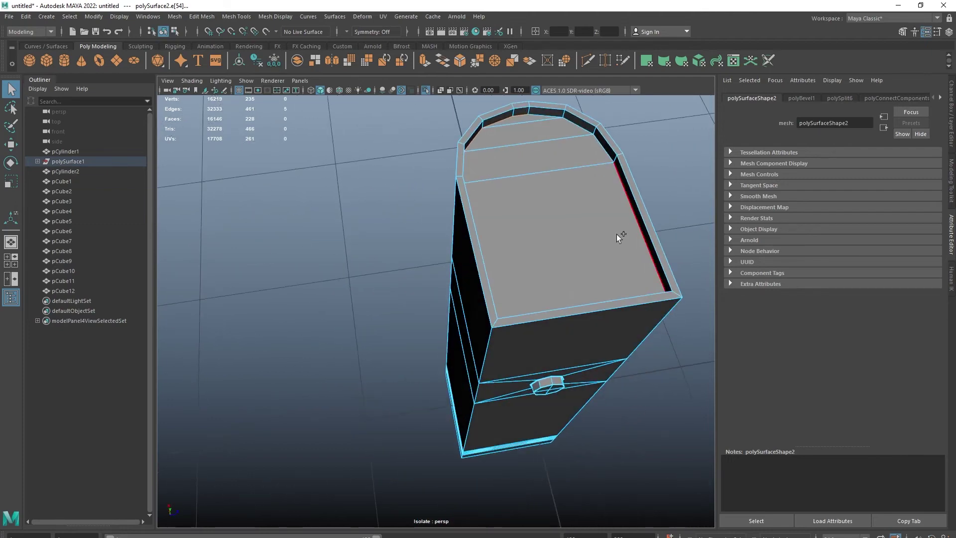
shift+double_click(597, 118)
mouse_move(597, 118)
alt+mouse_down()
mouse_move(572, 448)
mouse_move(526, 450)
mouse_move(528, 254)
mouse_move(483, 321)
alt+mouse_up()
shift+click(528, 254)
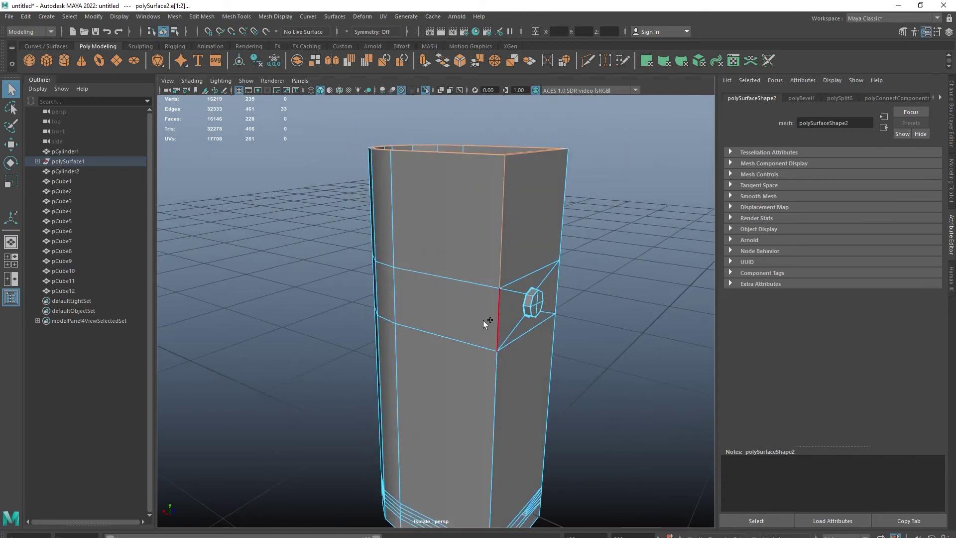
- Add another loop and the bottom edge, then convert the 52 edges to vertices
mouse_move(487, 423)
alt+mouse_down()
mouse_move(487, 320)
mouse_move(474, 417)
alt+mouse_up()
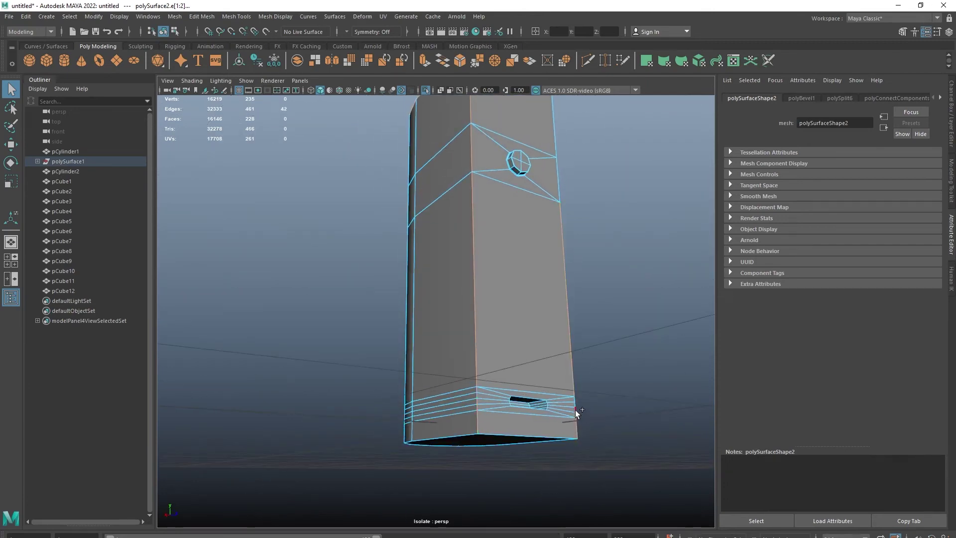
mouse_move(575, 410)
alt+mouse_down()
mouse_move(585, 424)
mouse_move(504, 331)
mouse_move(455, 307)
mouse_move(465, 335)
mouse_move(429, 303)
mouse_move(457, 187)
alt+mouse_up()
shift+double_click(513, 345)
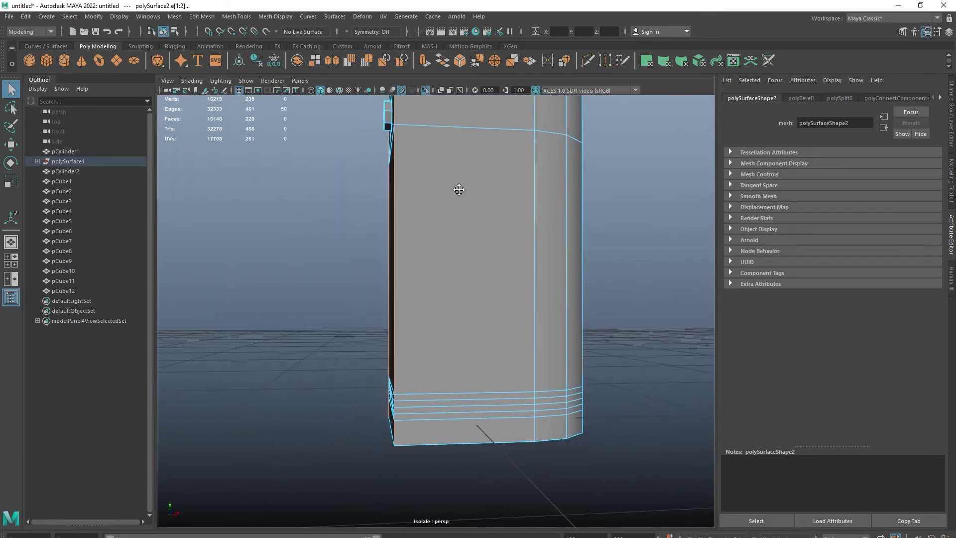
shift+click(420, 438)
mouse_move(421, 438)
alt+mouse_down()
mouse_move(583, 407)
mouse_move(447, 450)
mouse_move(516, 448)
mouse_move(318, 295)
alt+mouse_up()
key(ctrl+F9)
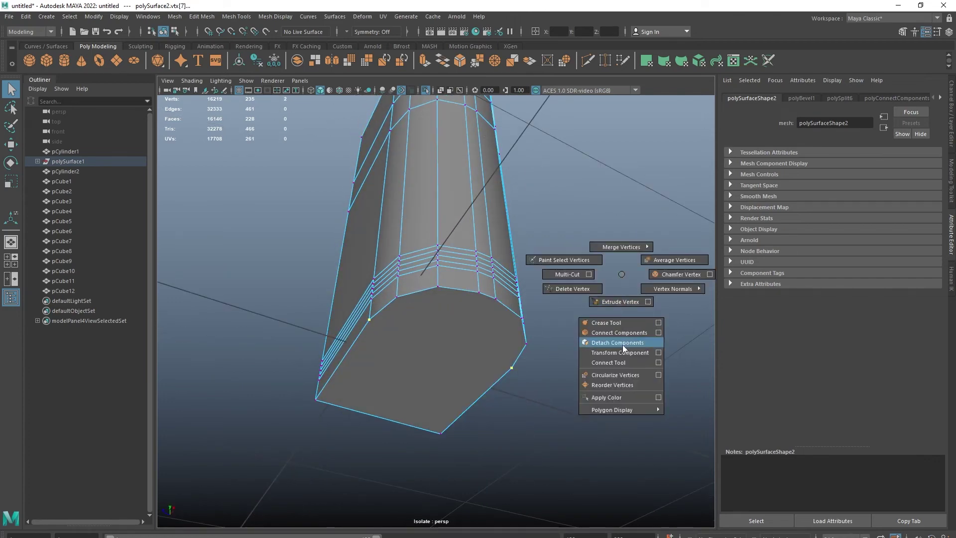
- Connect the selected vertices with new edges across the body's bottom face
shift+right_drag(620, 273, 622, 344)
alt+drag(529, 348, 454, 287)
shift+right_drag(479, 296, 374, 252)
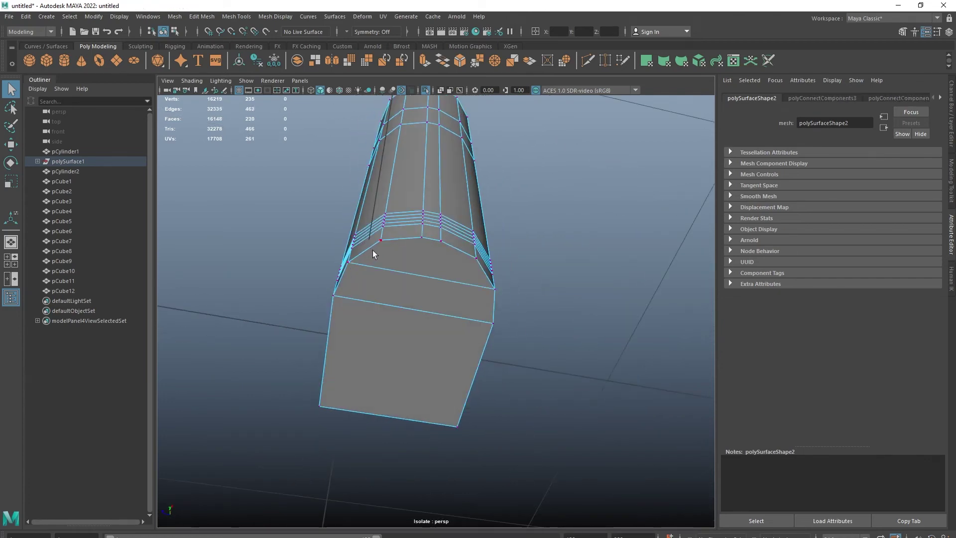
mouse_move(462, 271)
alt+mouse_down()
mouse_move(440, 331)
mouse_move(396, 344)
alt+mouse_up()
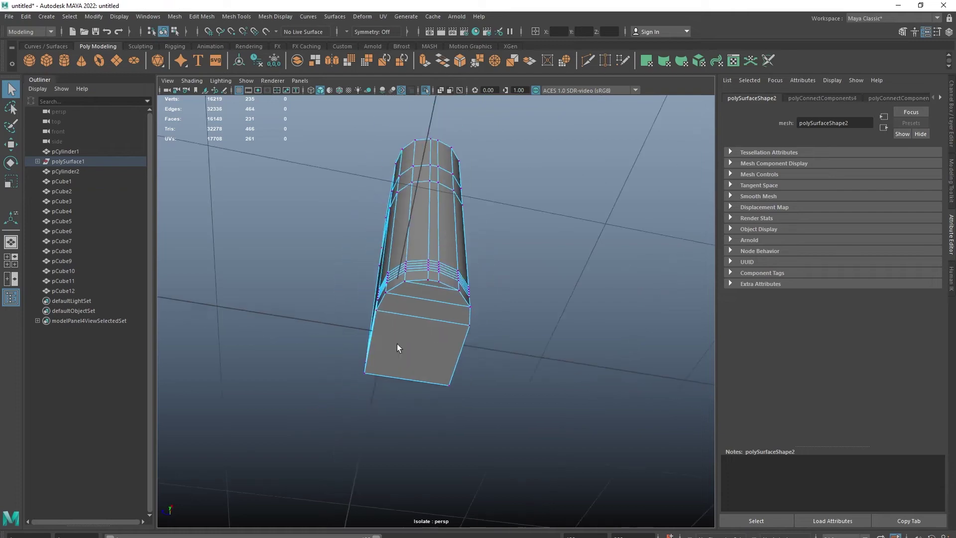
- Select a vertical edge loop plus the bottom edge ring and loops of the body
right_drag(455, 311, 455, 282)
alt+drag(455, 282, 508, 401)
scroll(435, 283, down, 3)
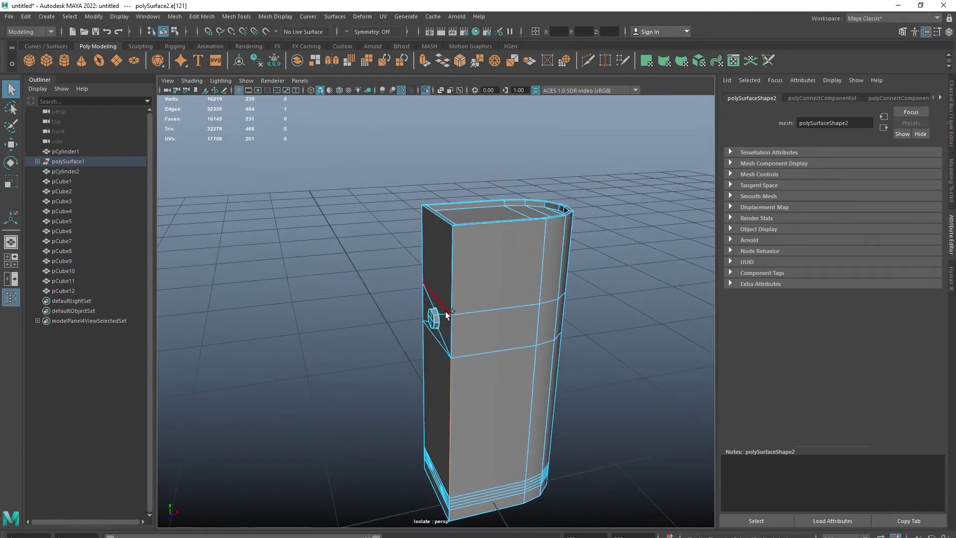
double_click(504, 329)
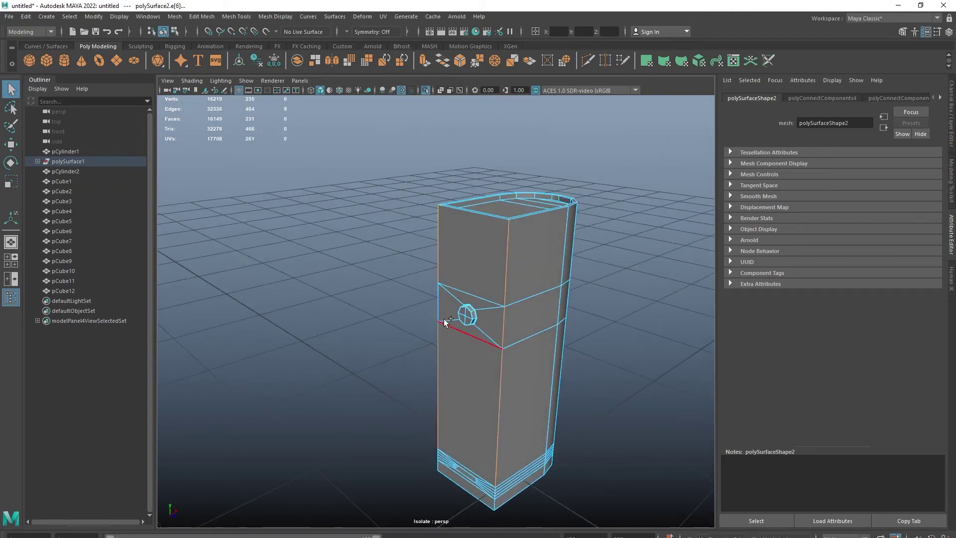
alt+drag(444, 323, 467, 477)
shift+double_click(477, 476)
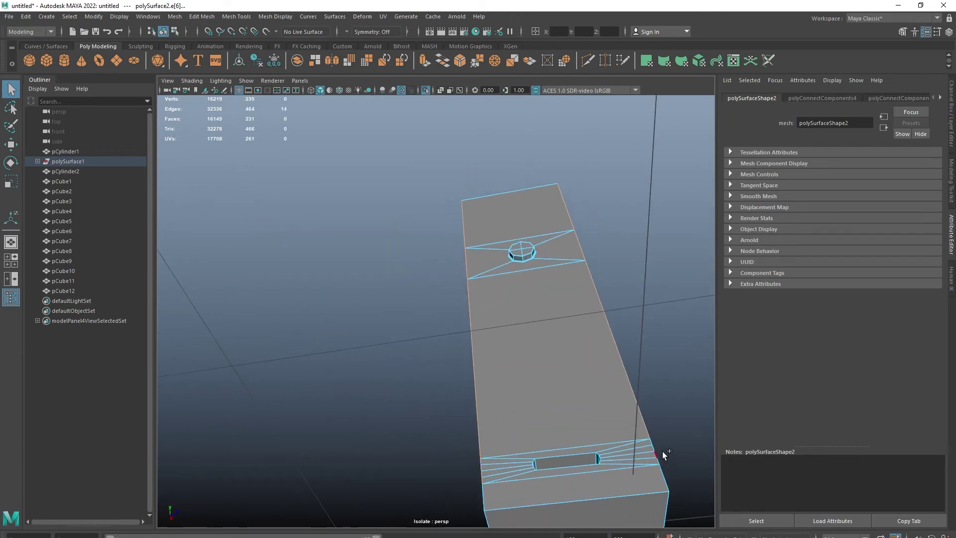
alt+drag(494, 498, 470, 434)
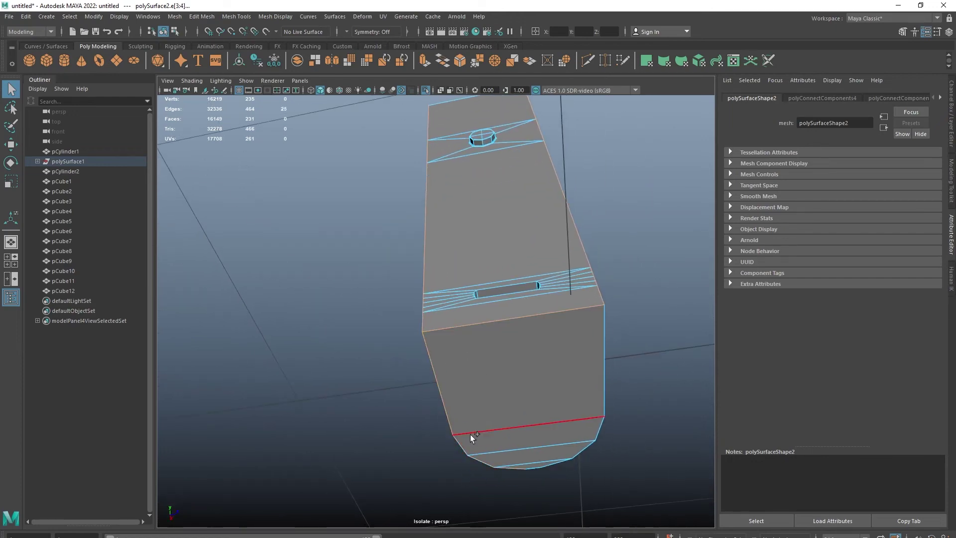
shift+double_click(541, 465)
shift+click(536, 469)
alt+drag(536, 469, 365, 336)
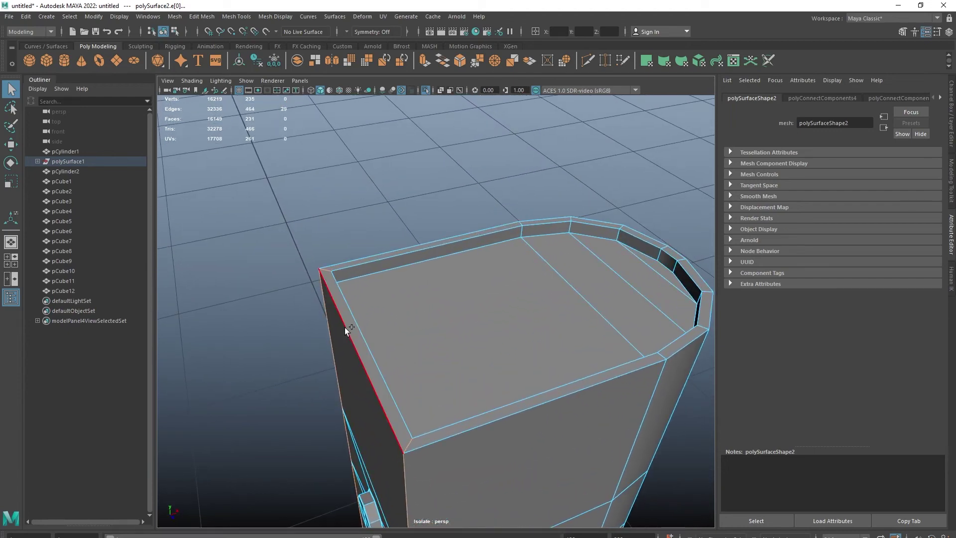
- Swap the top rim loop for the outer rim loop and add several rim edges
shift+double_click(345, 327)
ctrl+double_click(477, 432)
shift+double_click(441, 438)
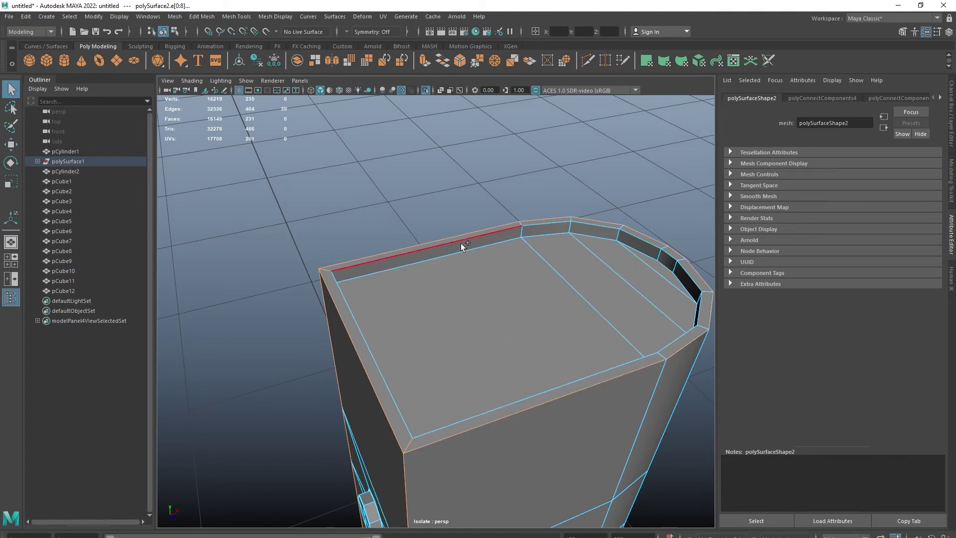
mouse_move(482, 265)
alt+mouse_down()
mouse_move(306, 230)
mouse_move(244, 341)
mouse_move(466, 365)
mouse_move(340, 176)
alt+mouse_up()
shift+click(294, 252)
shift+click(349, 211)
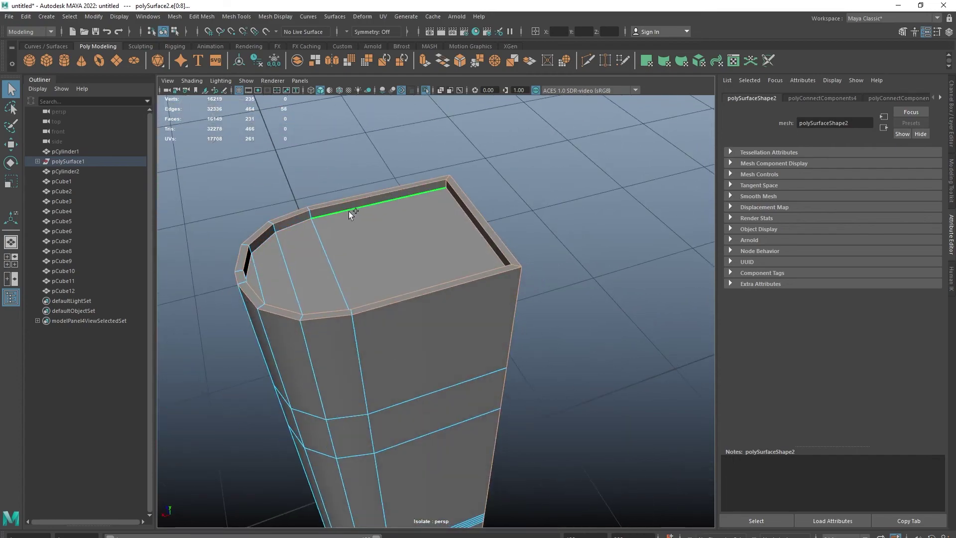
mouse_move(348, 212)
alt+mouse_down()
mouse_move(545, 309)
mouse_move(478, 279)
mouse_move(518, 345)
mouse_move(486, 267)
mouse_move(405, 377)
alt+mouse_up()
shift+click(338, 204)
- Add the slot's top and bottom edge loops and bevel them (0.5 fraction, one segment)
mouse_move(405, 378)
alt+right_down()
mouse_move(387, 365)
mouse_move(400, 358)
alt+right_up()
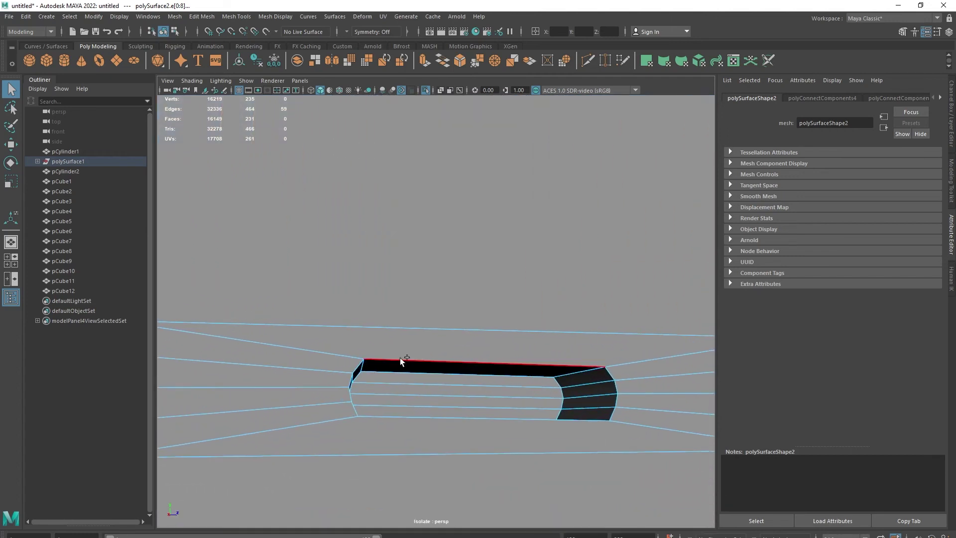
shift+double_click(399, 357)
alt+drag(393, 360, 319, 415)
shift+double_click(370, 433)
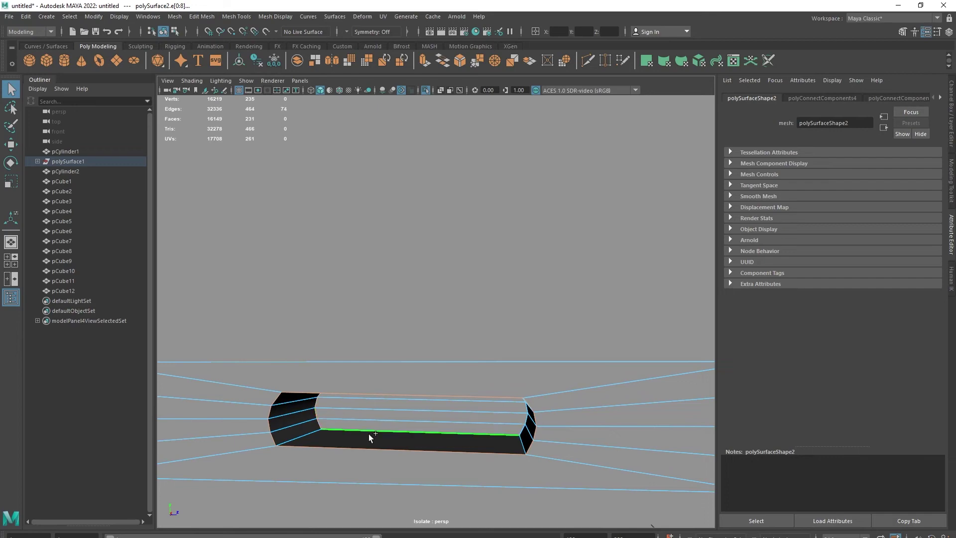
shift+double_click(519, 435)
mouse_move(519, 434)
alt+mouse_down()
mouse_move(463, 423)
mouse_move(571, 425)
mouse_move(576, 406)
mouse_move(657, 413)
mouse_move(642, 409)
alt+mouse_up()
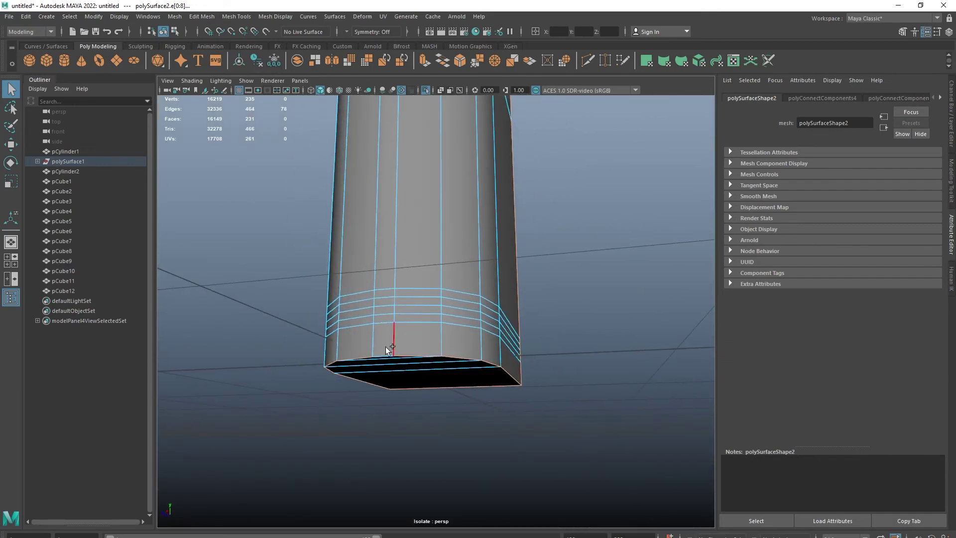
mouse_move(490, 370)
alt+mouse_down()
mouse_move(501, 347)
mouse_move(587, 359)
alt+mouse_up()
key(ctrl+b)
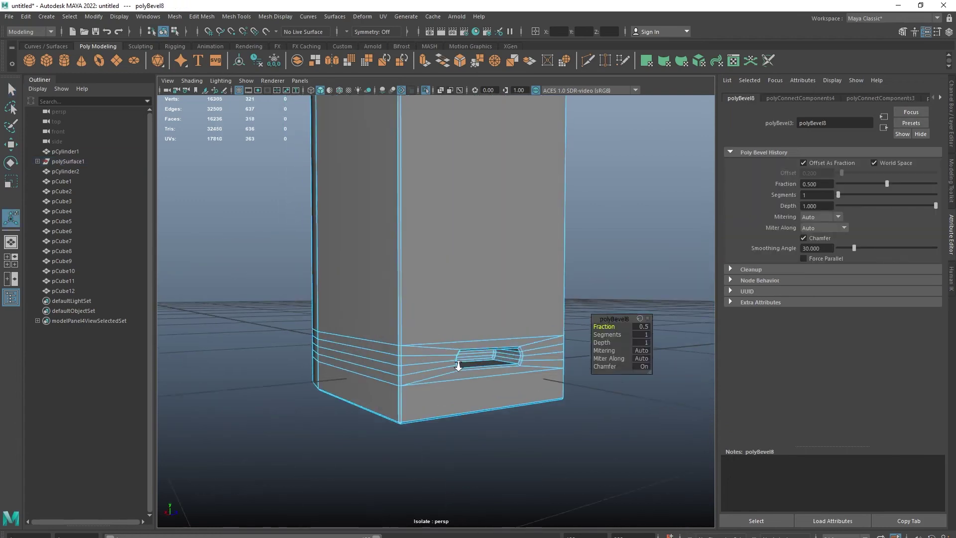
- Set the slot bevel to chamfer off with its fraction narrowed to about 0.269
scroll(602, 365, up, 3)
click(644, 368)
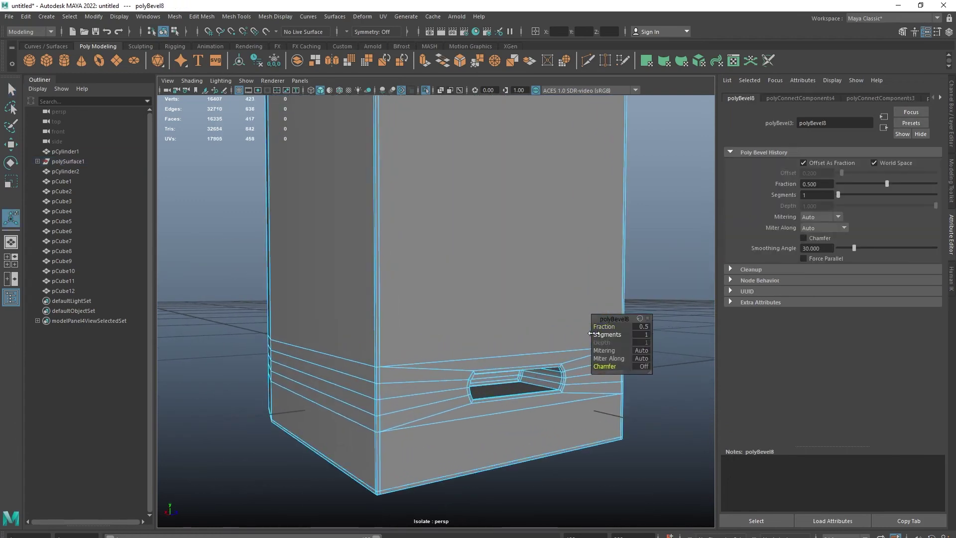
drag(593, 326, 532, 323)
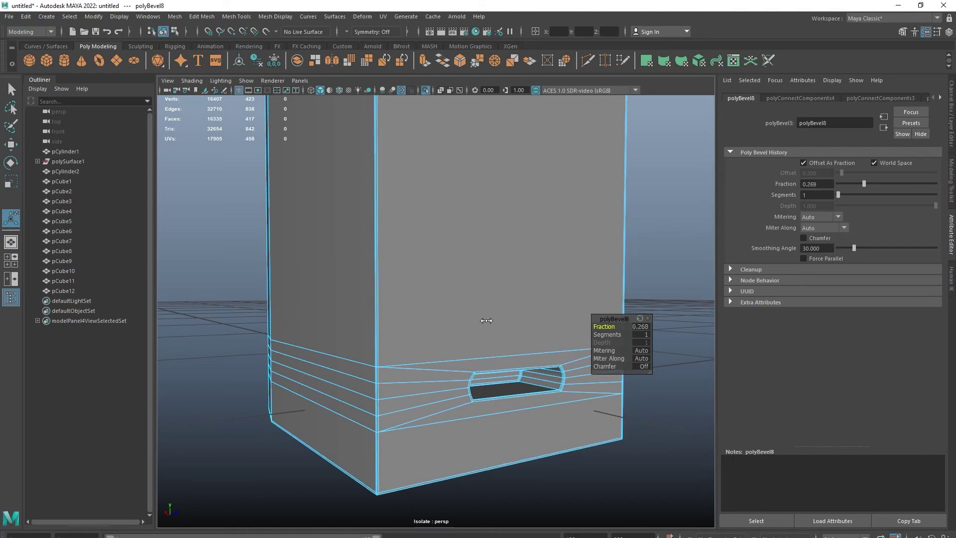
- Return to object mode, reselect the body and zoom the view toward the slot
key(F8)
scroll(447, 241, down, 5)
scroll(524, 419, up, 5)
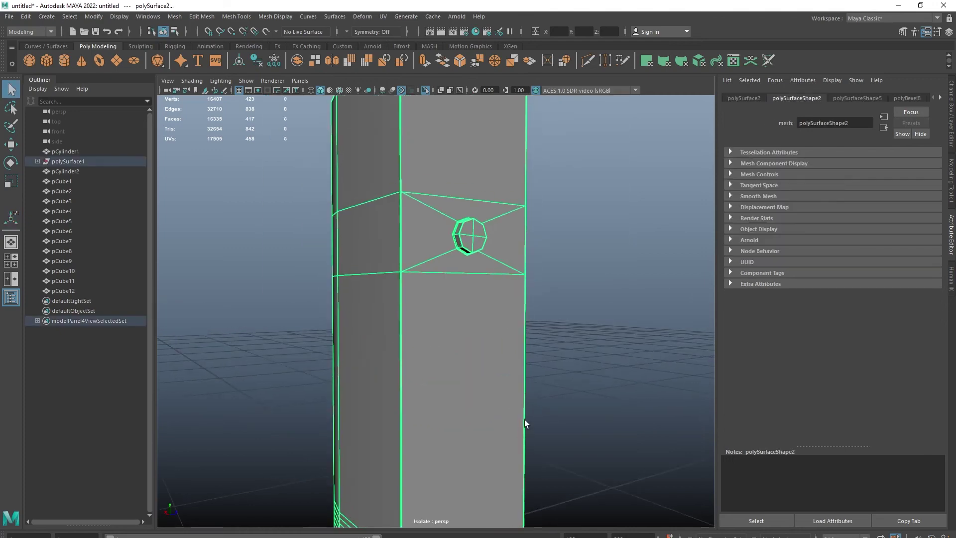
scroll(509, 364, down, 5)
click(525, 397)
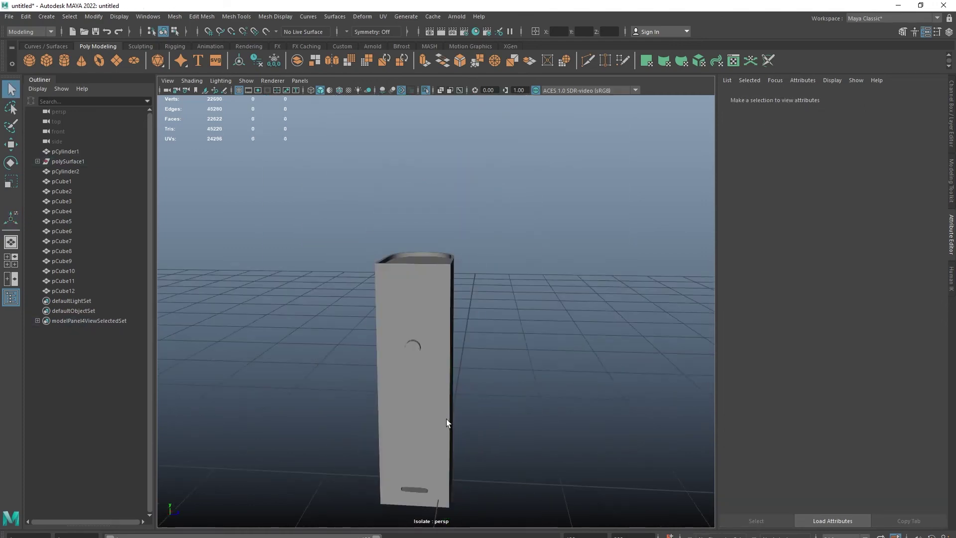
scroll(446, 419, up, 5)
scroll(475, 374, up, 3)
click(516, 296)
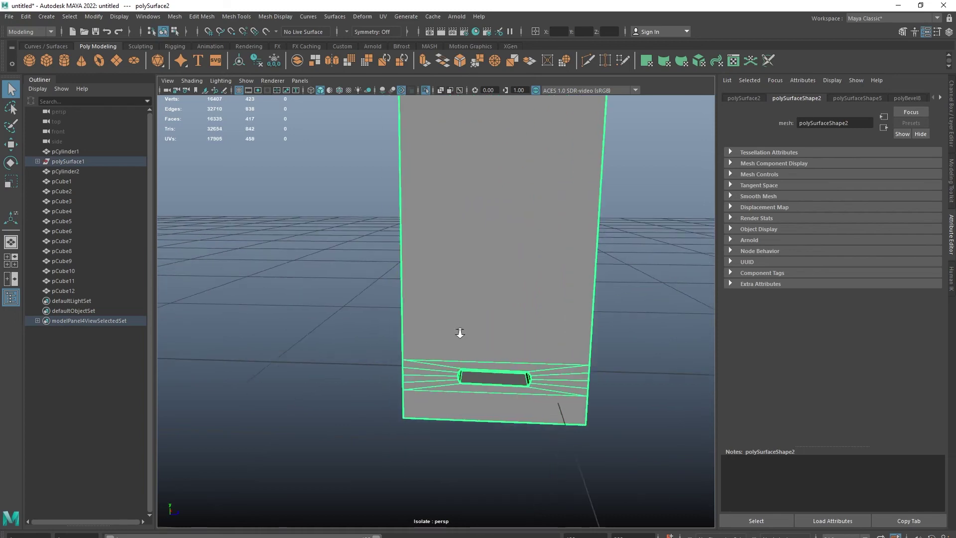
scroll(461, 331, up, 5)
mouse_move(491, 373)
alt+mouse_down()
mouse_move(437, 367)
mouse_move(472, 362)
mouse_move(650, 95)
alt+mouse_up()
scroll(497, 384, up, 5)
scroll(487, 373, down, 3)
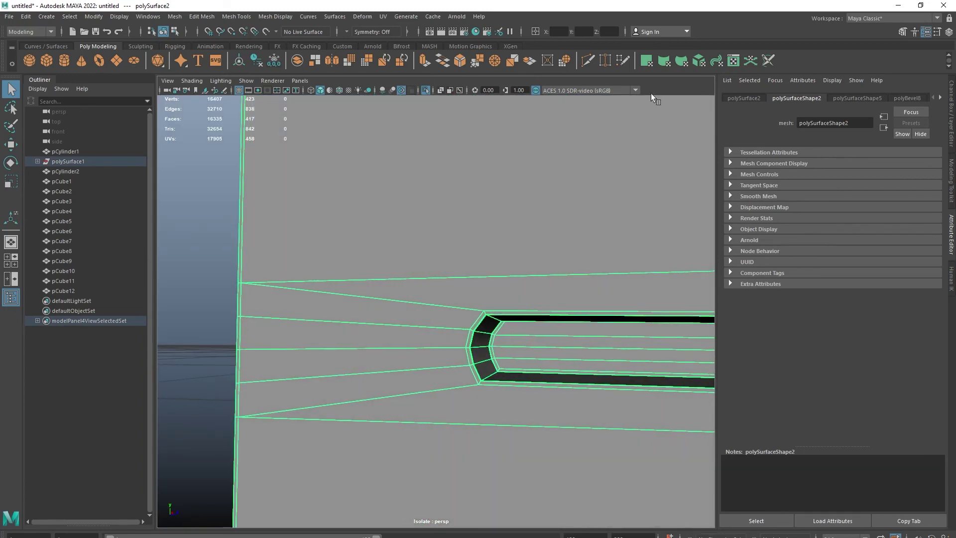
- Multi-Cut a new edge across the slot corner
click(901, 32)
click(850, 373)
click(567, 322)
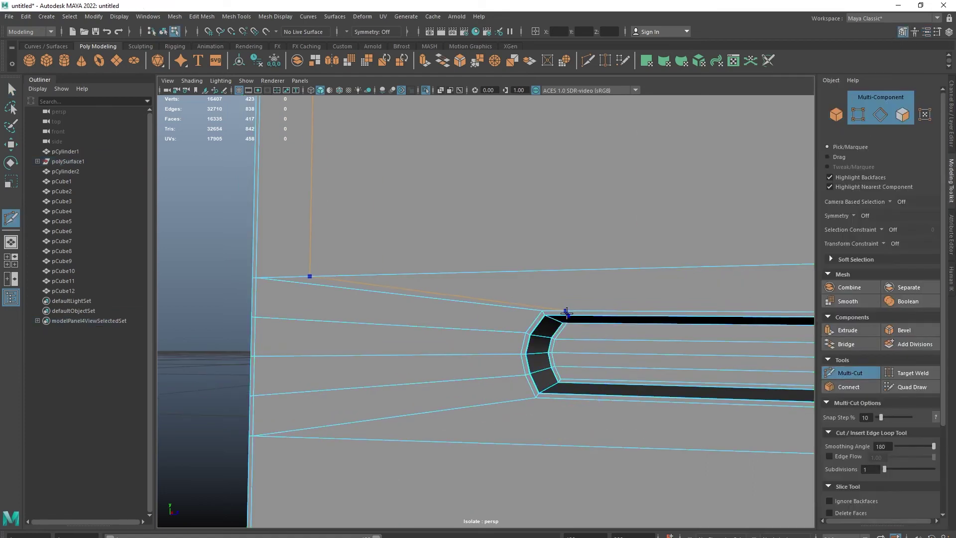
mouse_move(617, 342)
alt+mouse_down()
mouse_move(640, 316)
mouse_move(594, 325)
mouse_move(607, 347)
alt+mouse_up()
scroll(603, 338, up, 3)
scroll(506, 293, up, 3)
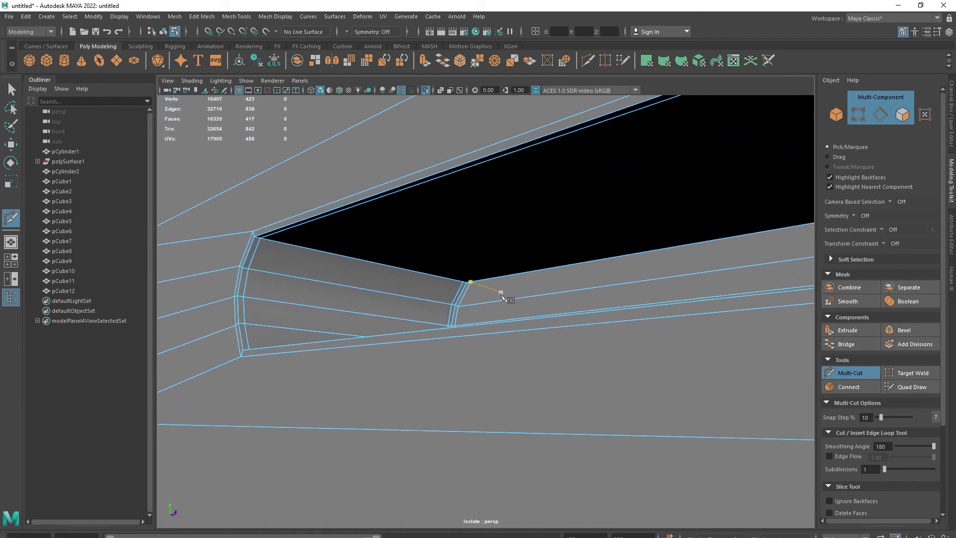
scroll(508, 307, up, 5)
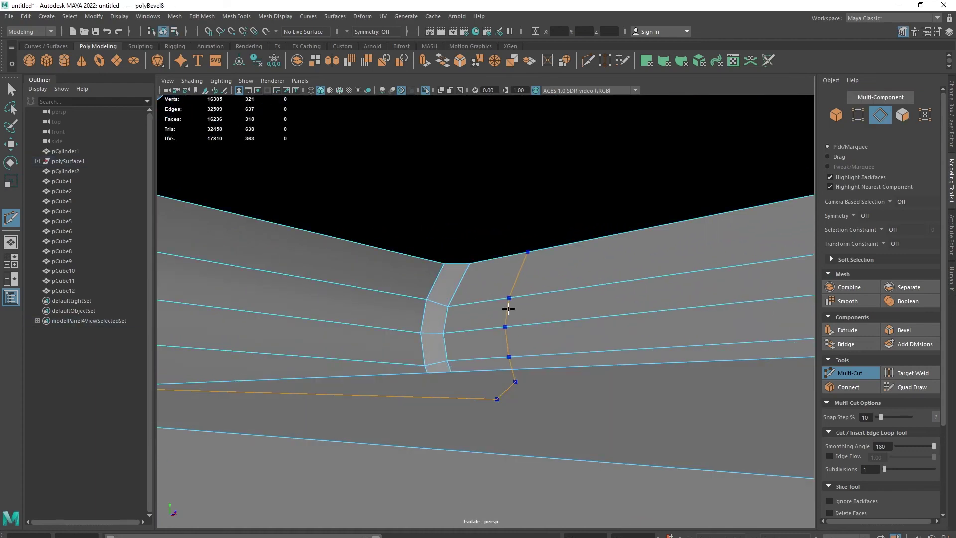
scroll(390, 292, down, 5)
key(q)
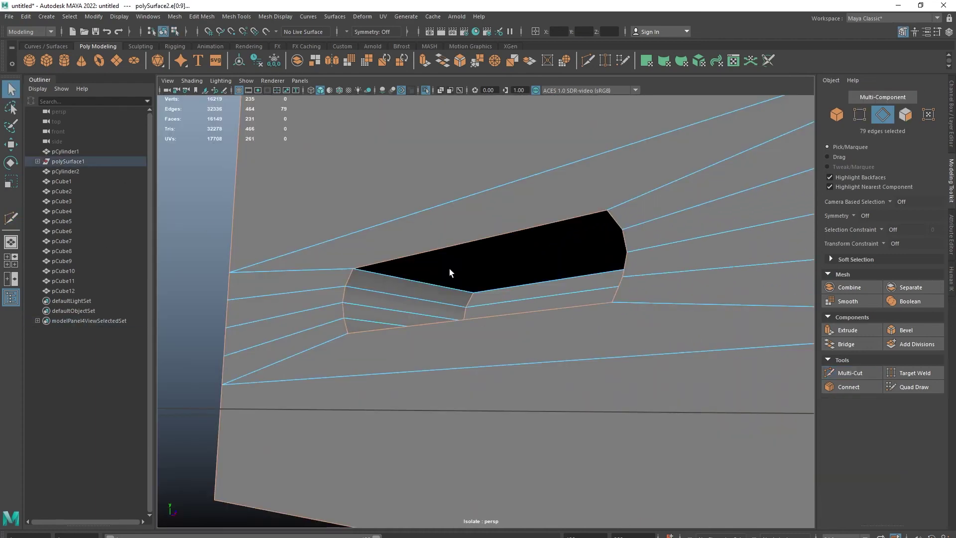
- Select the edges around the slot opening, including its lower edge
mouse_move(449, 268)
alt+mouse_down()
mouse_move(413, 277)
mouse_move(559, 329)
mouse_move(621, 315)
mouse_move(693, 324)
mouse_move(666, 344)
mouse_move(602, 337)
alt+mouse_up()
shift+click(500, 286)
shift+click(634, 305)
shift+click(456, 341)
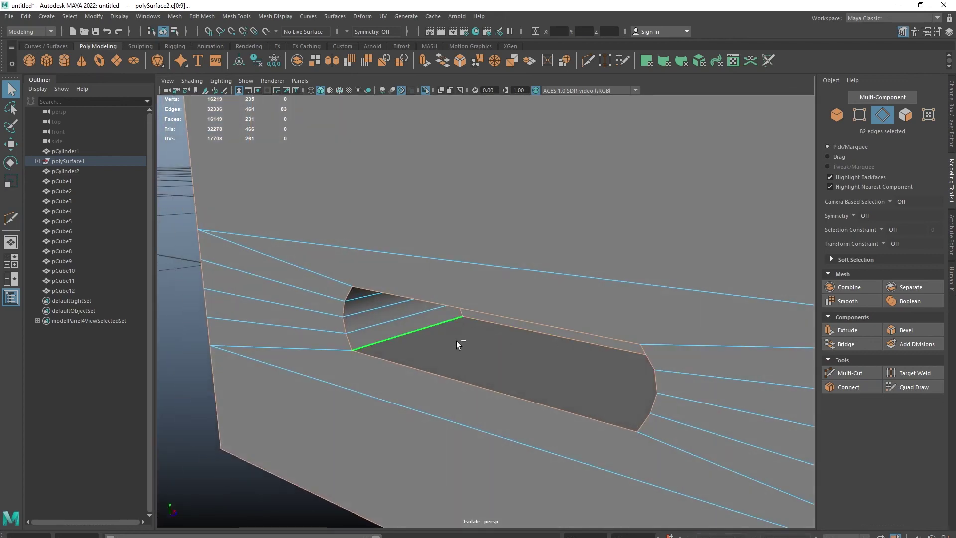
alt+drag(456, 340, 673, 333)
- Bevel the slot edges with 2 segments, chamfer off and a 0.125 fraction
key(ctrl+b)
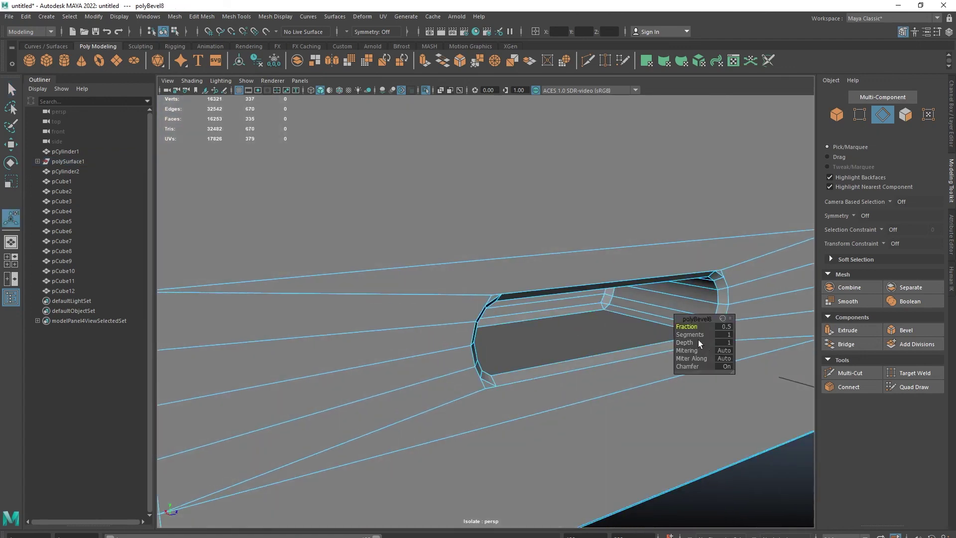
middle_drag(889, 341, 763, 351)
click(726, 366)
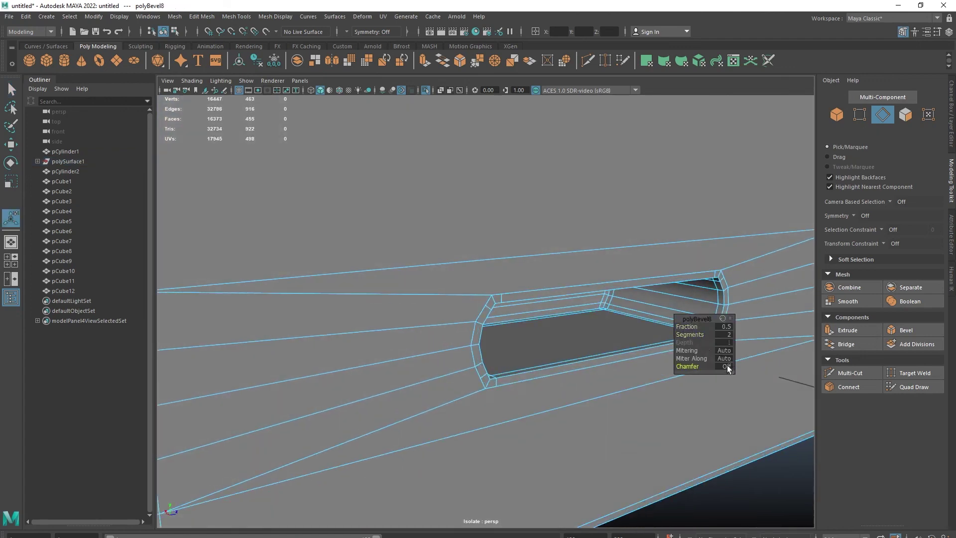
click(686, 326)
middle_drag(687, 326, 503, 325)
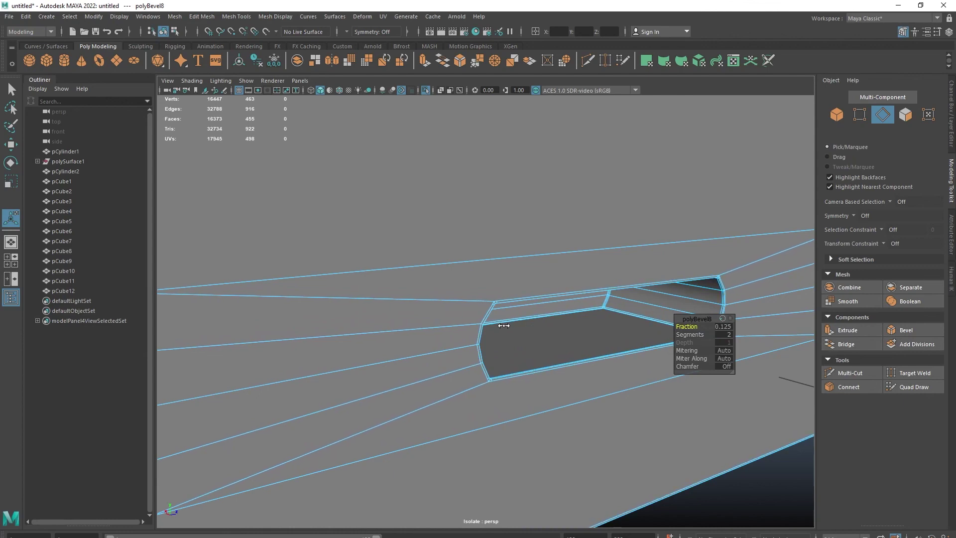
key(F8)
scroll(500, 243, down, 5)
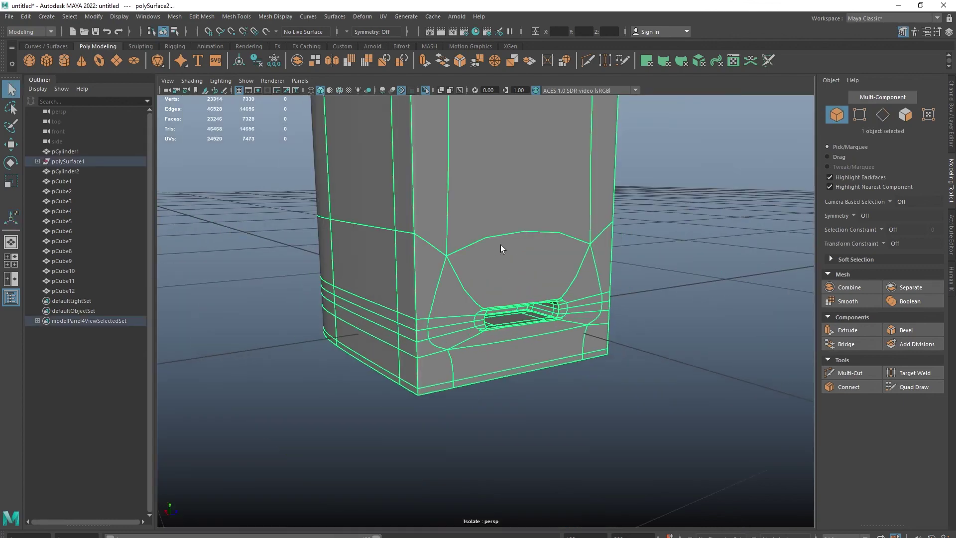
- Exit Isolate Select and frame all the device's parts
click(713, 291)
mouse_move(713, 291)
alt+mouse_down()
mouse_move(502, 301)
mouse_move(544, 427)
mouse_move(371, 167)
alt+mouse_up()
click(503, 301)
key(ctrl+1)
key(f)
click(626, 304)
mouse_move(626, 304)
alt+mouse_down()
mouse_move(406, 286)
mouse_move(388, 263)
mouse_move(625, 264)
mouse_move(650, 278)
alt+mouse_up()
- Turn on Wireframe on Shaded and select the lower body, top part and cap
click(340, 90)
alt+drag(351, 149, 503, 272)
click(503, 272)
shift+click(527, 216)
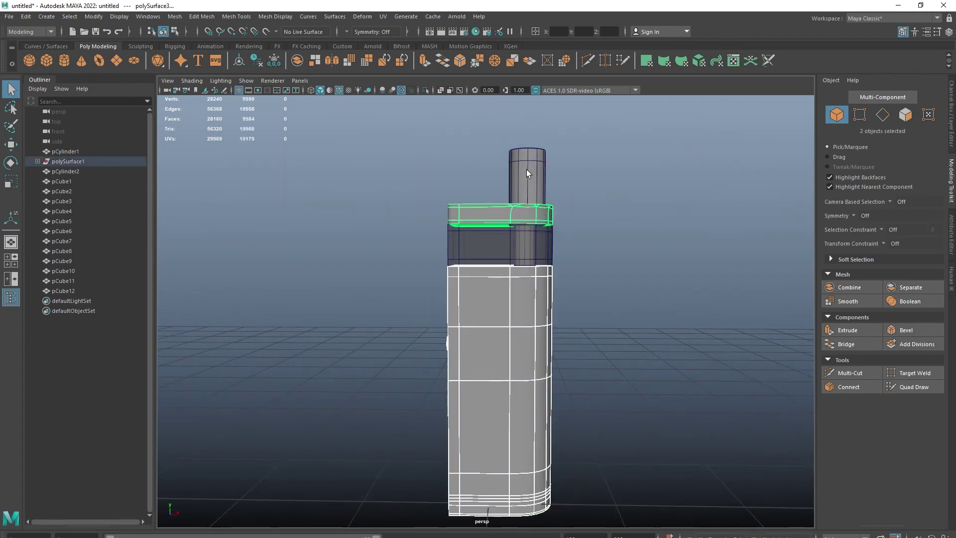
shift+click(527, 170)
shift+right_drag(652, 245, 664, 354)
- Assign a new Blinn material to the selected body and cap
right_drag(671, 302, 677, 468)
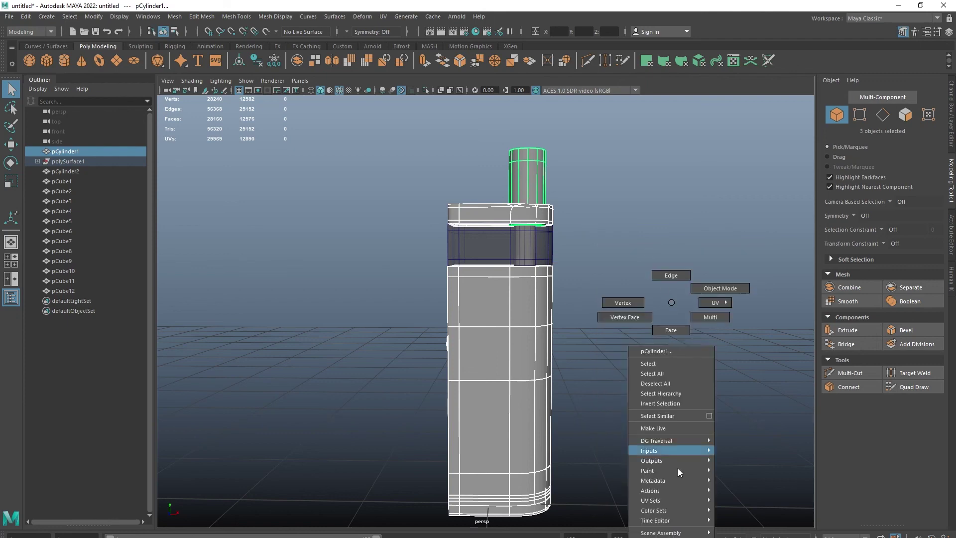
click(657, 533)
click(399, 266)
right_drag(623, 261, 629, 509)
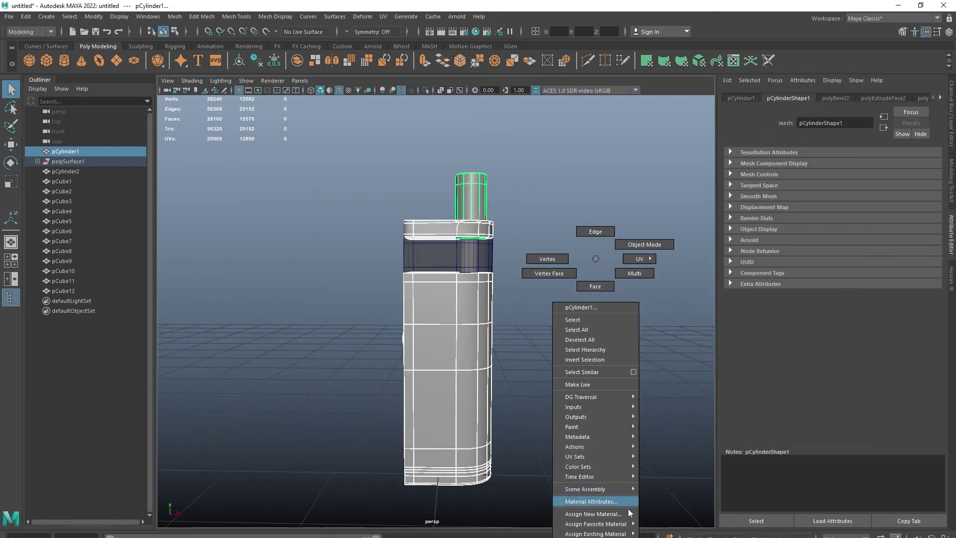
- Colour the Blinn olive-yellow (H 55.712, S 0.768, V 0.411) and hide the wireframe
click(810, 210)
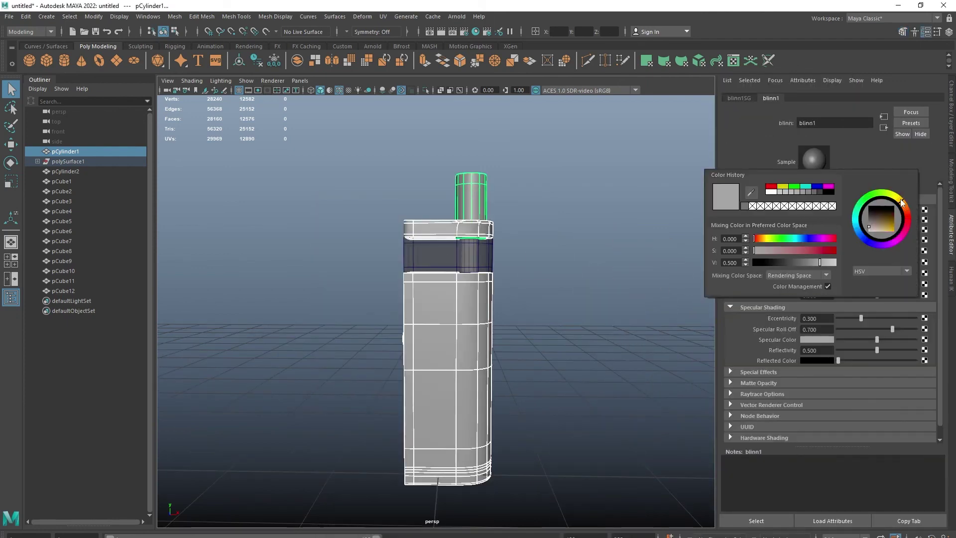
drag(873, 220, 884, 226)
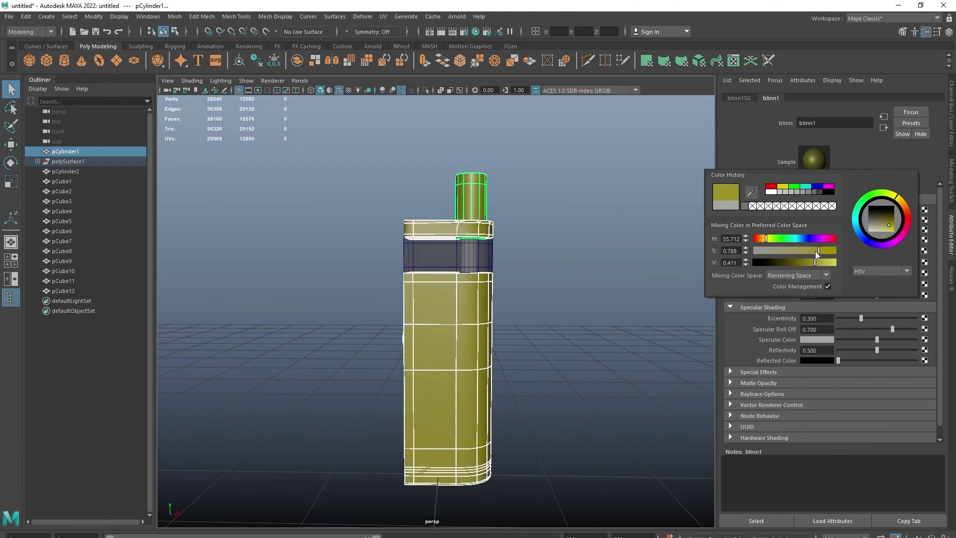
drag(815, 262, 834, 262)
click(510, 249)
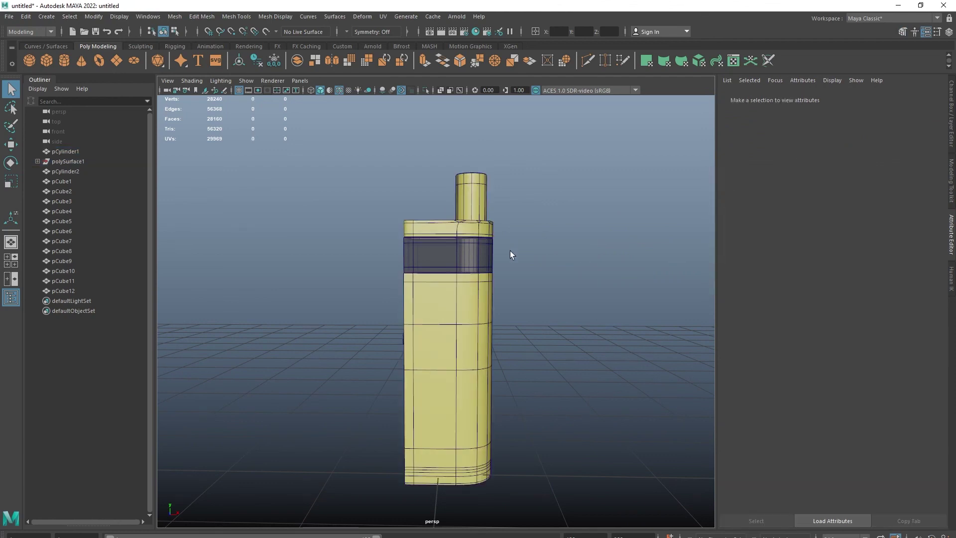
click(339, 90)
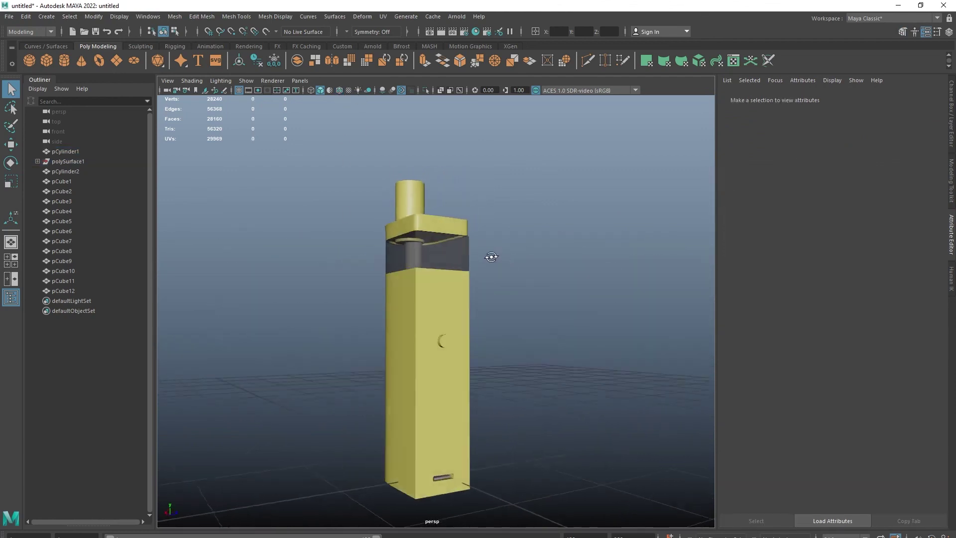
- Orbit and dolly in to inspect the yellow bottle from another angle
mouse_move(485, 271)
alt+mouse_down()
mouse_move(436, 253)
mouse_move(507, 320)
alt+mouse_up()
mouse_move(508, 319)
alt+right_down()
mouse_move(446, 468)
mouse_move(366, 312)
alt+right_up()
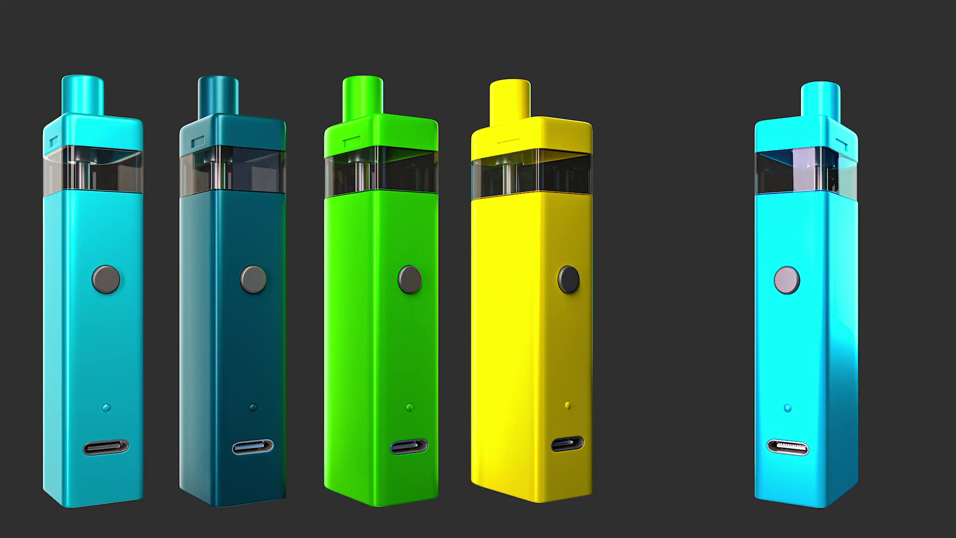